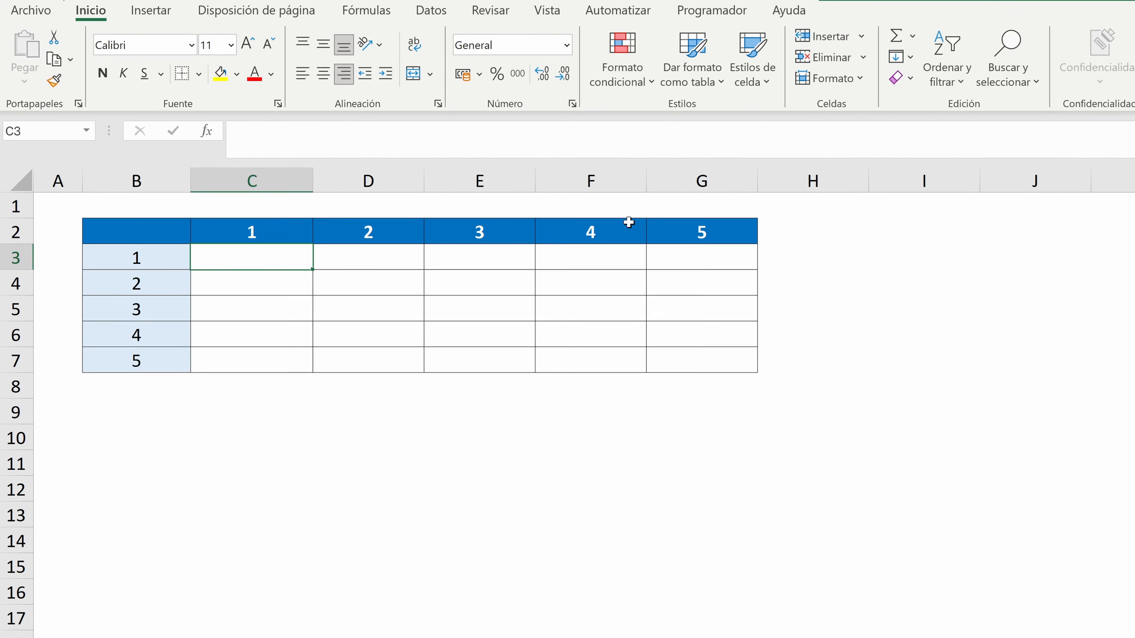
Start an ARCHIVOMAKEARRAY formula in C3 with 5 rows, 5 columns and a LAMBDA with parameters _Fila and _Col
{"action": "type", "text": "+archiv"}
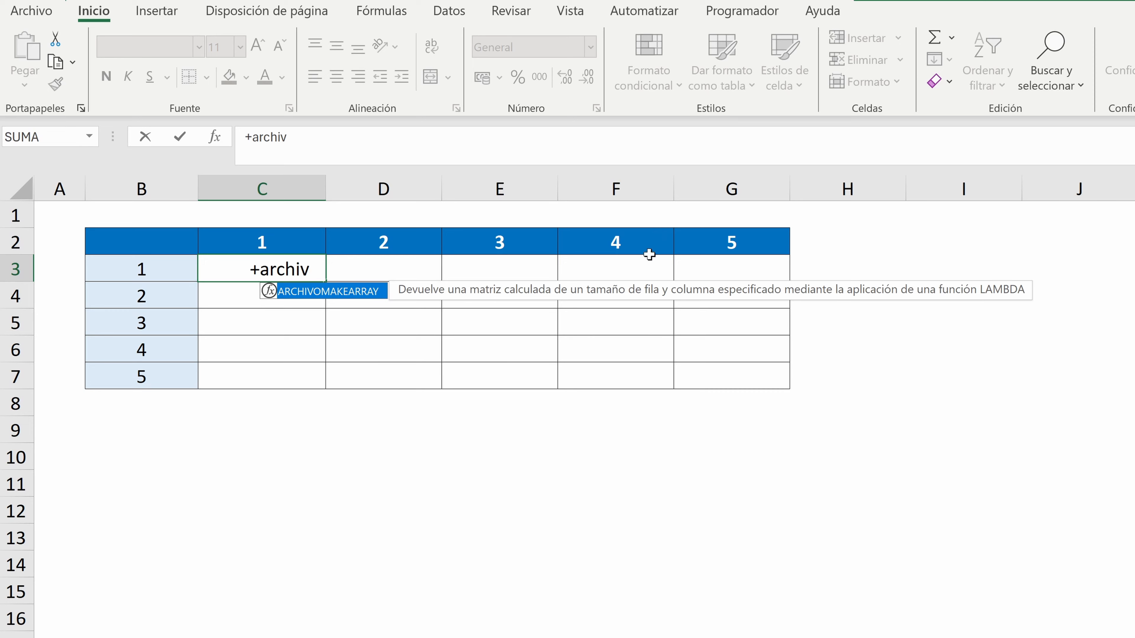
{"action": "double_click", "coordinate": [315, 293]}
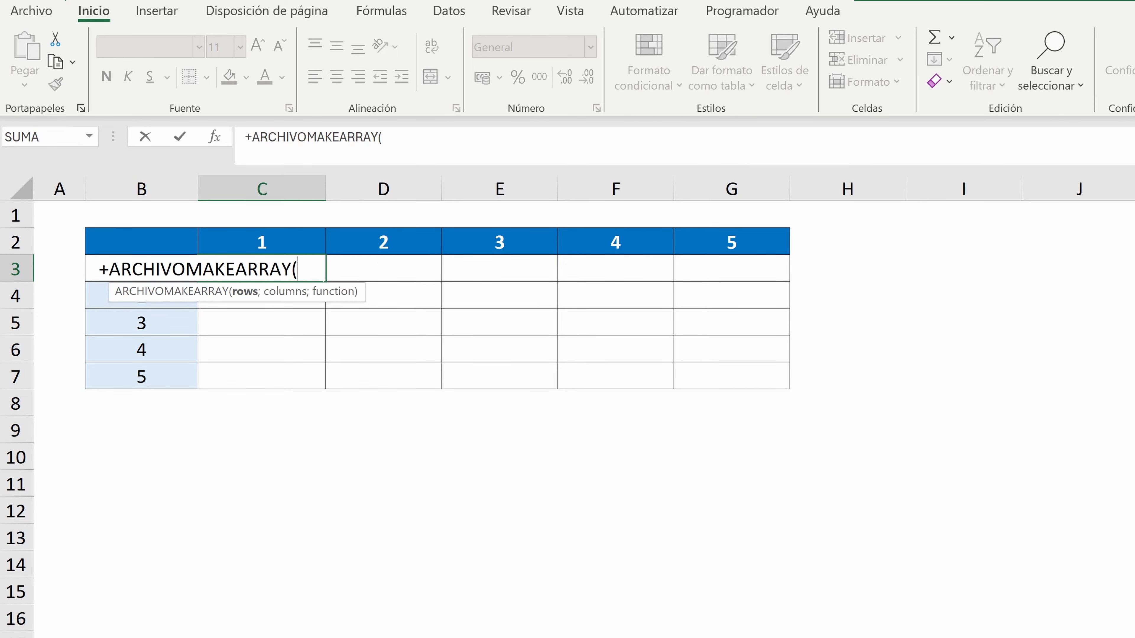
{"action": "type", "text": "5;5;"}
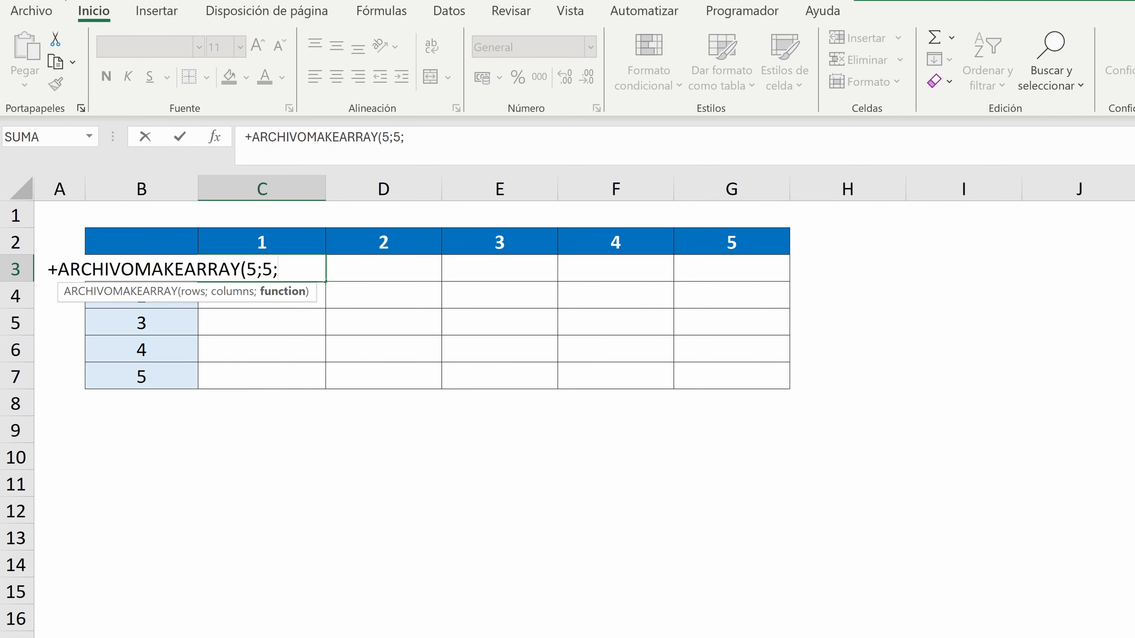
{"action": "type", "text": "lambda(_Fi"}
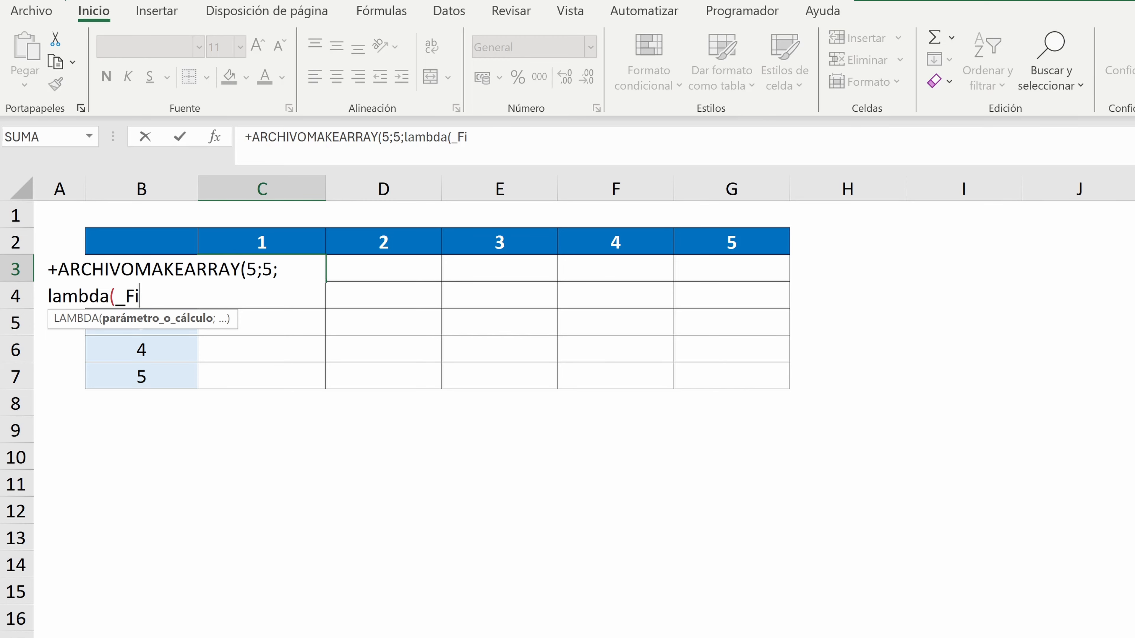
{"action": "type", "text": "la"}
{"action": "type", "text": ";_Co"}
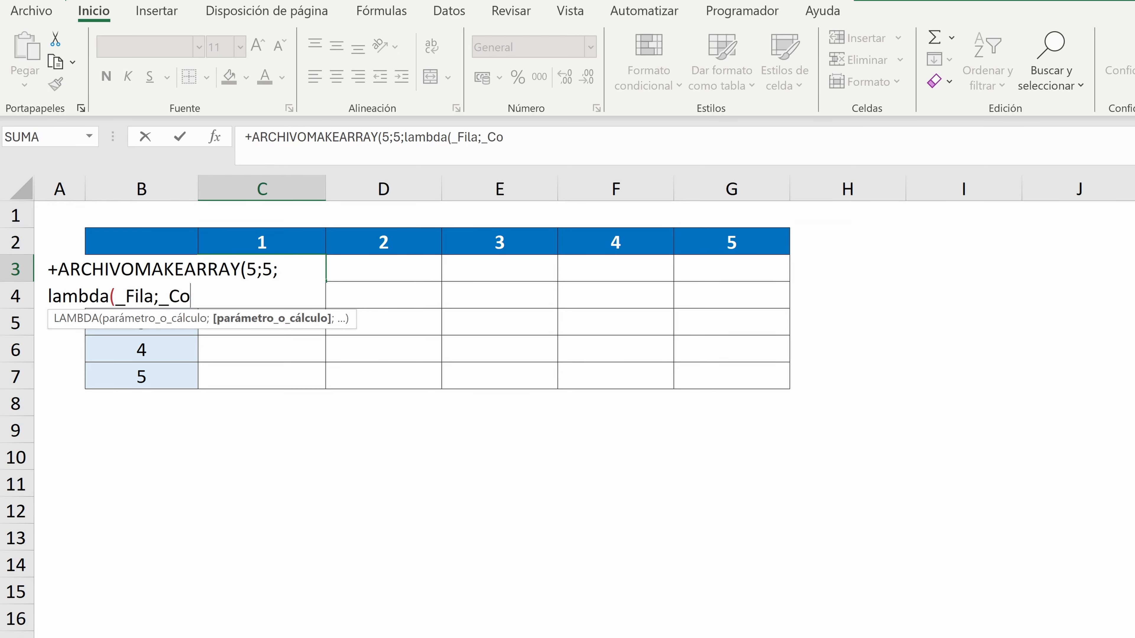
{"action": "type", "text": "l;"}
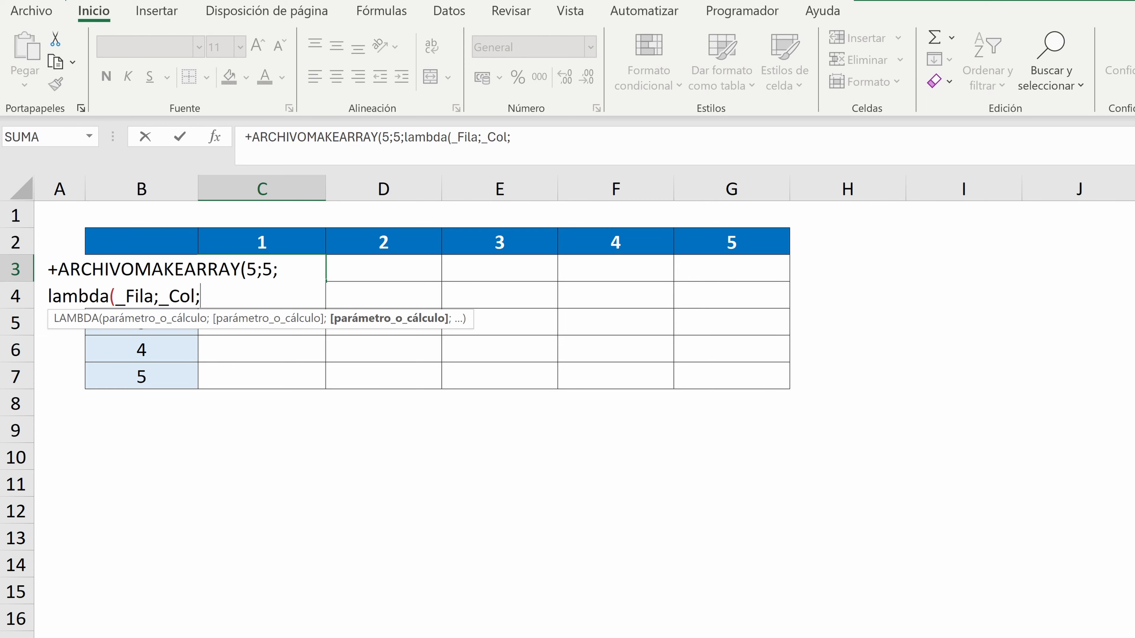
Complete the LAMBDA in C3 with the calculation _Fila*_Col and enter the formula
{"action": "type", "text": "_Fo"}
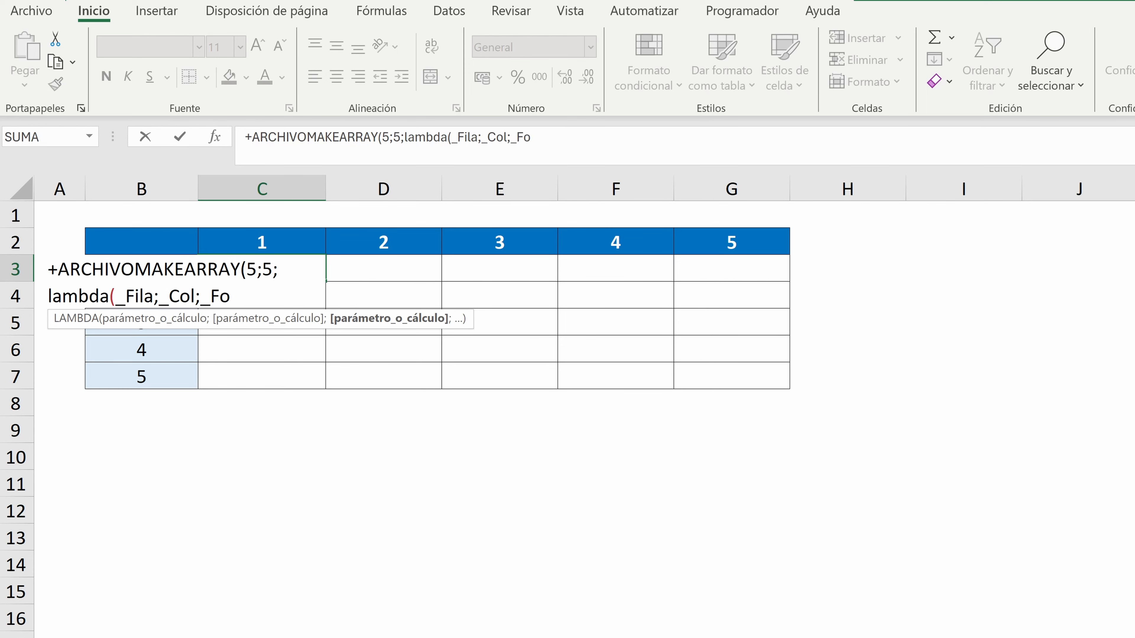
{"action": "key", "text": "BackSpace"}
{"action": "type", "text": "ila"}
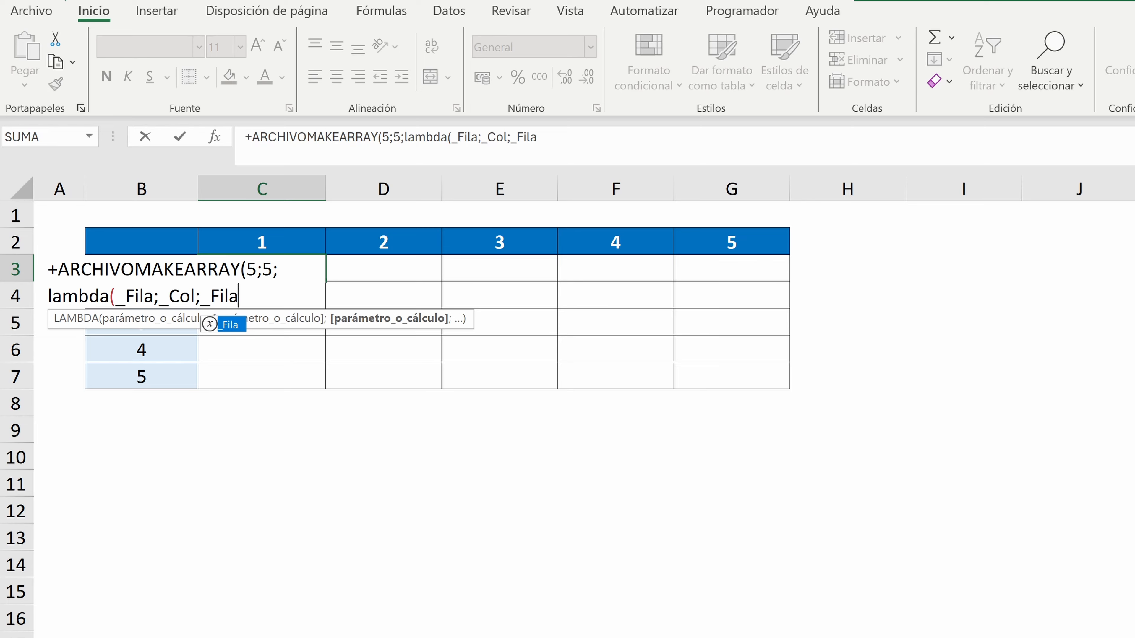
{"action": "type", "text": "*_Col"}
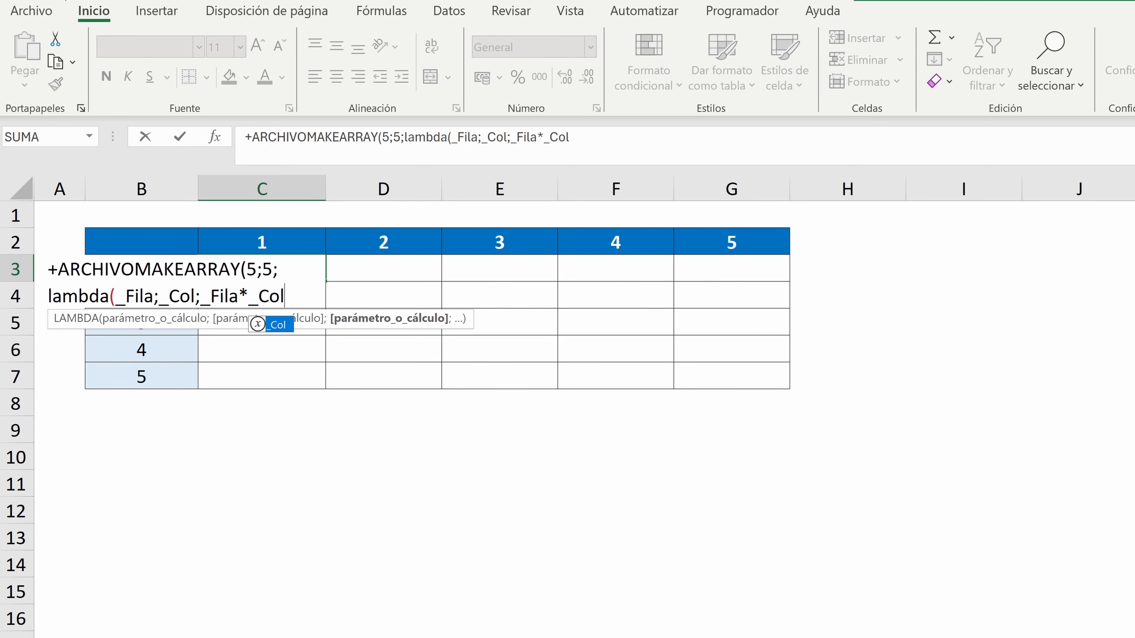
{"action": "type", "text": ")"}
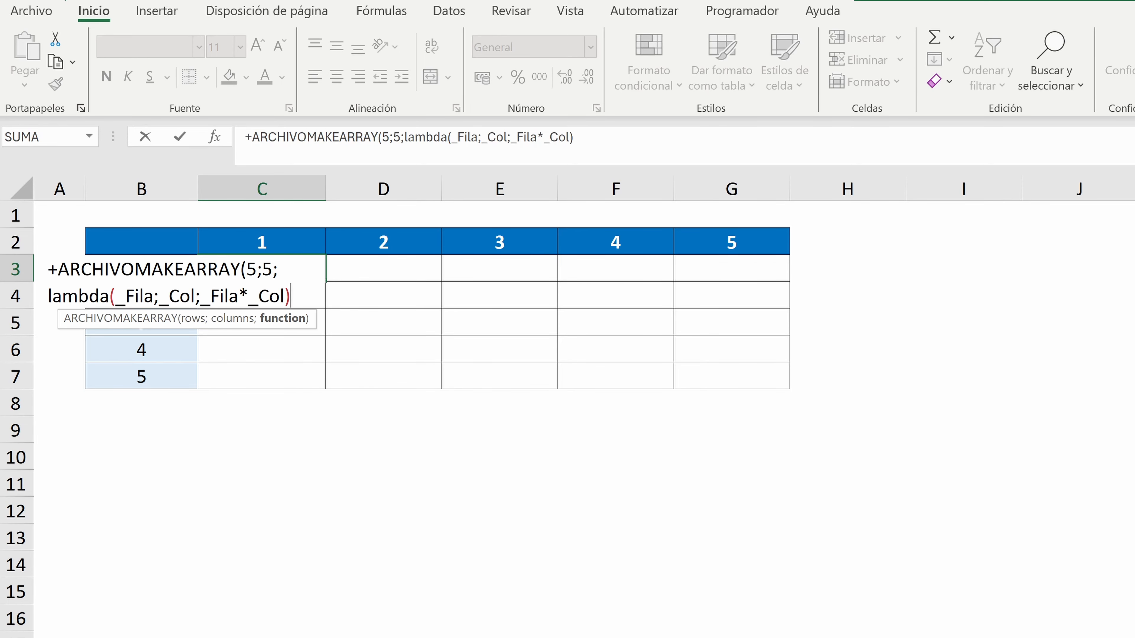
{"action": "type", "text": ")"}
{"action": "key", "text": "Return"}
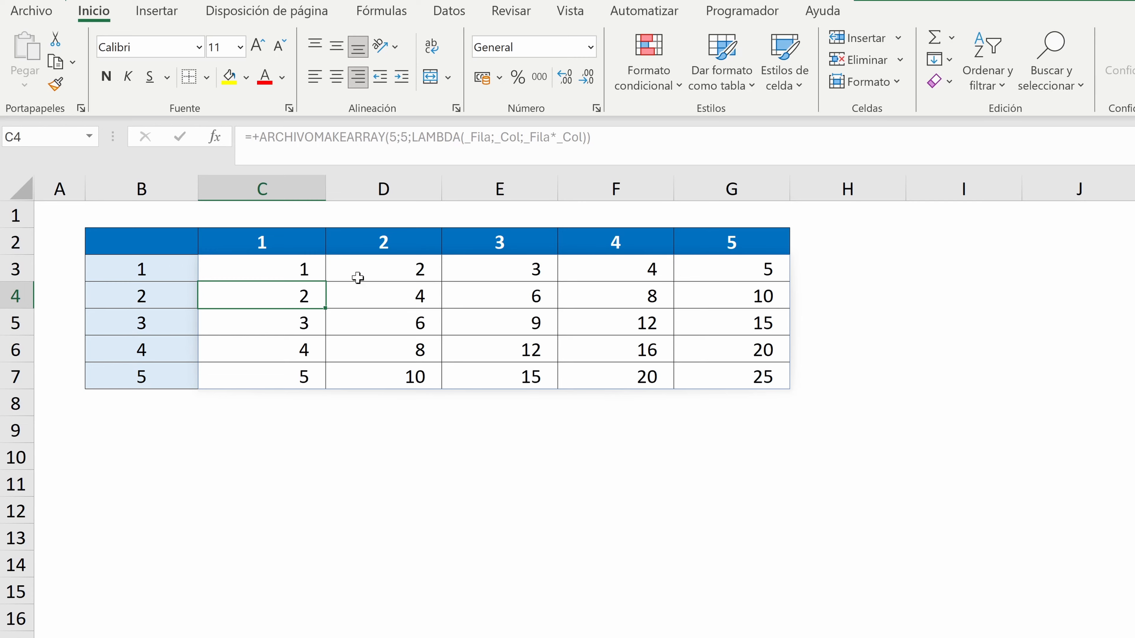
Change the LAMBDA calculation in the C3 formula to _Fila+_Col
{"action": "left_click", "coordinate": [286, 265]}
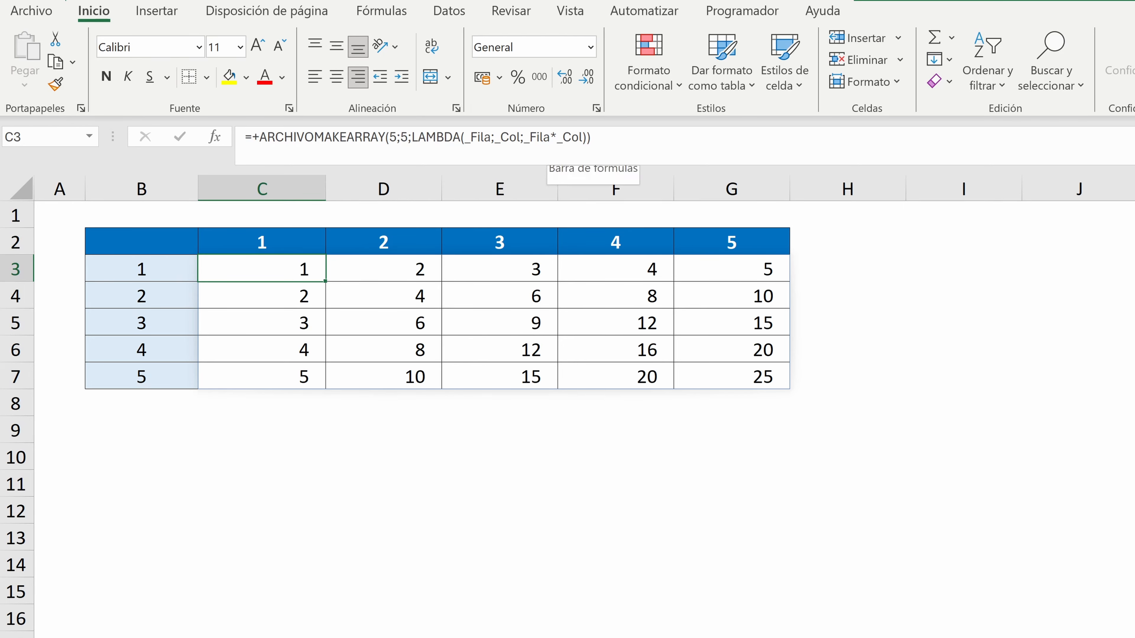
{"action": "left_click", "coordinate": [557, 137]}
{"action": "key", "text": "BackSpace"}
{"action": "type", "text": "+"}
{"action": "key", "text": "Return"}
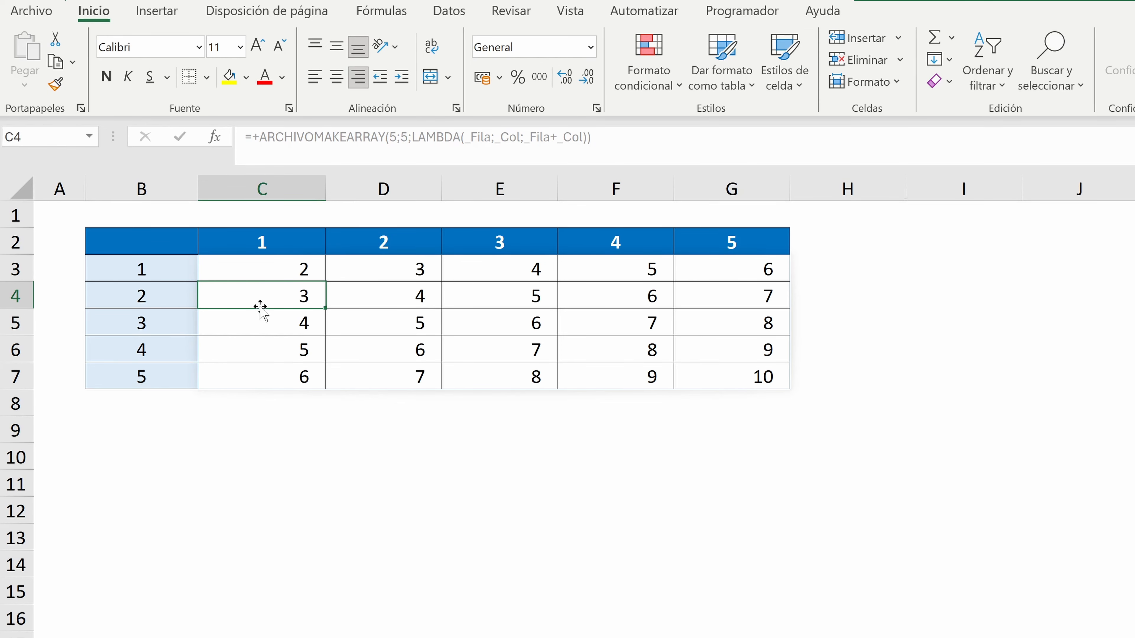
{"action": "left_click", "coordinate": [251, 271]}
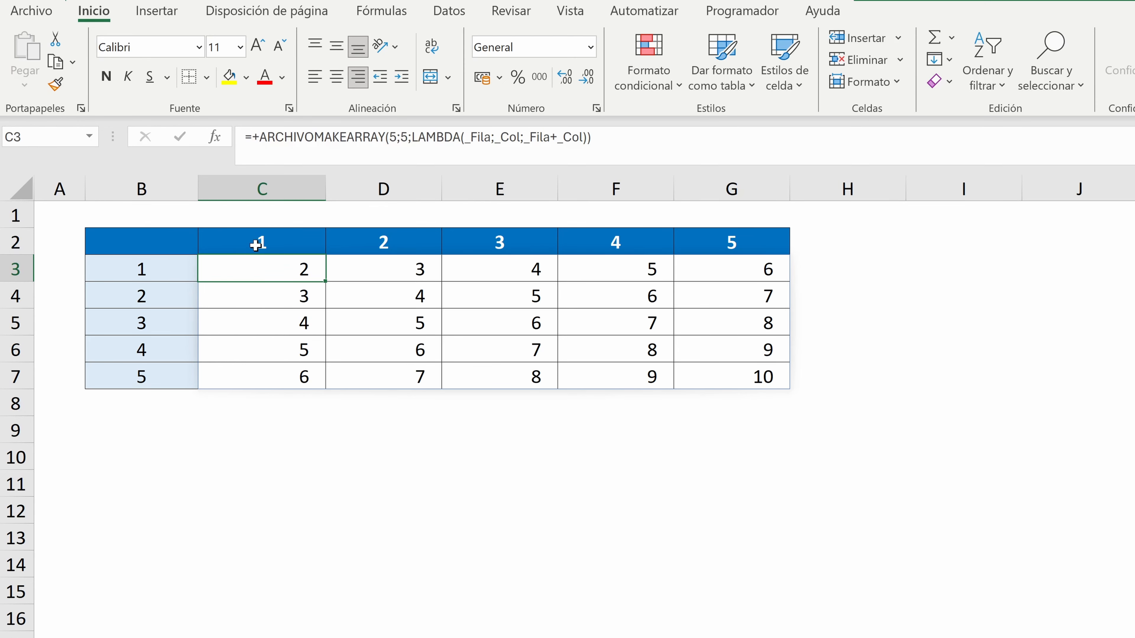
{"action": "left_click_drag", "start_coordinate": [256, 245], "coordinate": [735, 242]}
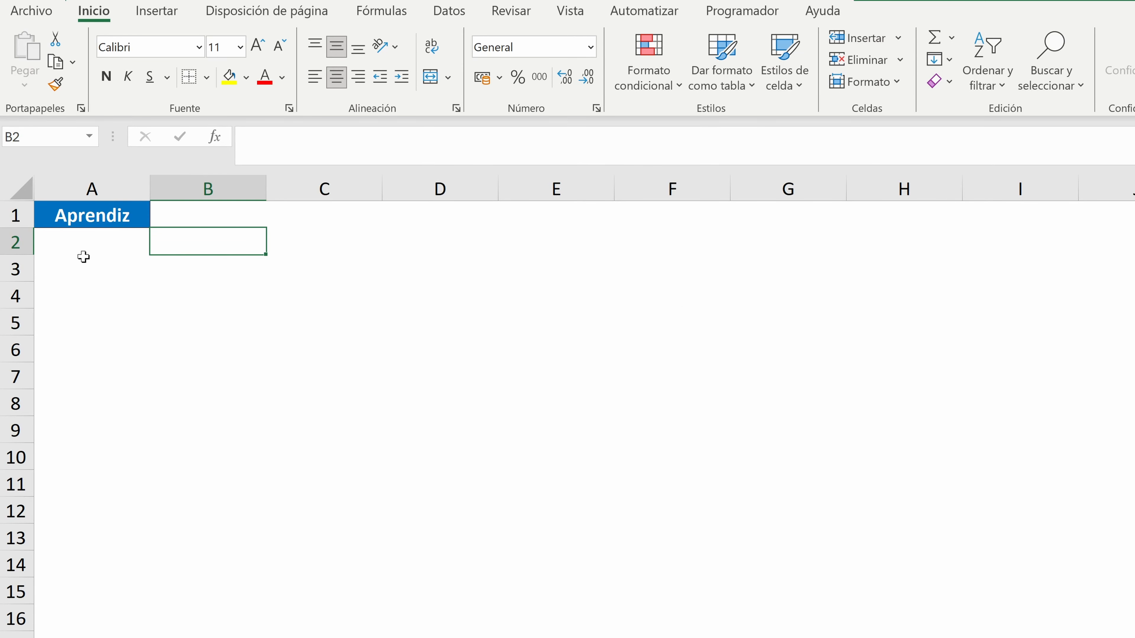
On the Aprendiz sheet, fill a 5 by 5 block from B2 with ARCHIVOMAKEARRAY(5;5;LAMBDA(_Fila;_Col;A1))
{"action": "type", "text": "+archiv"}
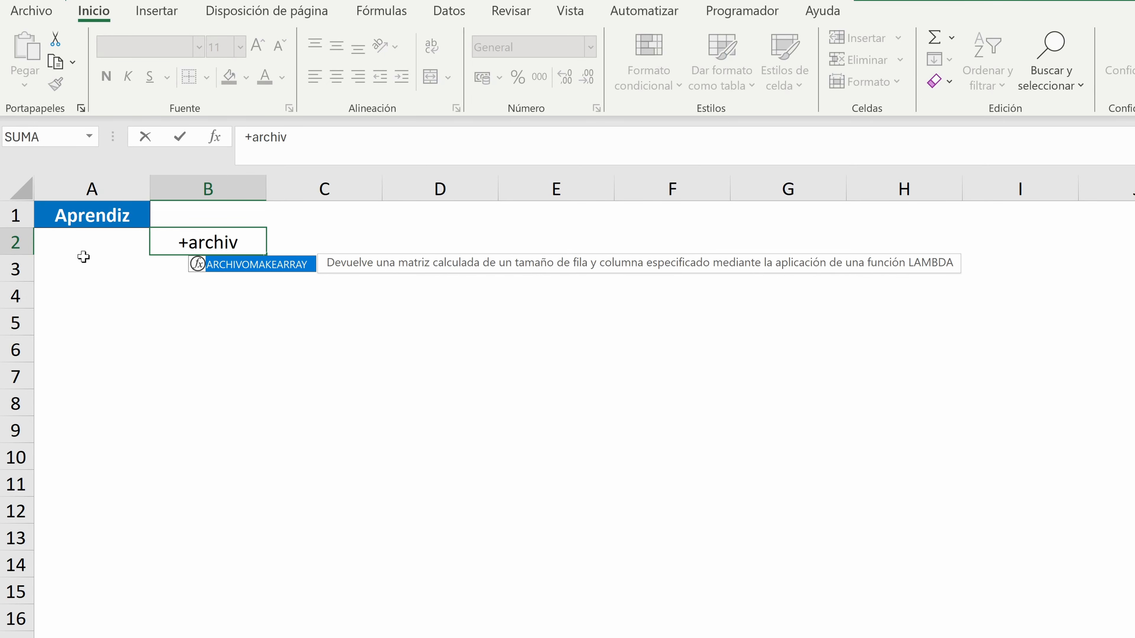
{"action": "double_click", "coordinate": [234, 263]}
{"action": "type", "text": "5;5;"}
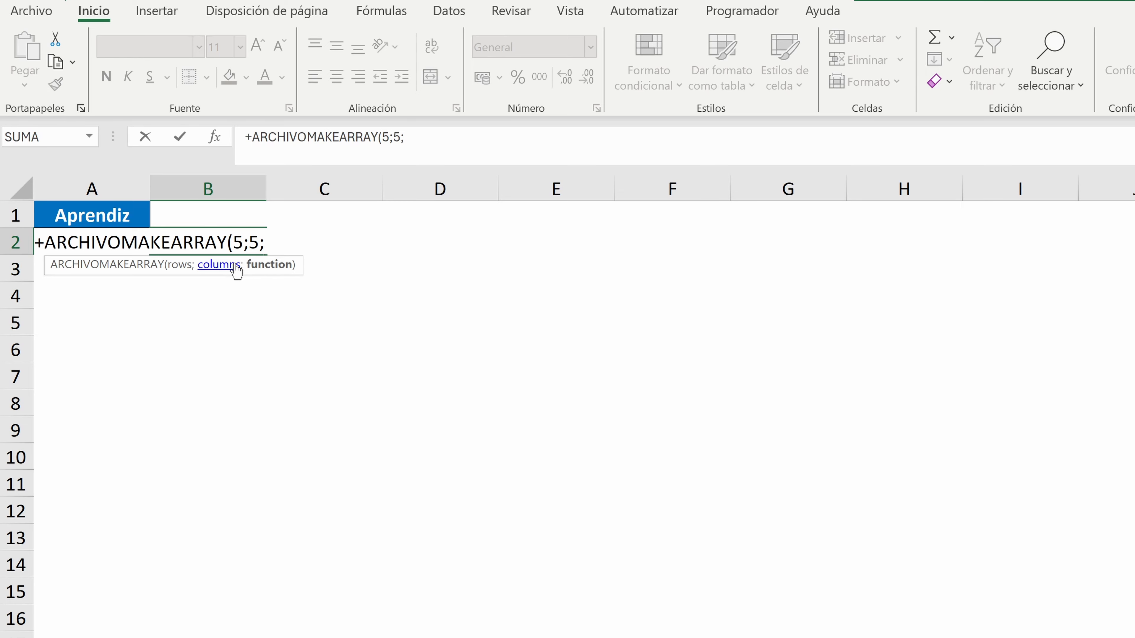
{"action": "type", "text": "lambda("}
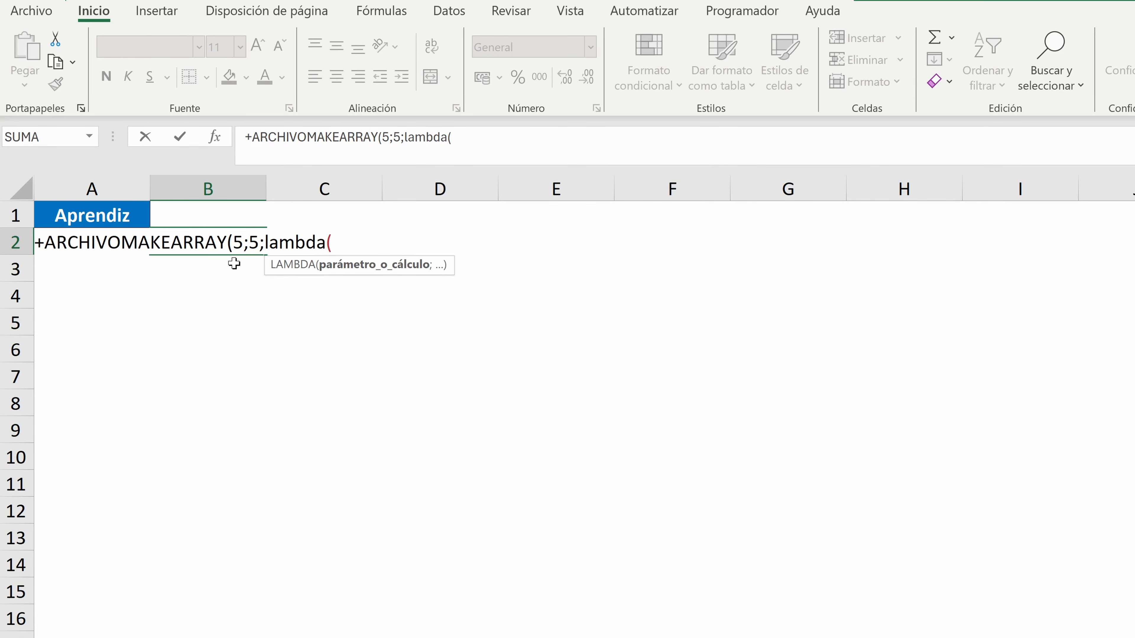
{"action": "type", "text": "_Fila;_"}
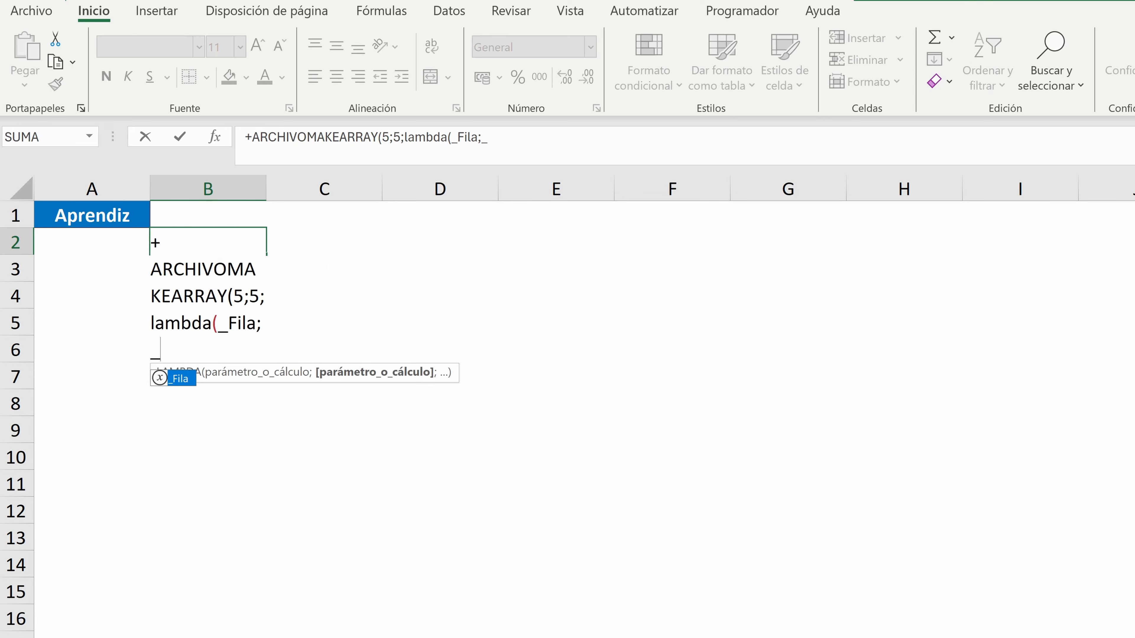
{"action": "type", "text": "Col"}
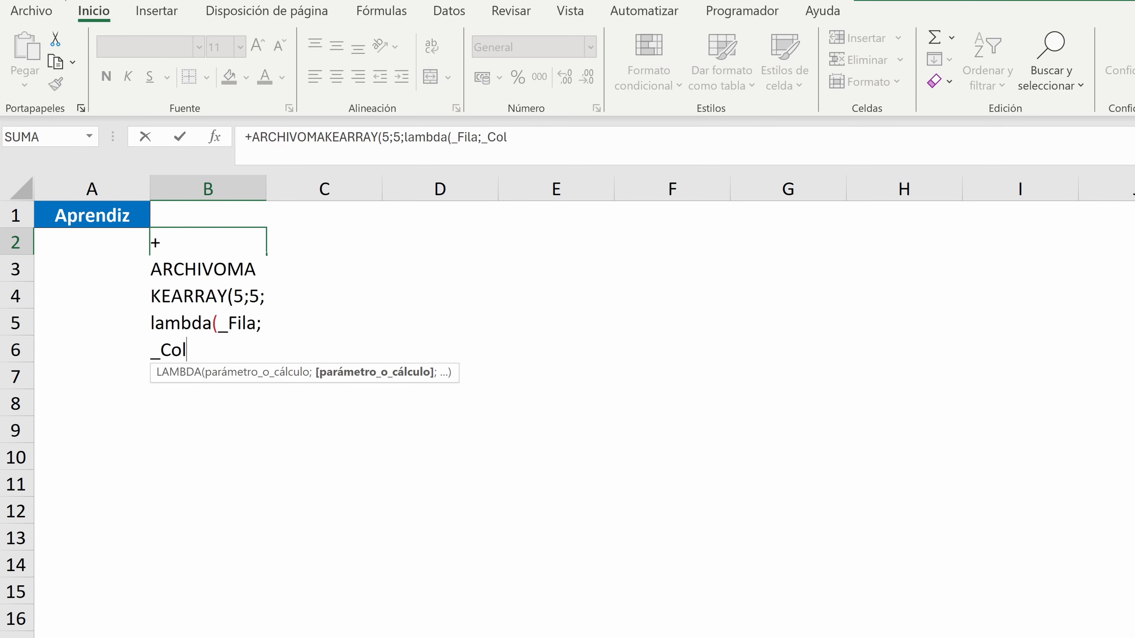
{"action": "type", "text": ";"}
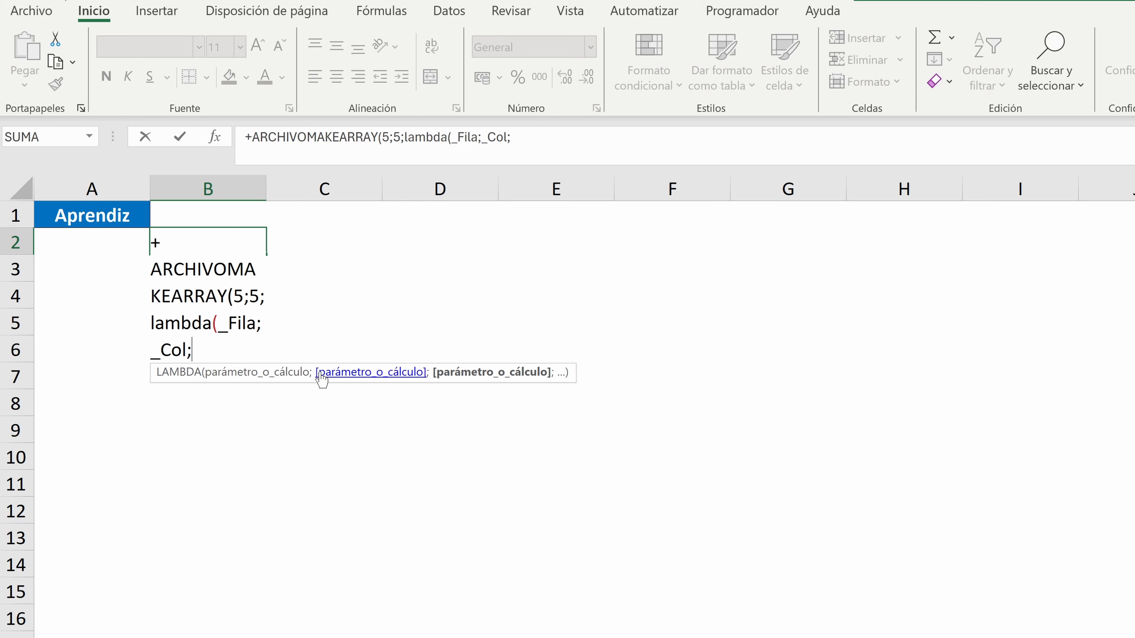
{"action": "left_click", "coordinate": [92, 213]}
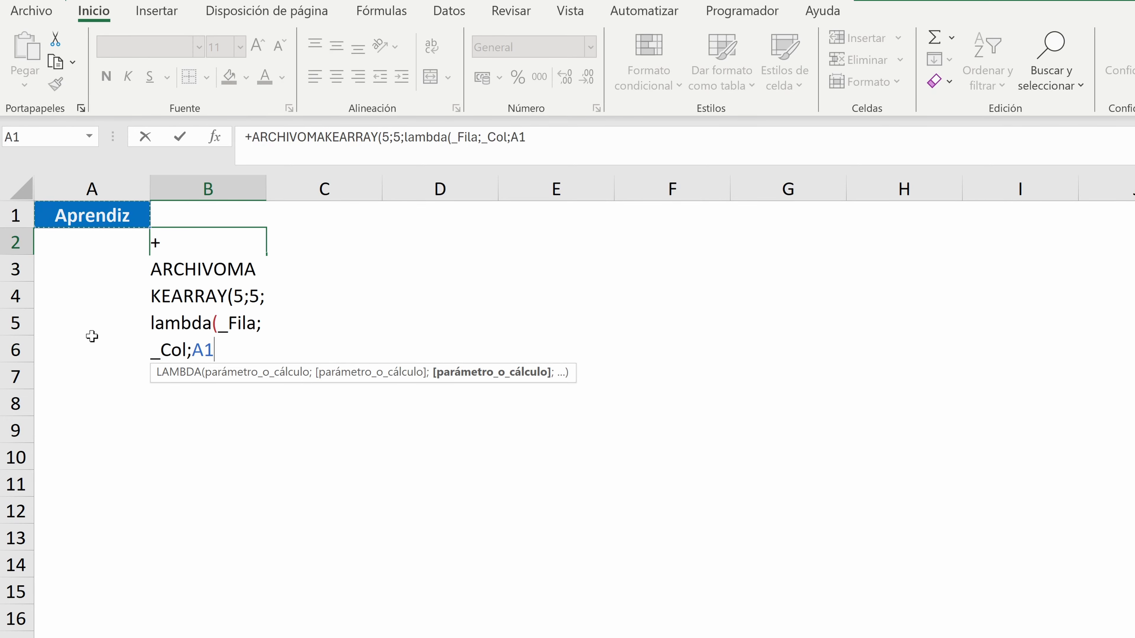
{"action": "type", "text": "))"}
{"action": "key", "text": "Return"}
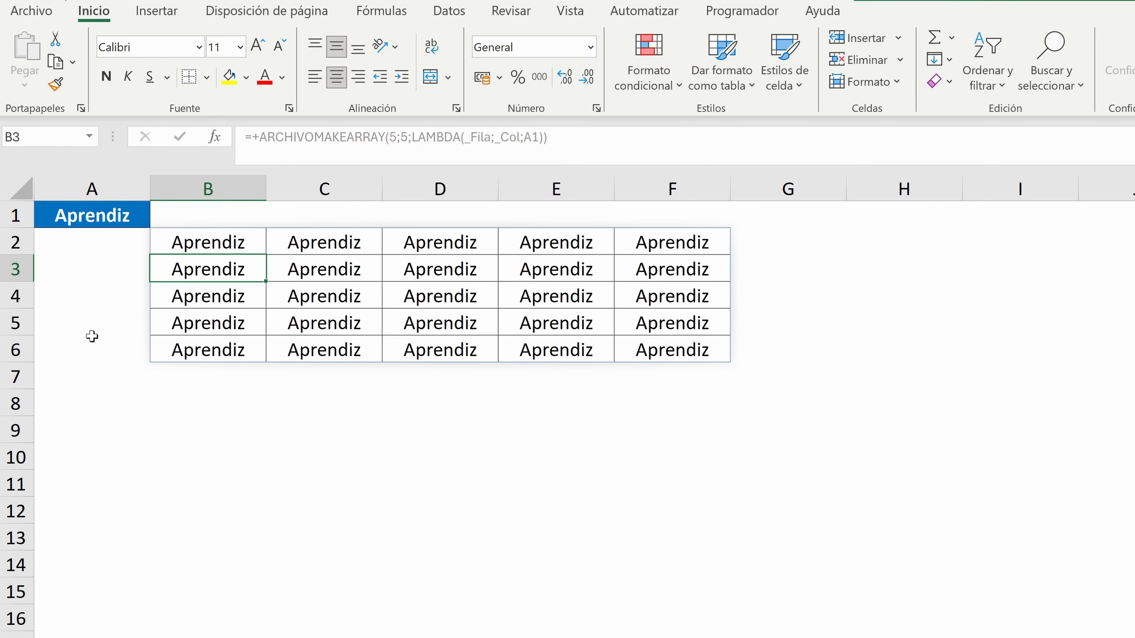
Set the rows argument of the ARCHIVOMAKEARRAY formula in B2 to 7
{"action": "left_click", "coordinate": [193, 237]}
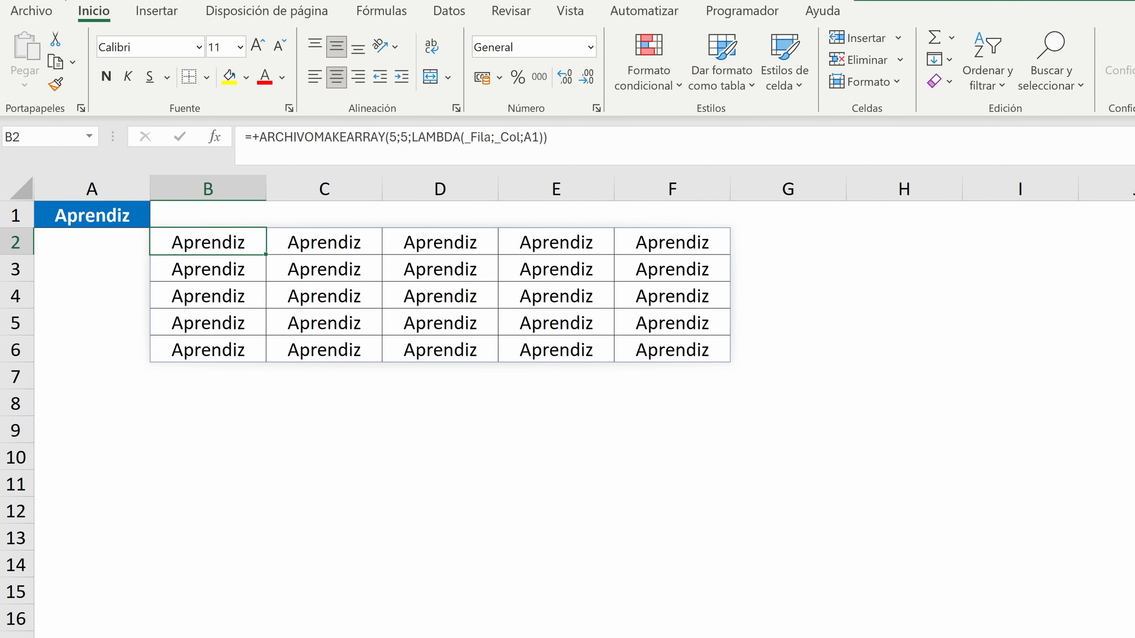
{"action": "left_click", "coordinate": [396, 137]}
{"action": "key", "text": "BackSpace"}
{"action": "type", "text": "7"}
{"action": "key", "text": "Return"}
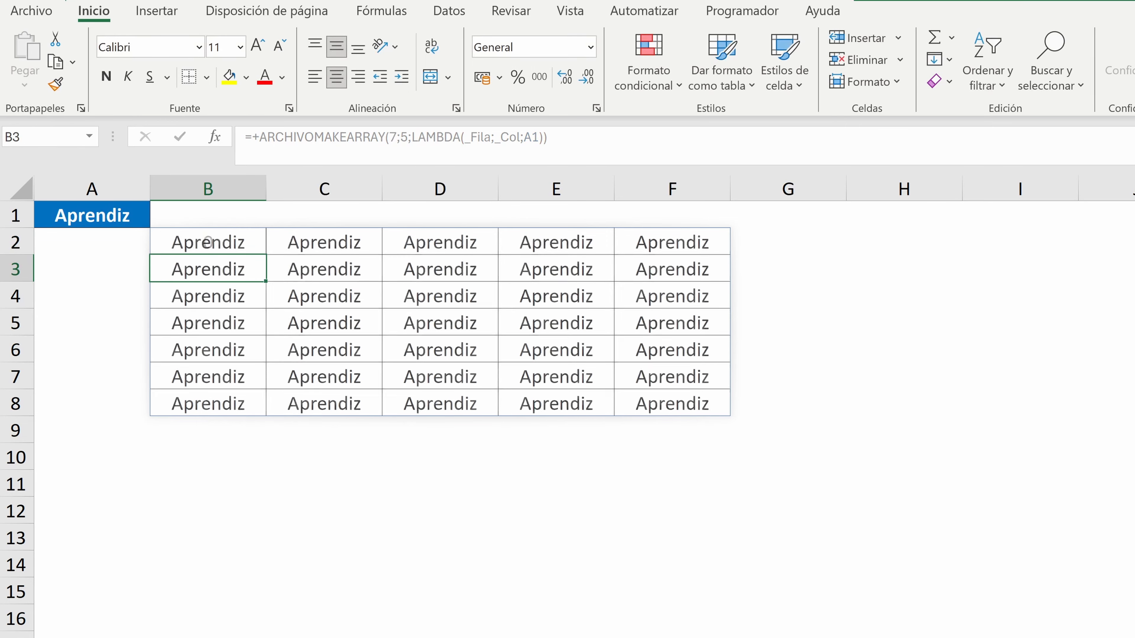
Replace the text in the blue cell A1 with Excel
{"action": "left_click", "coordinate": [125, 217]}
{"action": "type", "text": "Excel"}
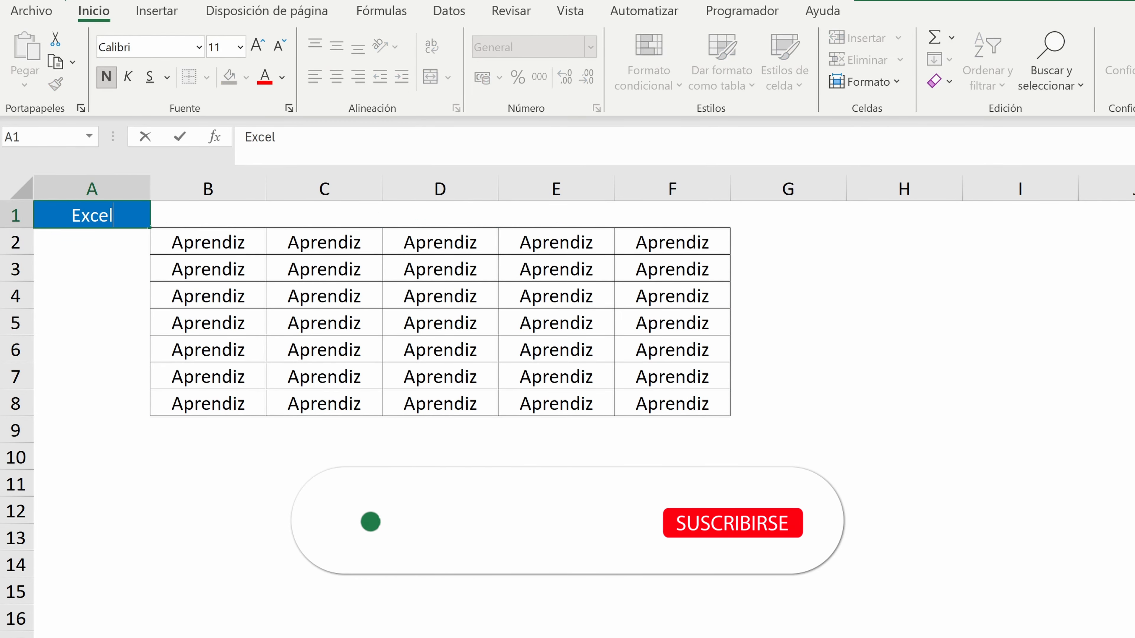
{"action": "key", "text": "Return"}
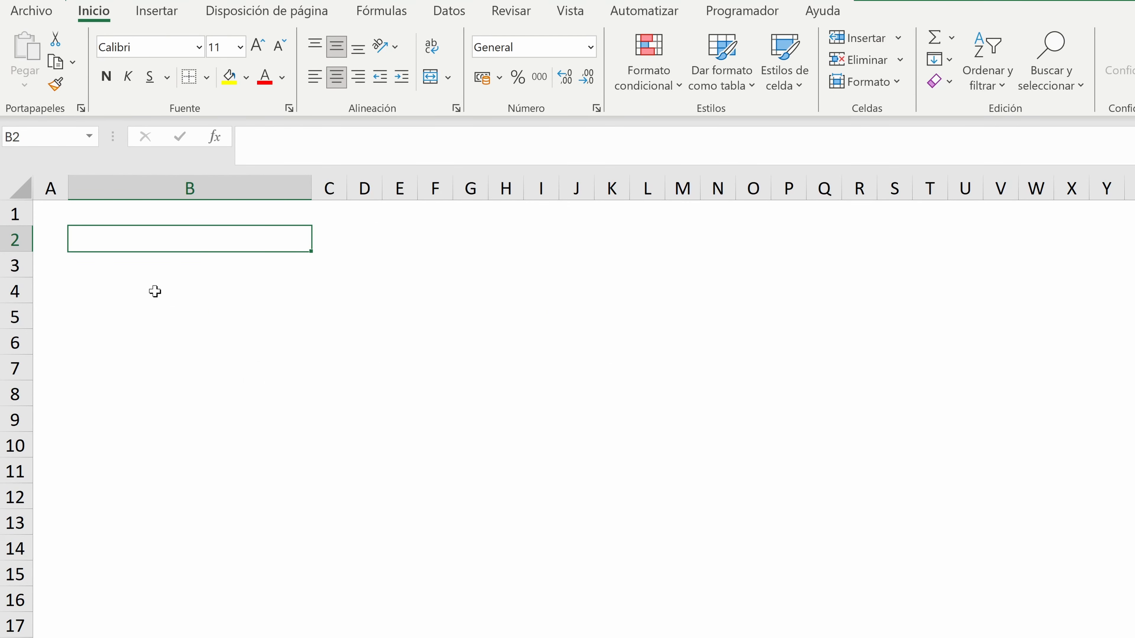
On the blank sheet with the wide column B, enter the formula CARACTER(65) in B2
{"action": "type", "text": "+caracter"}
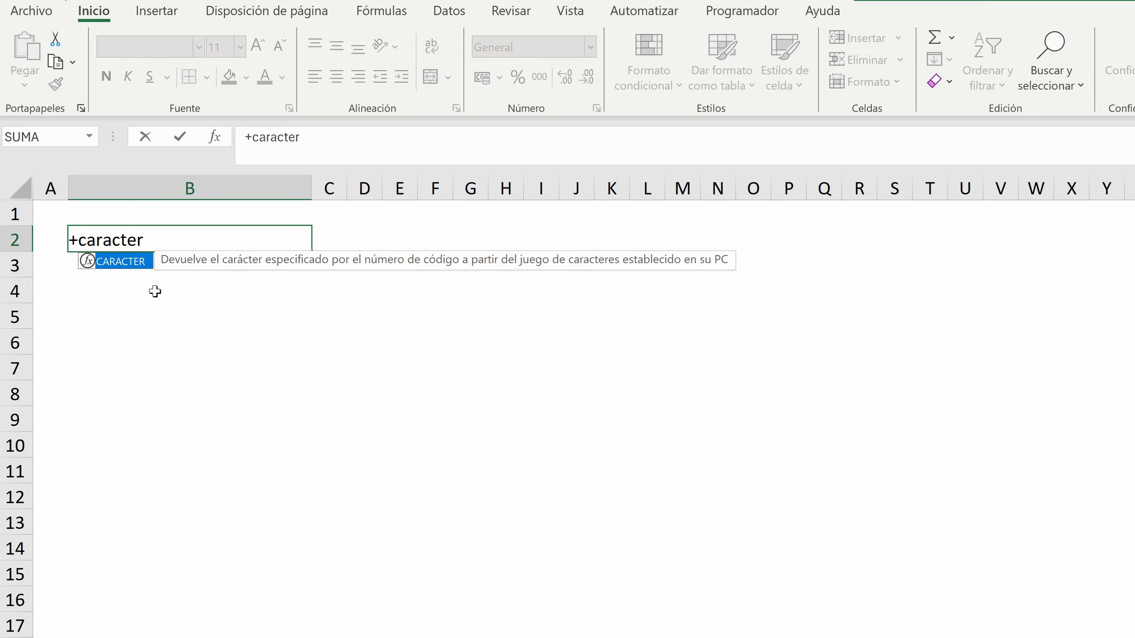
{"action": "type", "text": "("}
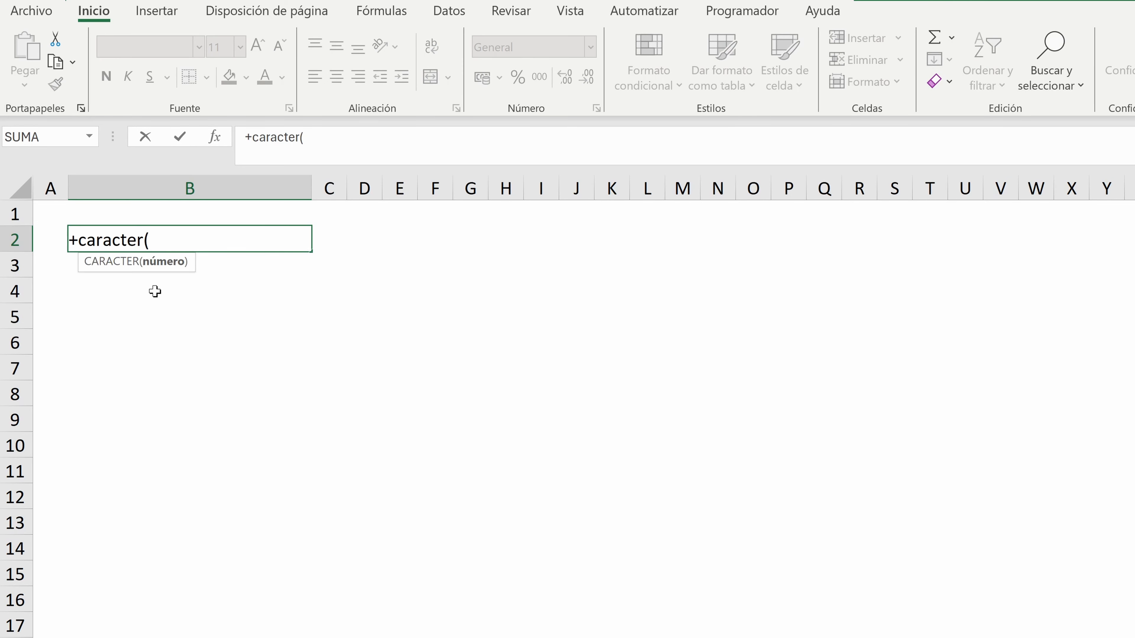
{"action": "type", "text": "65)"}
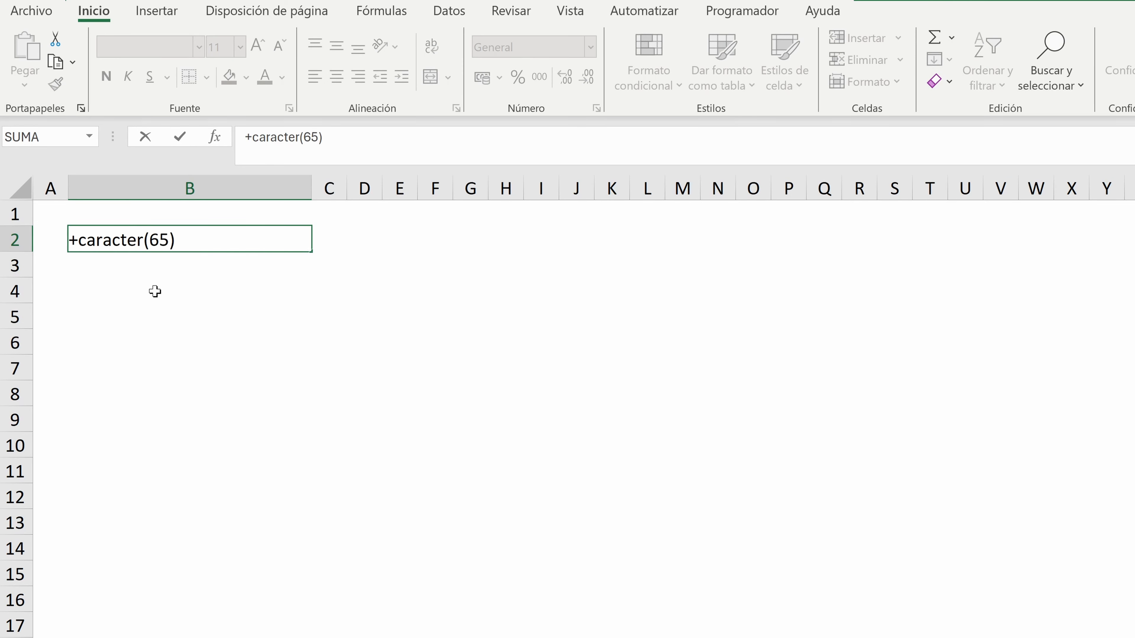
{"action": "key", "text": "Return"}
Change the character code in the B2 formula to 90
{"action": "left_click", "coordinate": [153, 234]}
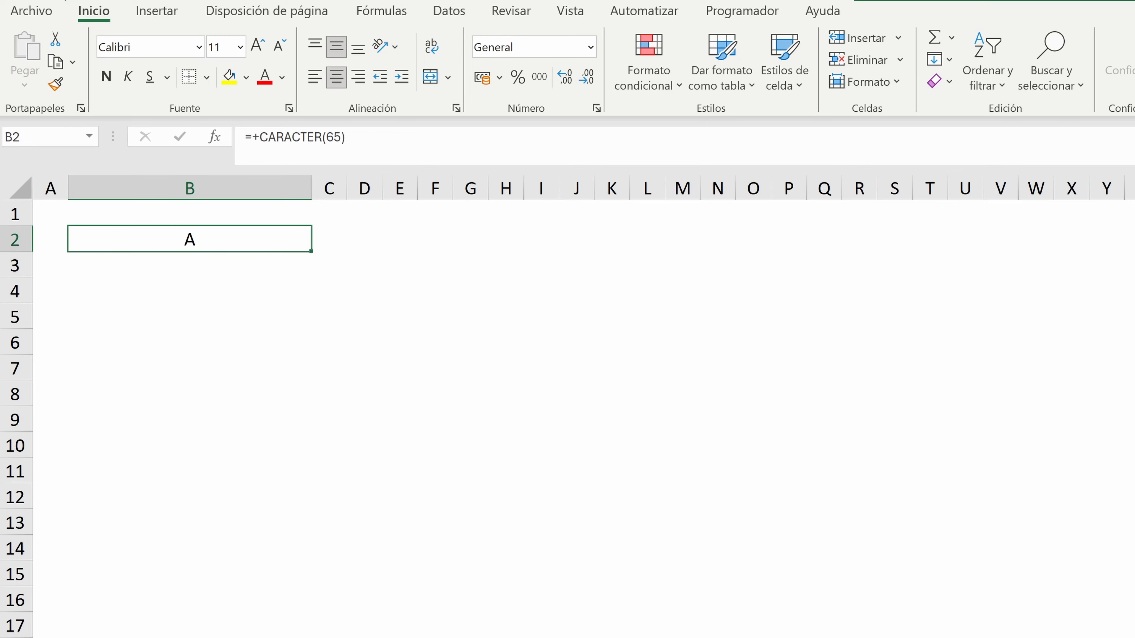
{"action": "double_click", "coordinate": [336, 137]}
{"action": "type", "text": "90"}
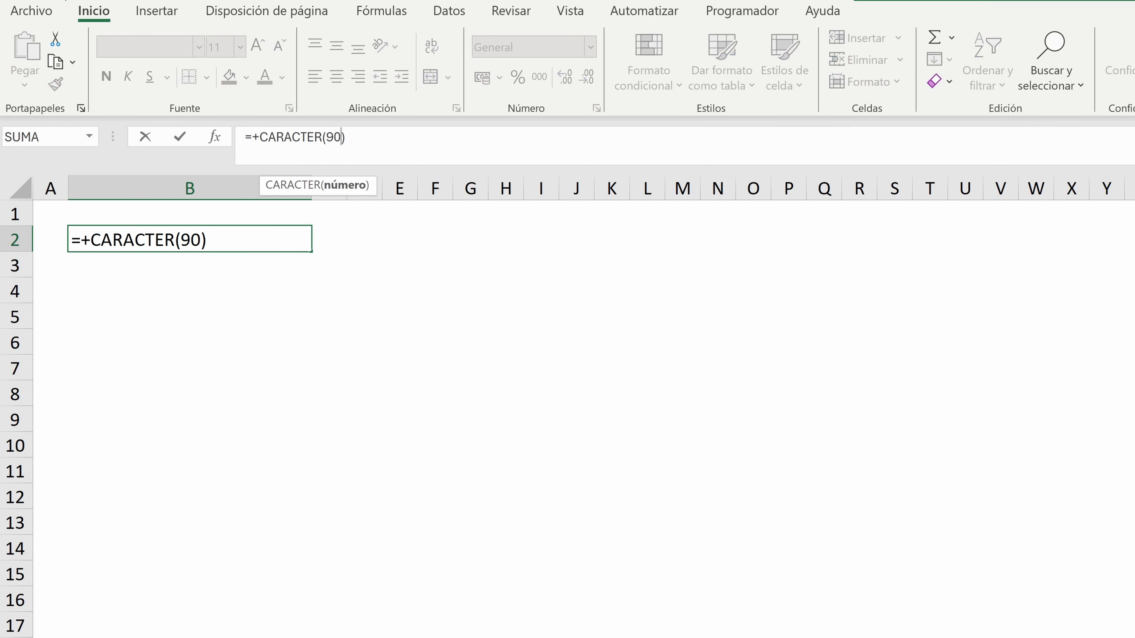
{"action": "key", "text": "Return"}
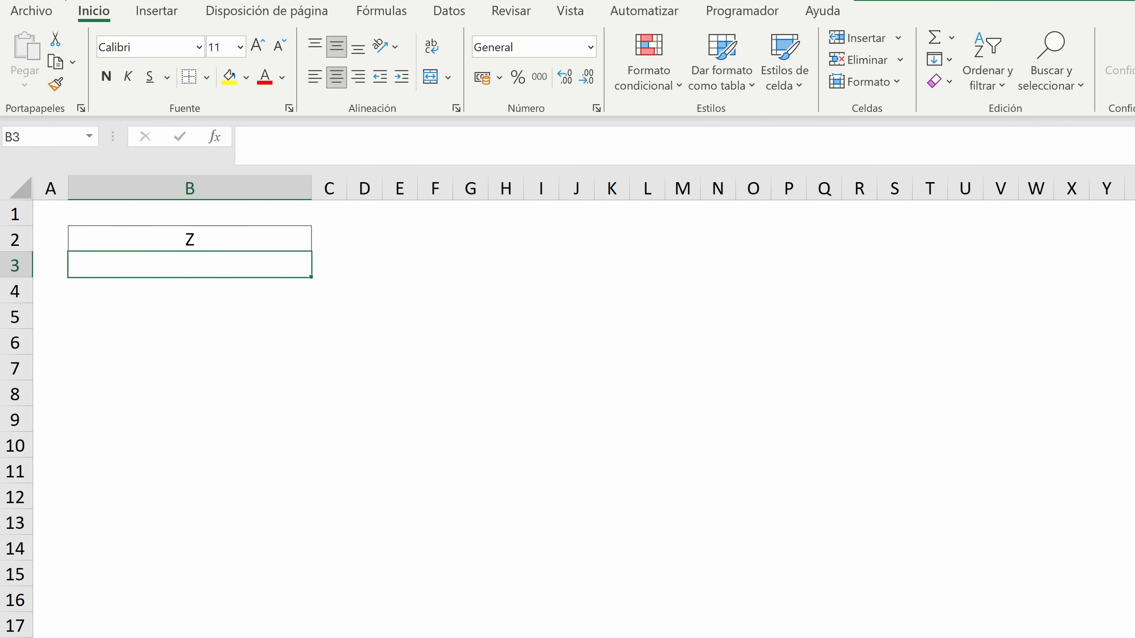
Replace the formula in B2 with the start of an ARCHIVOMAKEARRAY formula, using 20 rows and 20 columns
{"action": "left_click", "coordinate": [175, 246]}
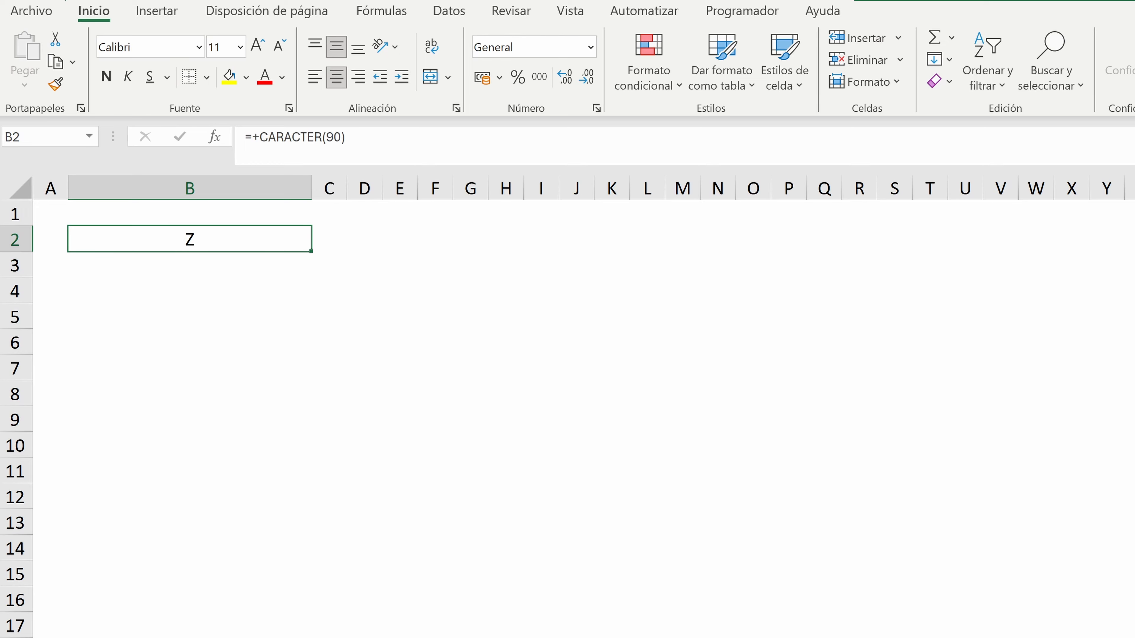
{"action": "left_click_drag", "start_coordinate": [345, 137], "coordinate": [252, 137]}
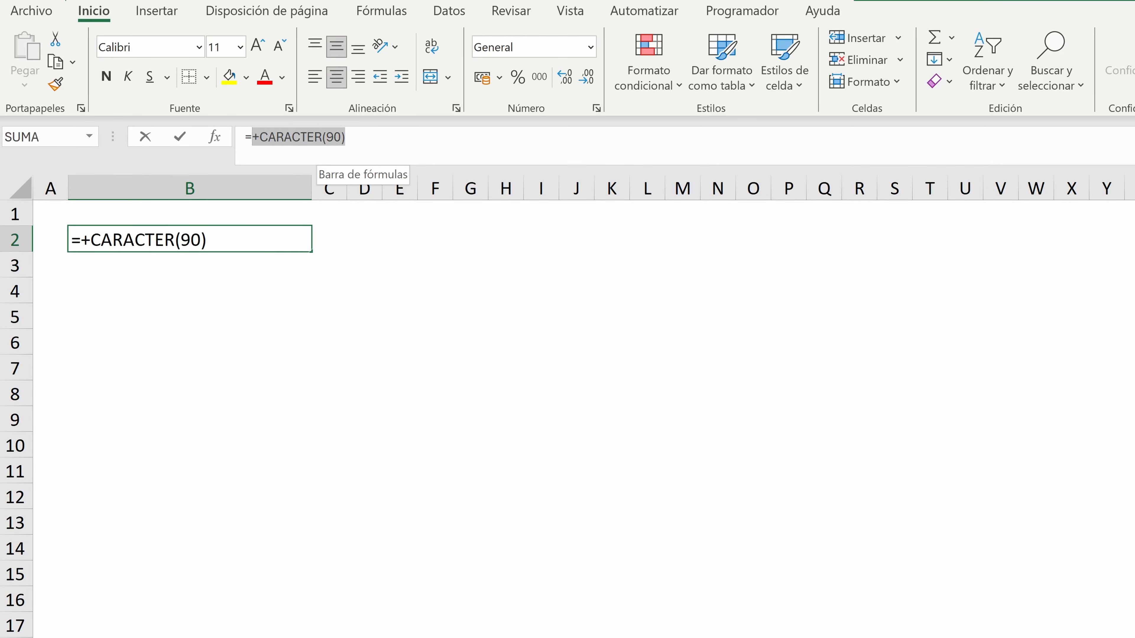
{"action": "type", "text": "archivosm"}
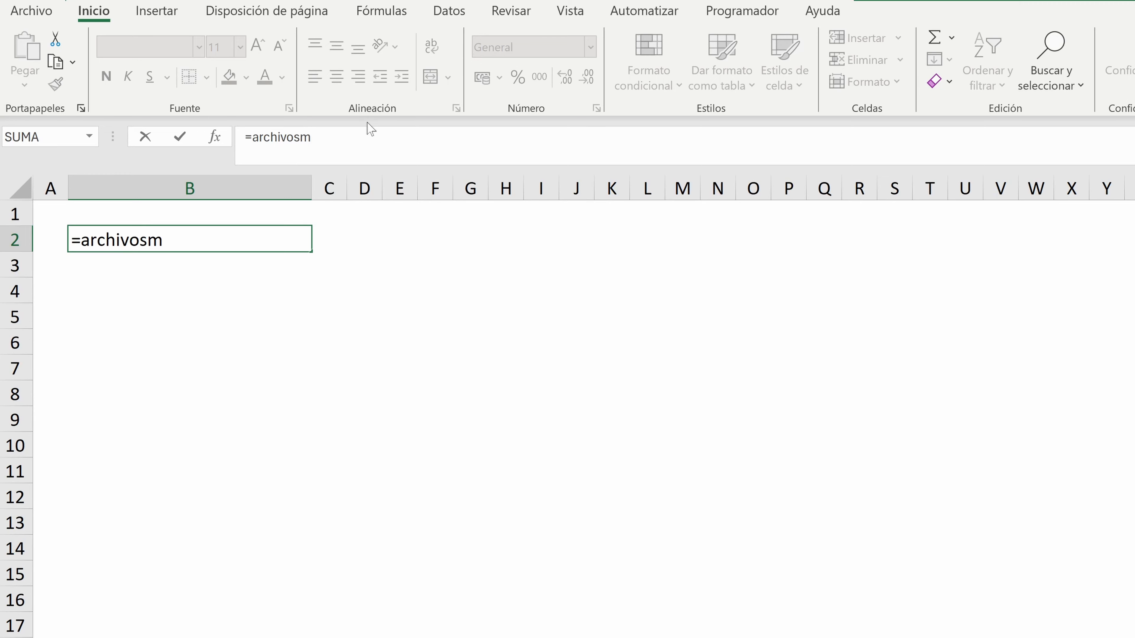
{"action": "key", "text": "BackSpace"}
{"action": "key", "text": "BackSpace"}
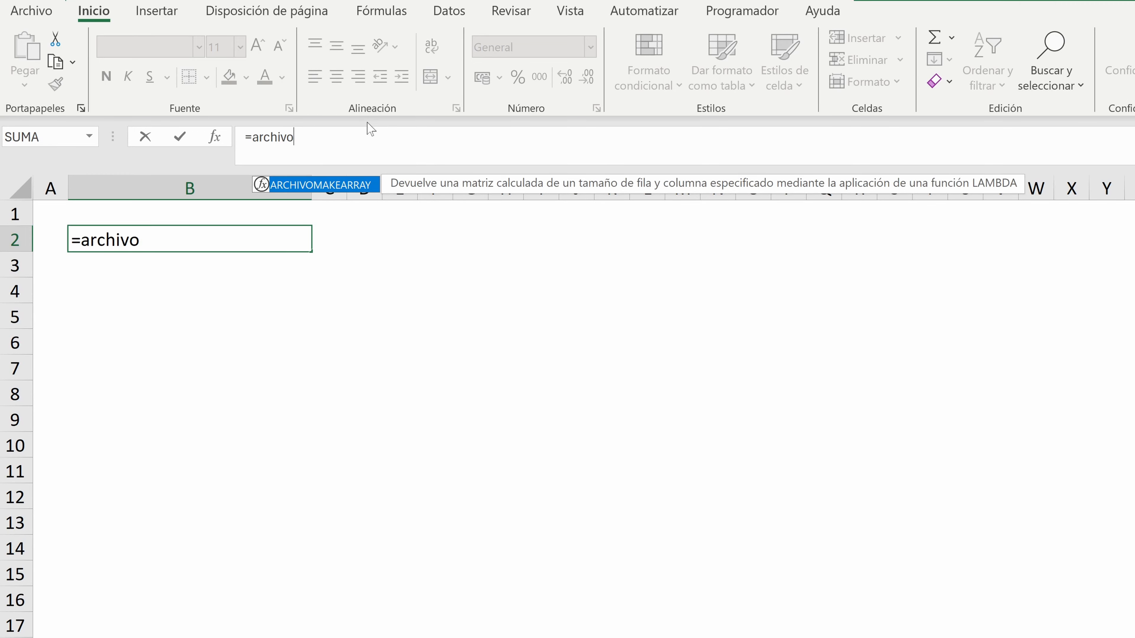
{"action": "double_click", "coordinate": [332, 184]}
{"action": "type", "text": "20;20"}
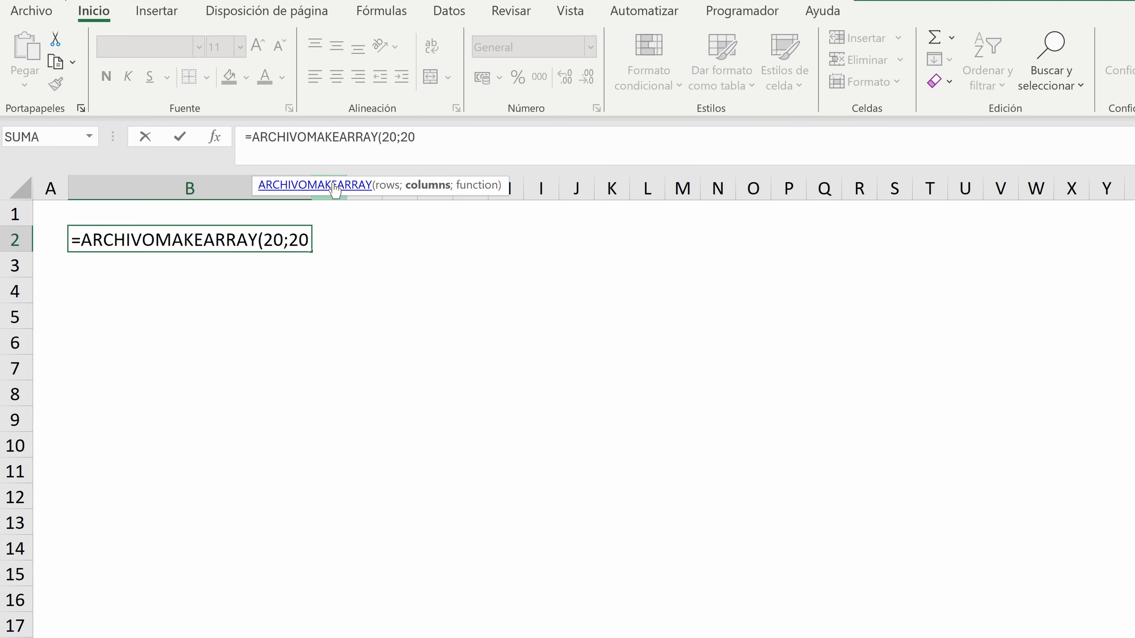
{"action": "type", "text": ";"}
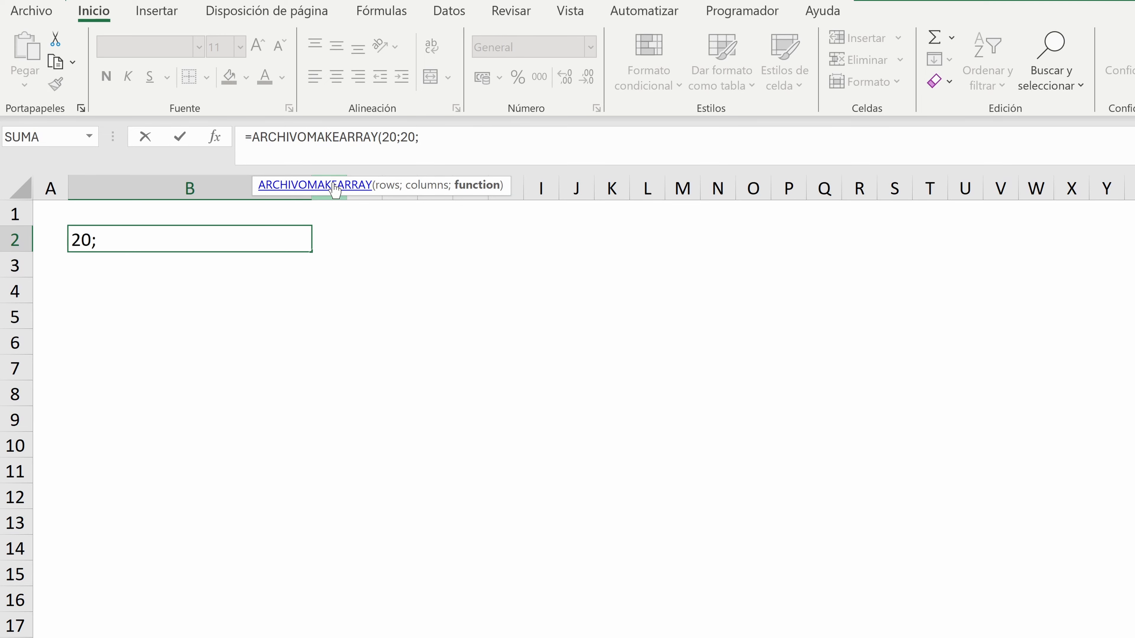
{"action": "type", "text": "lambda("}
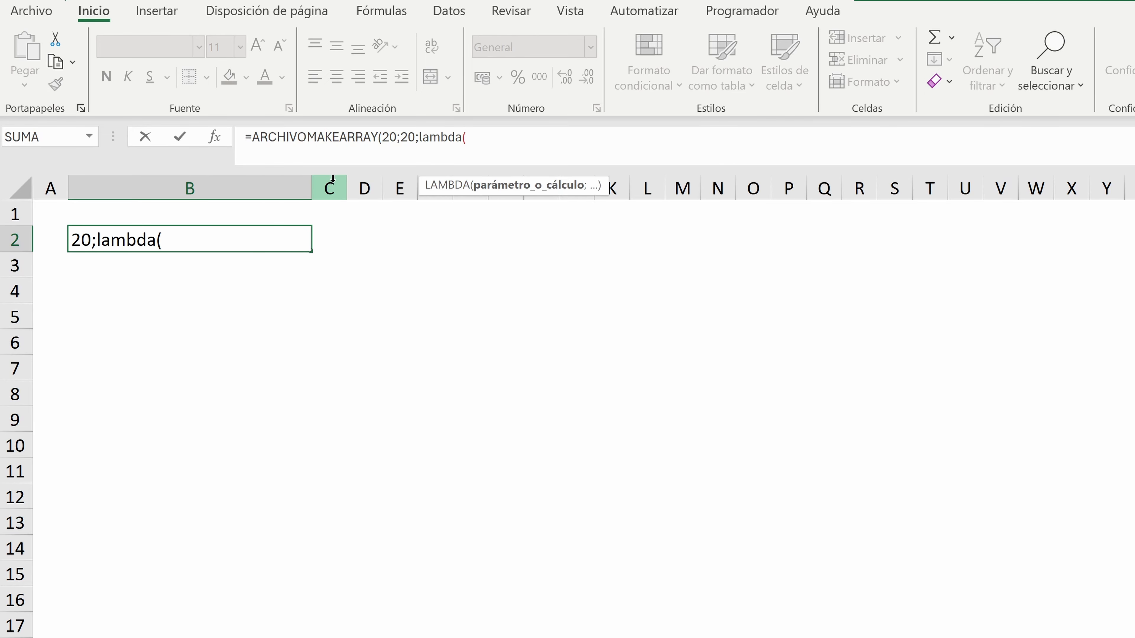
{"action": "type", "text": "_Fila;_Col;carac"}
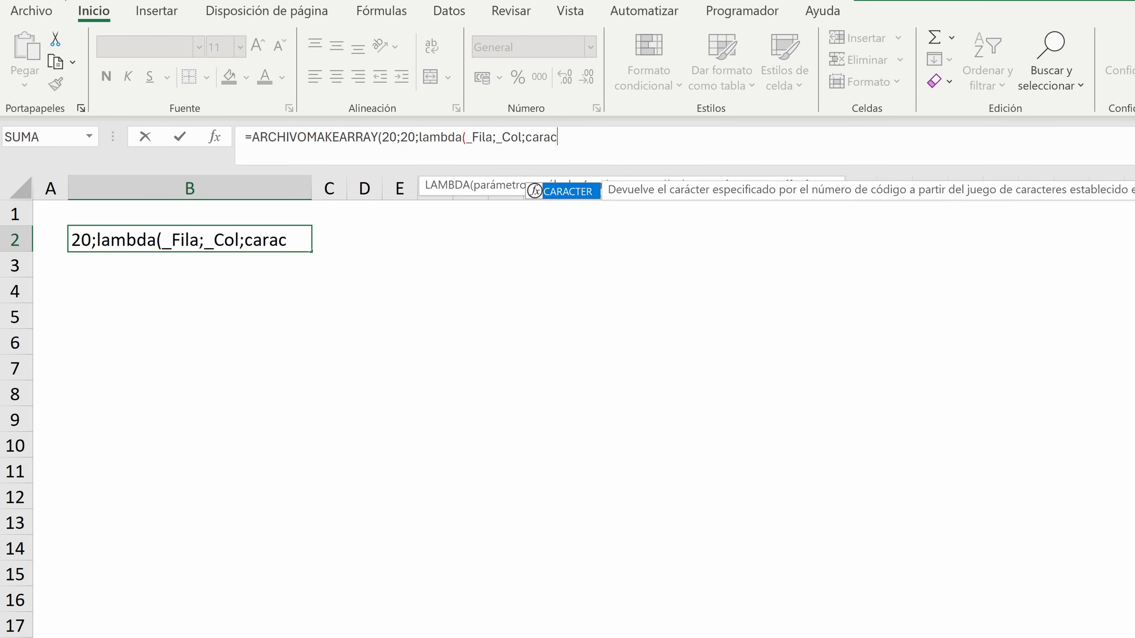
Complete the B2 formula with LAMBDA(_Fila;_Col;CARACTER(ALEATORIO.ENTRE(65;90))) as the function argument and enter it
{"action": "double_click", "coordinate": [573, 195]}
{"action": "type", "text": "alea"}
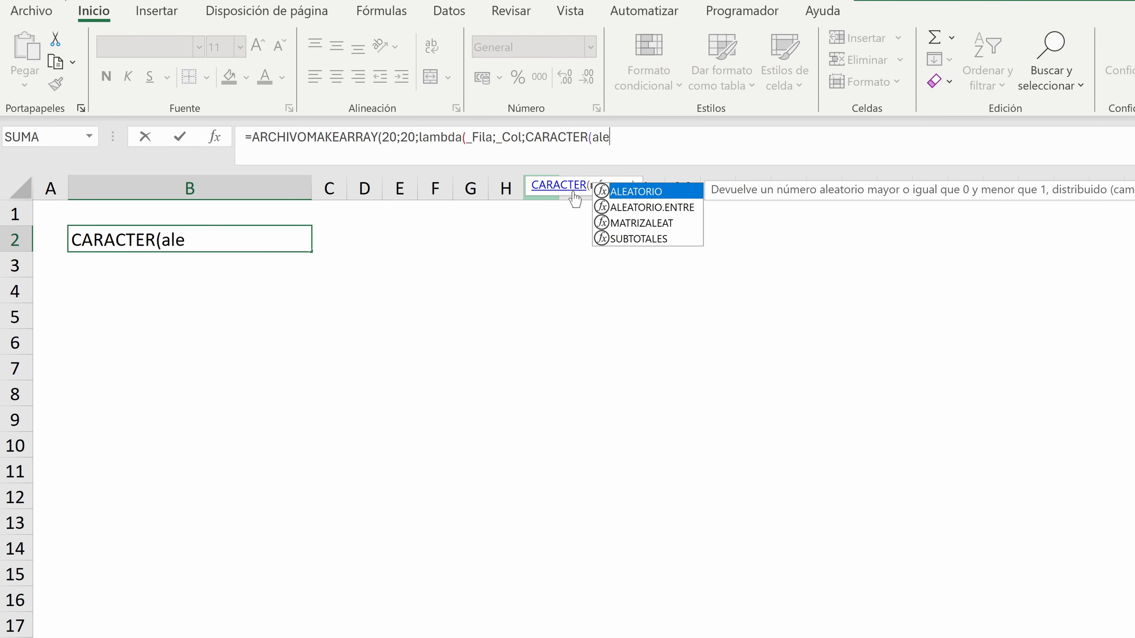
{"action": "double_click", "coordinate": [643, 208]}
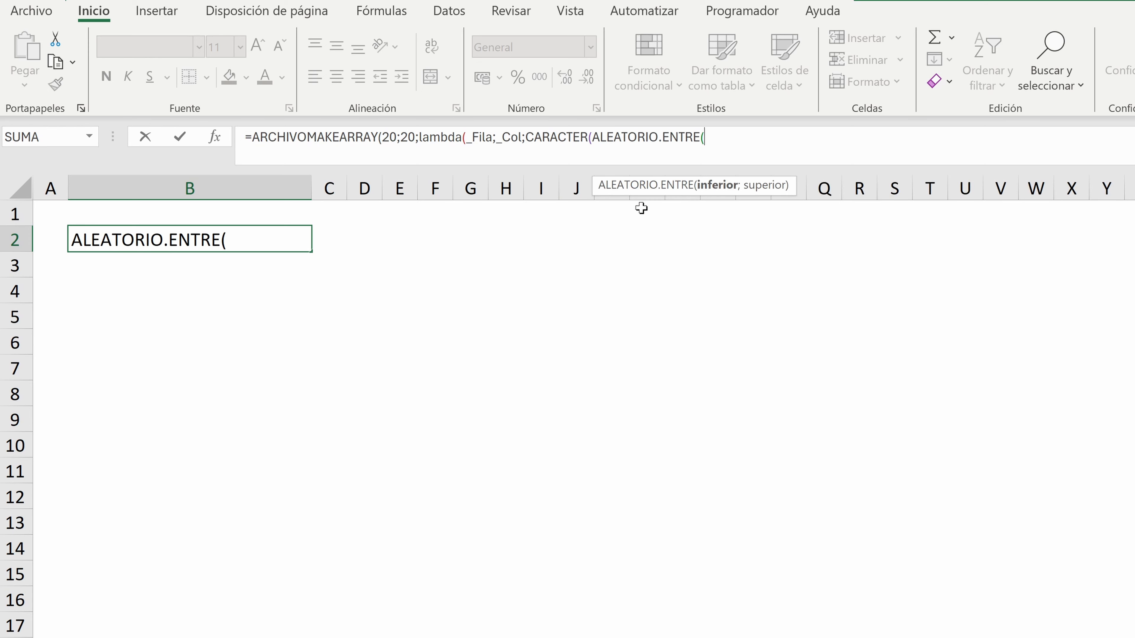
{"action": "type", "text": "65;"}
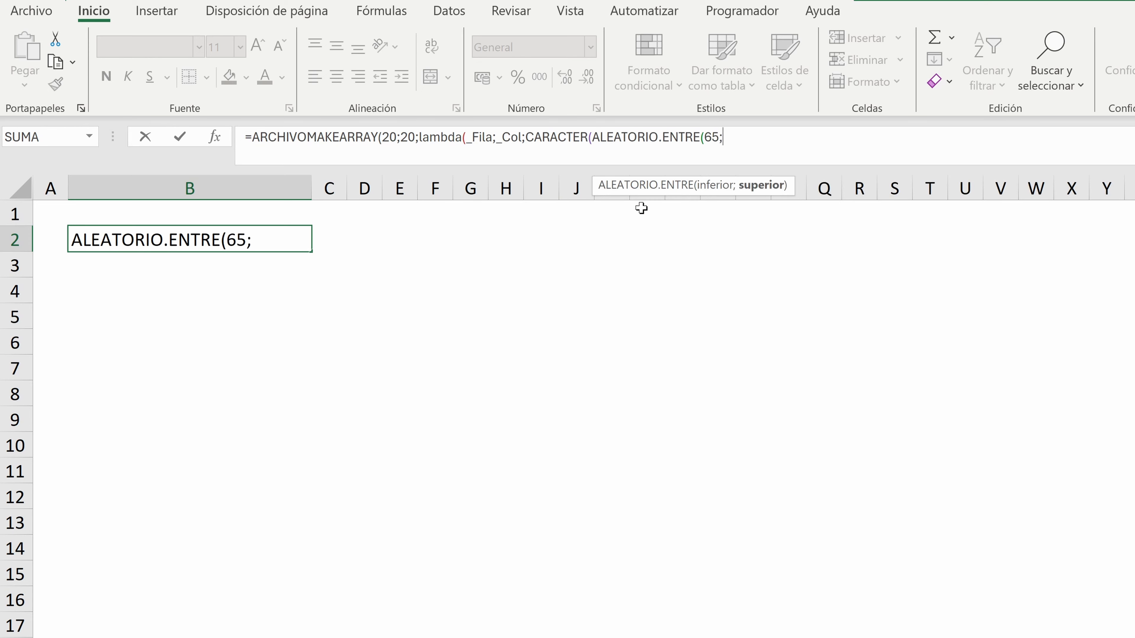
{"action": "type", "text": "90)"}
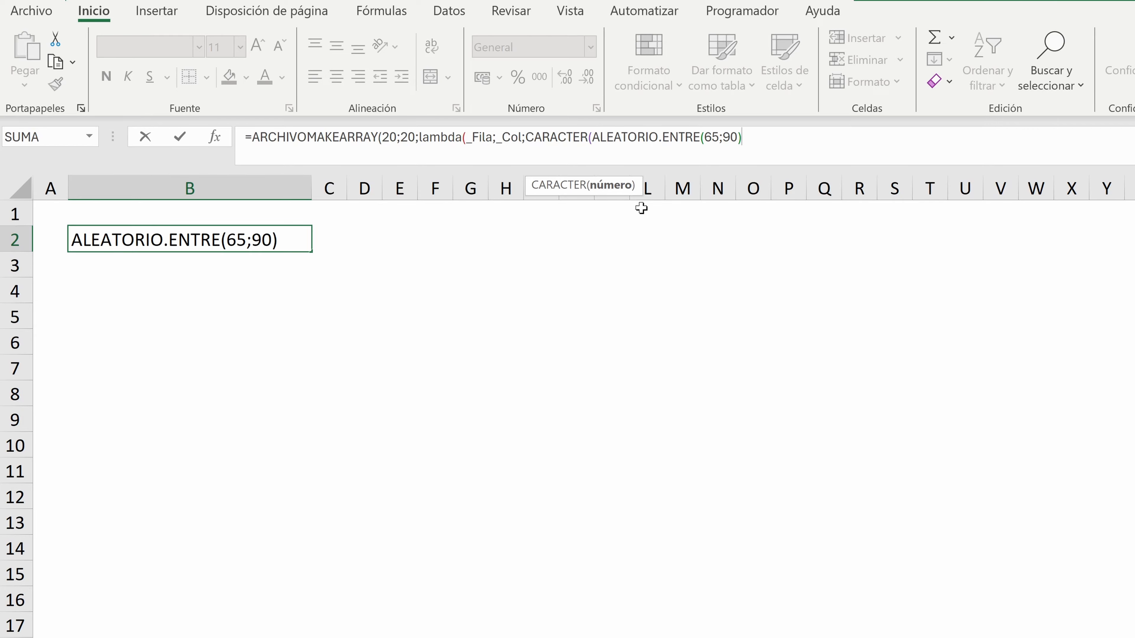
{"action": "type", "text": "))"}
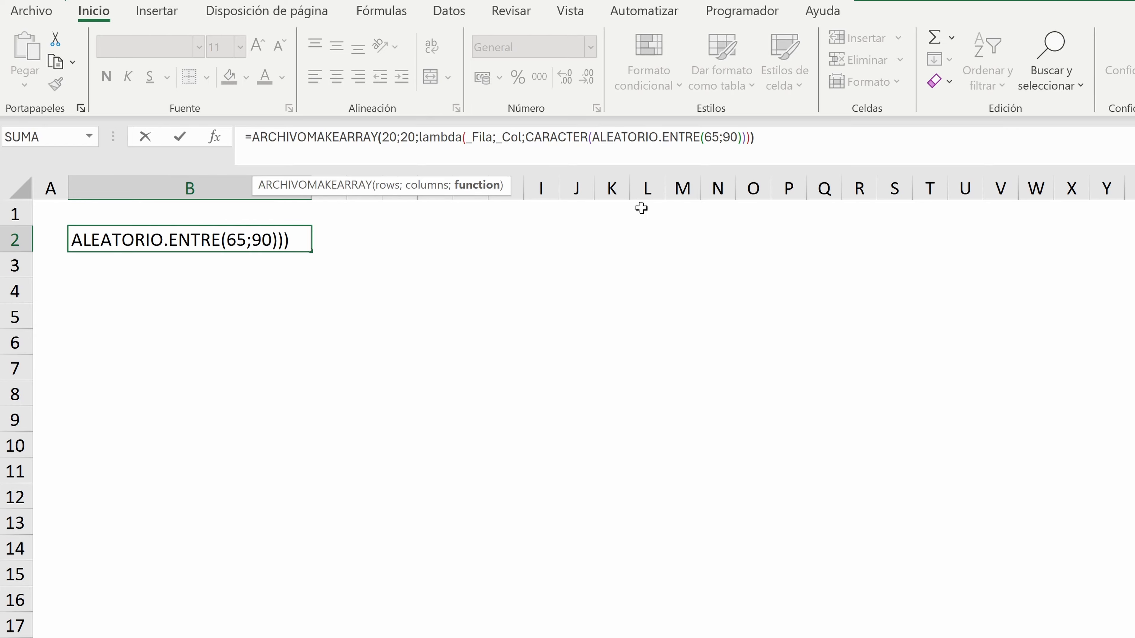
{"action": "type", "text": ")"}
{"action": "key", "text": "Return"}
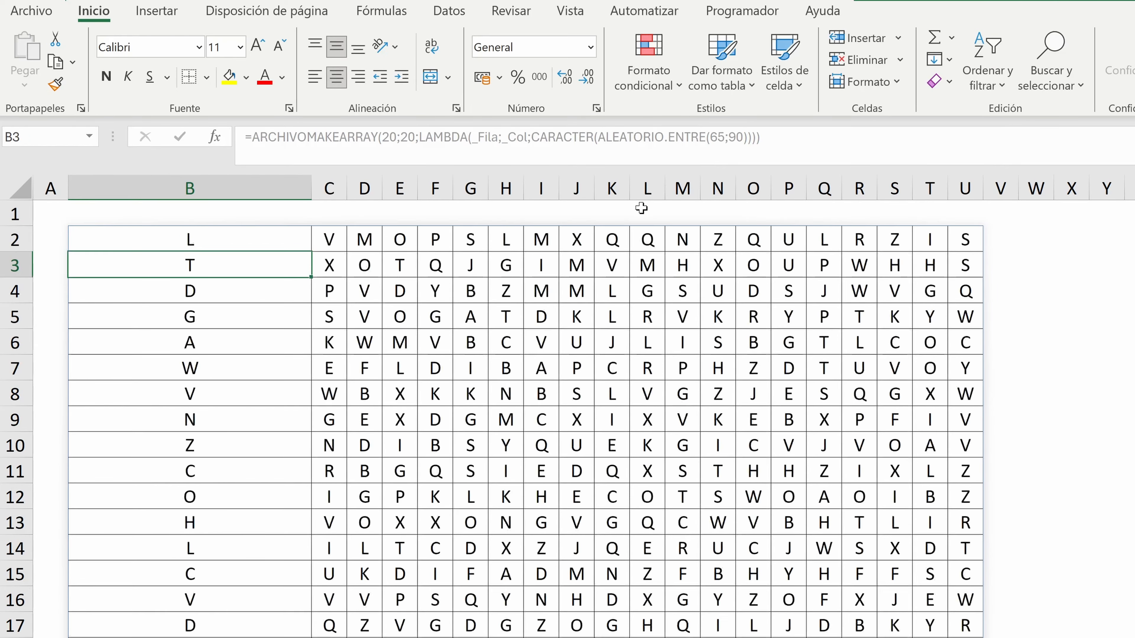
Autofit the width of column B and recalculate the random letters
{"action": "double_click", "coordinate": [311, 195]}
{"action": "left_click", "coordinate": [288, 291]}
{"action": "key", "text": "F9"}
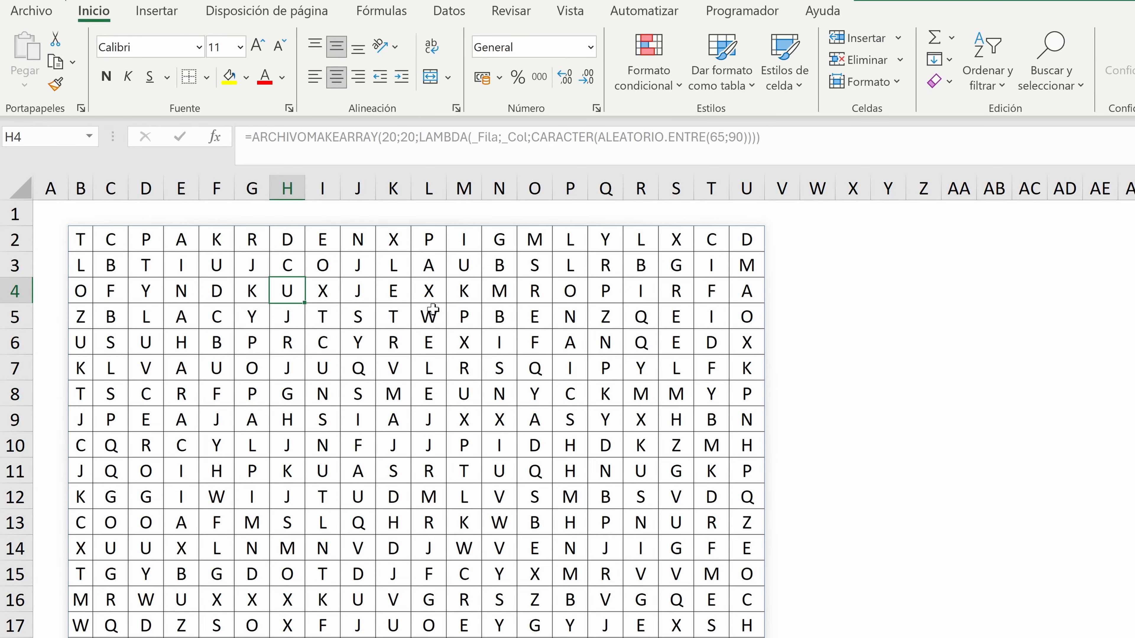
Copy the entire 20 by 20 letter array that spills from B2
{"action": "left_click", "coordinate": [330, 342]}
{"action": "key", "text": "ctrl+a"}
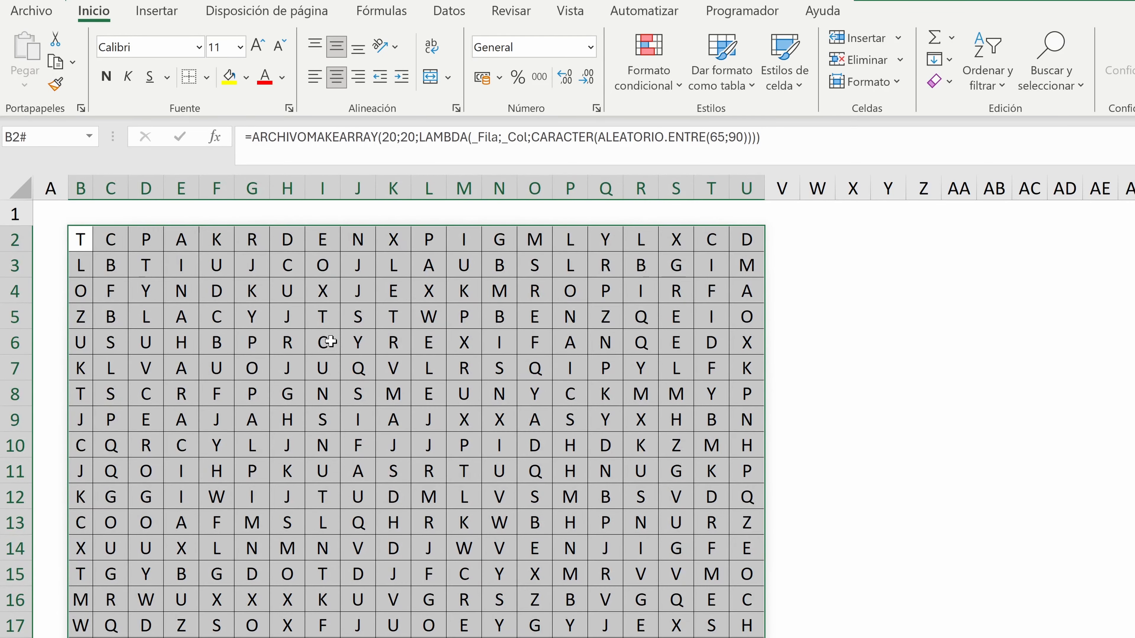
{"action": "key", "text": "ctrl+c"}
{"action": "right_click", "coordinate": [330, 342]}
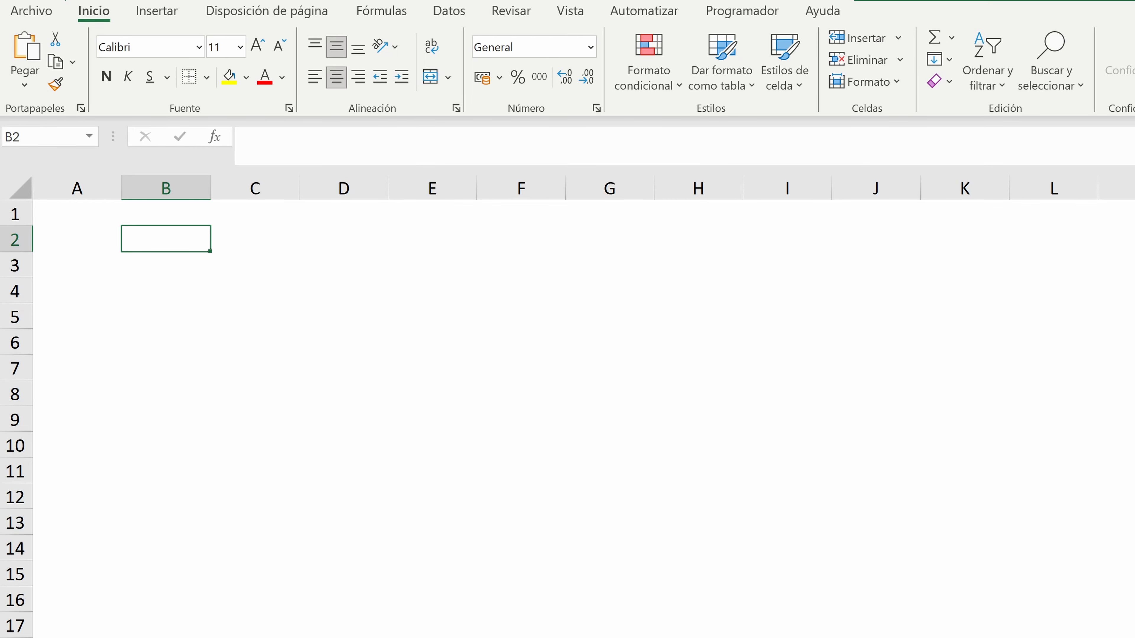
Widen column B on the blank sheet to make room for a long formula
{"action": "type", "text": "+arc"}
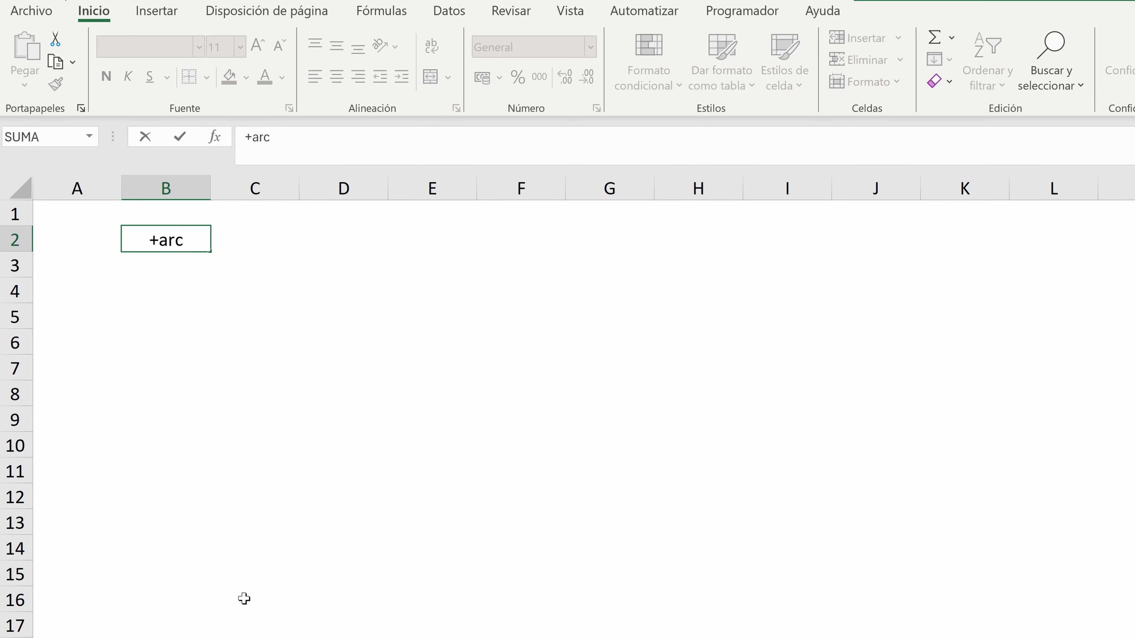
{"action": "key", "text": "Escape"}
{"action": "left_click_drag", "start_coordinate": [210, 189], "coordinate": [355, 190]}
Begin an ARCHIVOMAKEARRAY formula in B2 with 10 rows, 10 columns and a LAMBDA whose first parameter is _Fila
{"action": "type", "text": "+arc"}
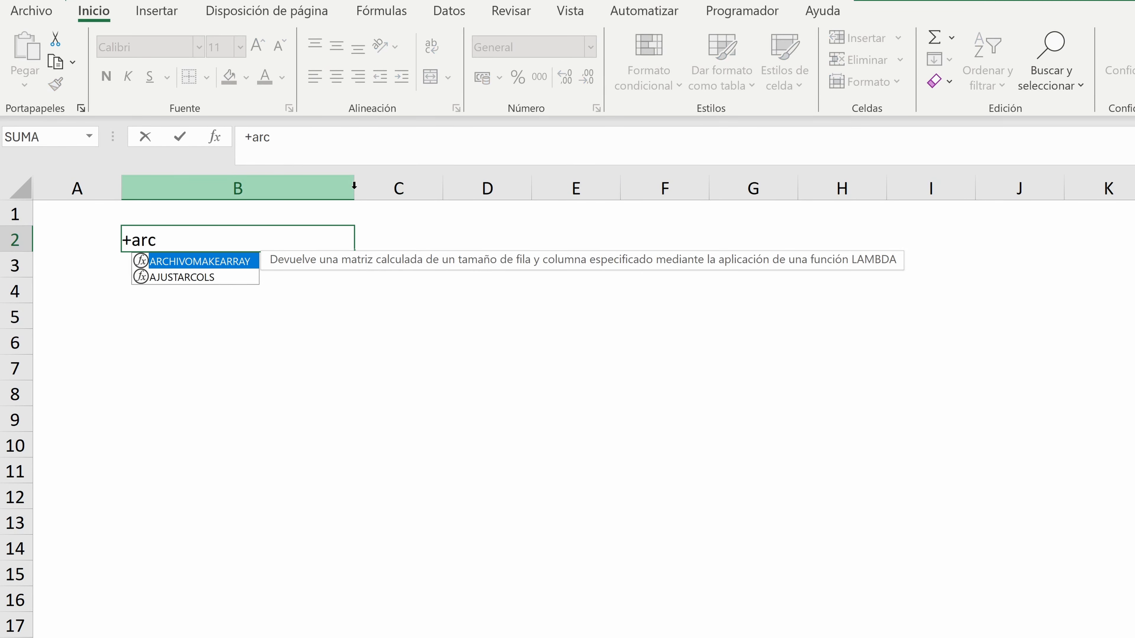
{"action": "type", "text": "hiv"}
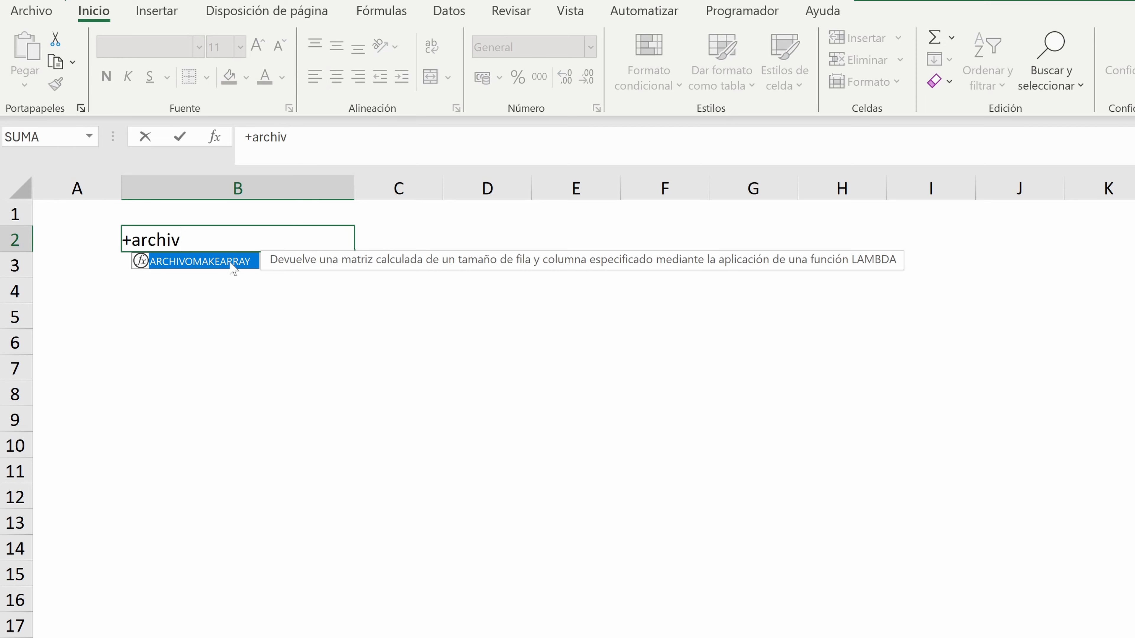
{"action": "double_click", "coordinate": [233, 262]}
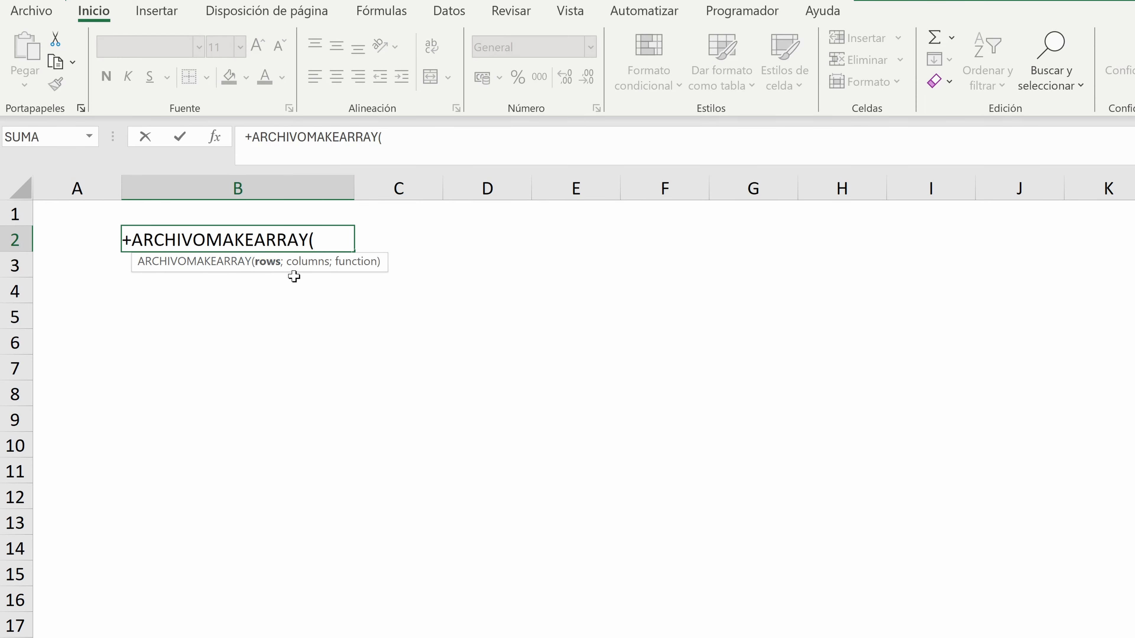
{"action": "type", "text": "10;10"}
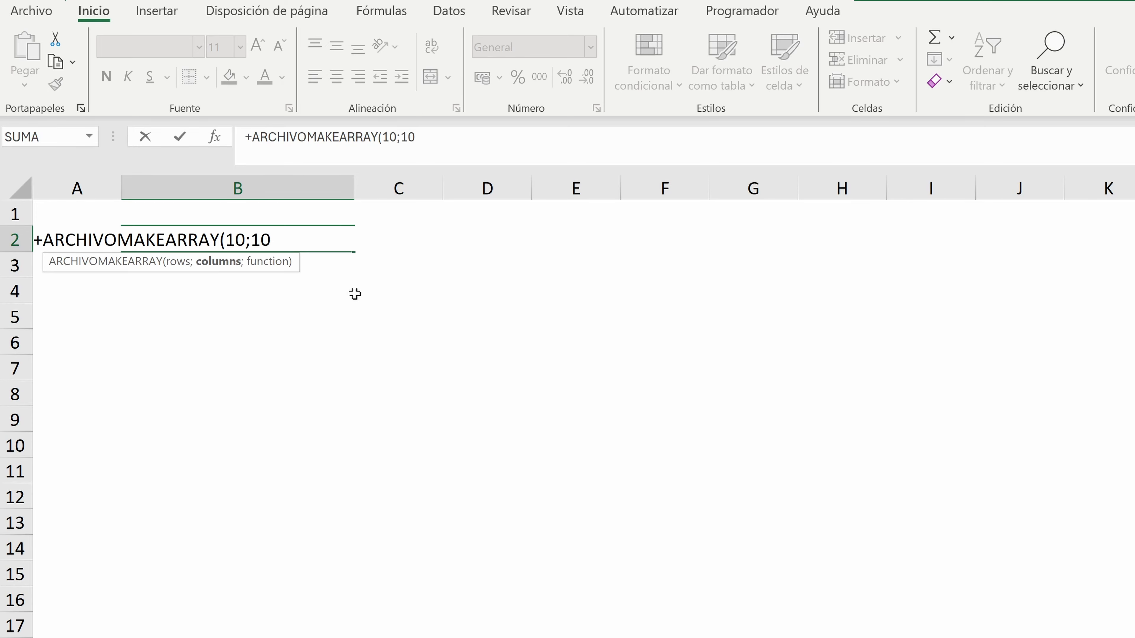
{"action": "type", "text": ";lamb"}
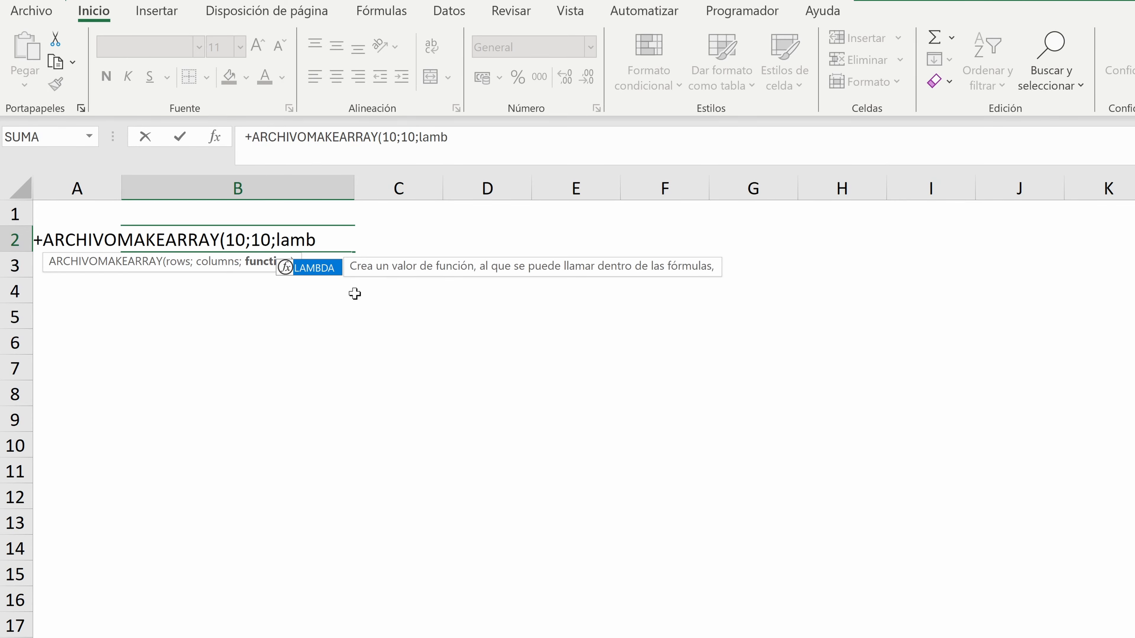
{"action": "type", "text": "da(_Fila"}
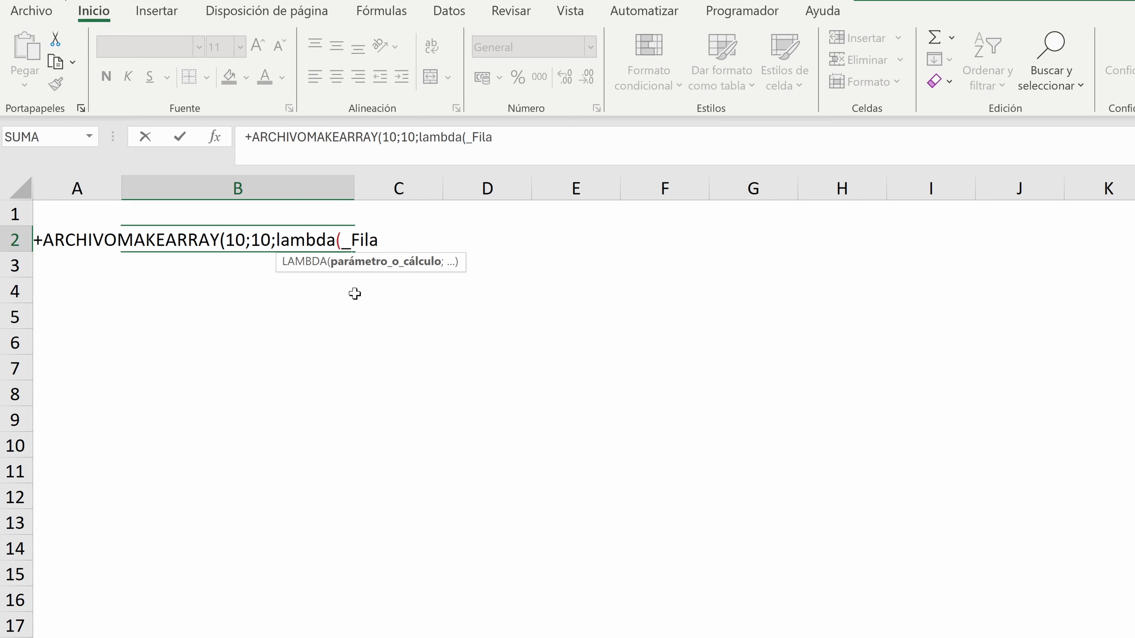
{"action": "type", "text": "*100+Ale"}
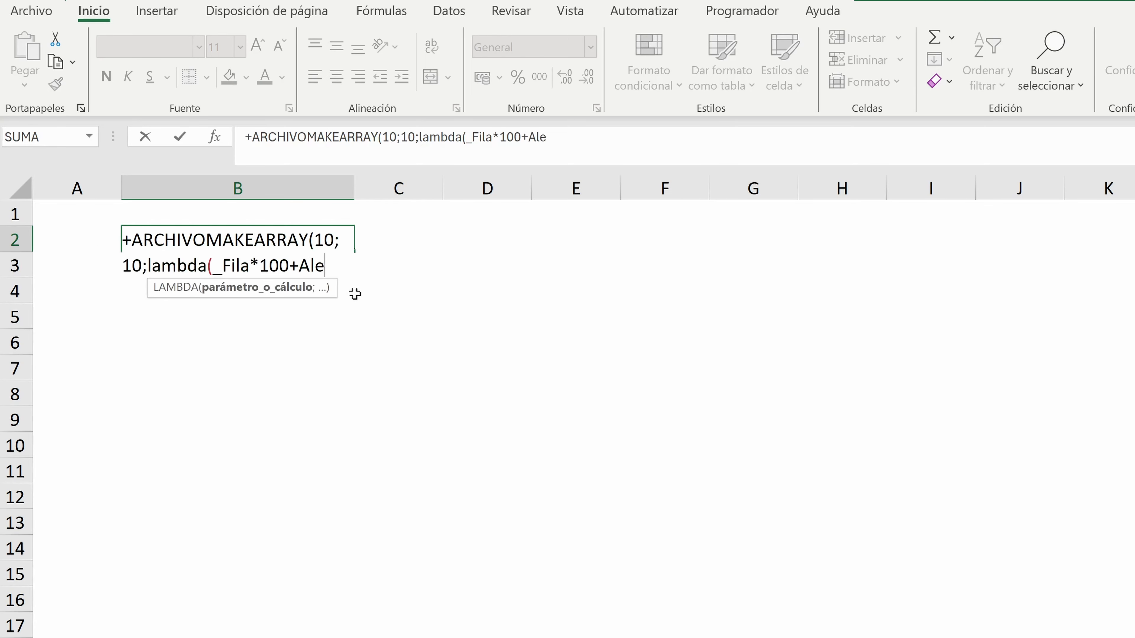
{"action": "type", "text": "atorio"}
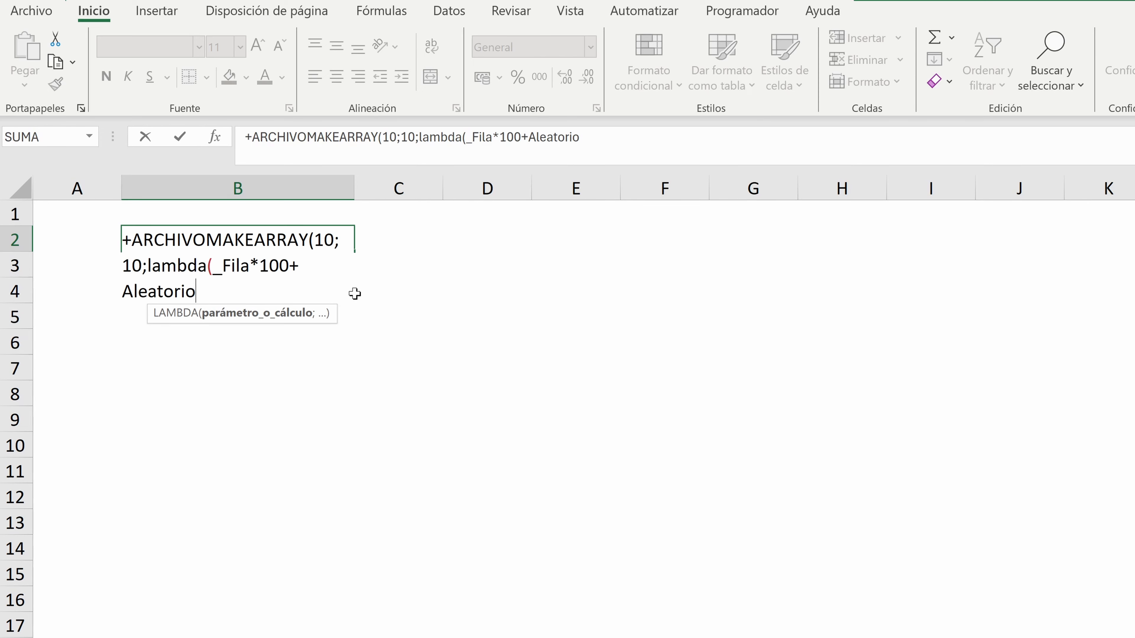
{"action": "type", "text": ".e"}
{"action": "key", "text": "BackSpace"}
{"action": "key", "text": "BackSpace"}
{"action": "key", "text": "BackSpace"}
{"action": "key", "text": "BackSpace"}
{"action": "key", "text": "BackSpace"}
{"action": "key", "text": "BackSpace"}
{"action": "key", "text": "BackSpace"}
{"action": "key", "text": "BackSpace"}
{"action": "key", "text": "BackSpace"}
{"action": "key", "text": "BackSpace"}
{"action": "key", "text": "BackSpace"}
{"action": "key", "text": "BackSpace"}
{"action": "key", "text": "BackSpace"}
{"action": "key", "text": "BackSpace"}
{"action": "key", "text": "BackSpace"}
{"action": "key", "text": "BackSpace"}
Add _Col as the second parameter of the LAMBDA in the B2 formula
{"action": "type", "text": ";_Col"}
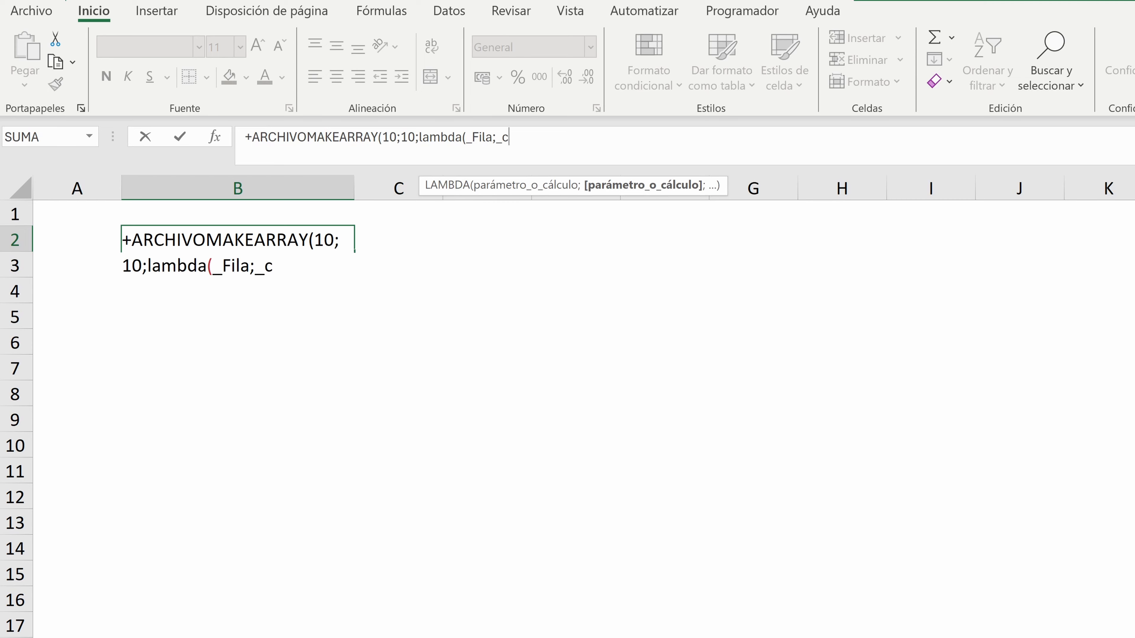
{"action": "type", "text": ";"}
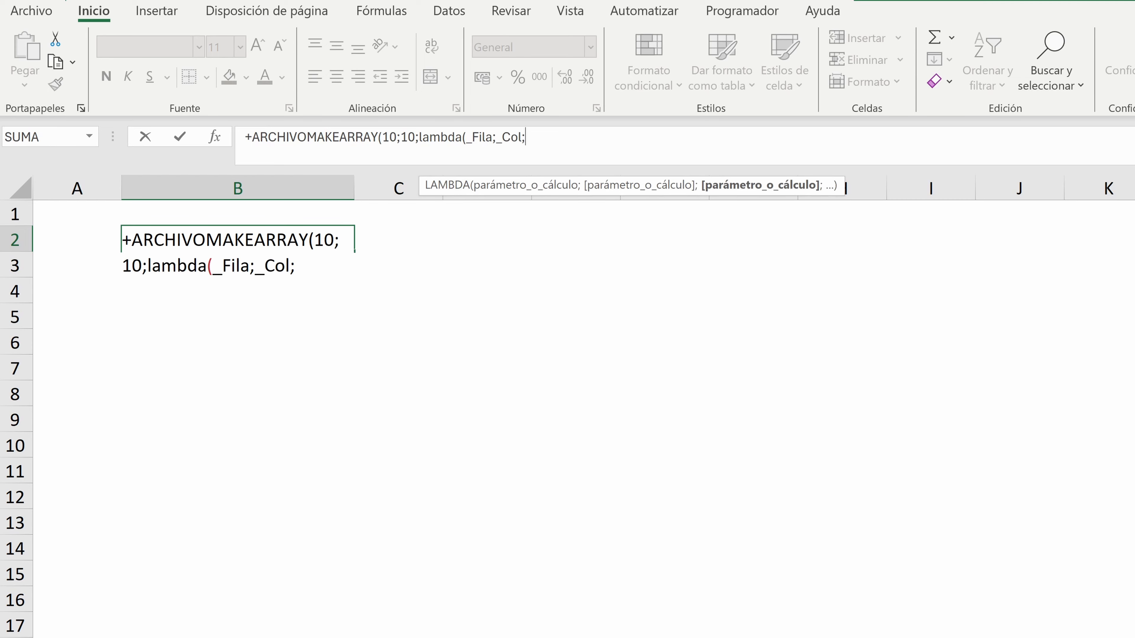
{"action": "type", "text": ";Fi"}
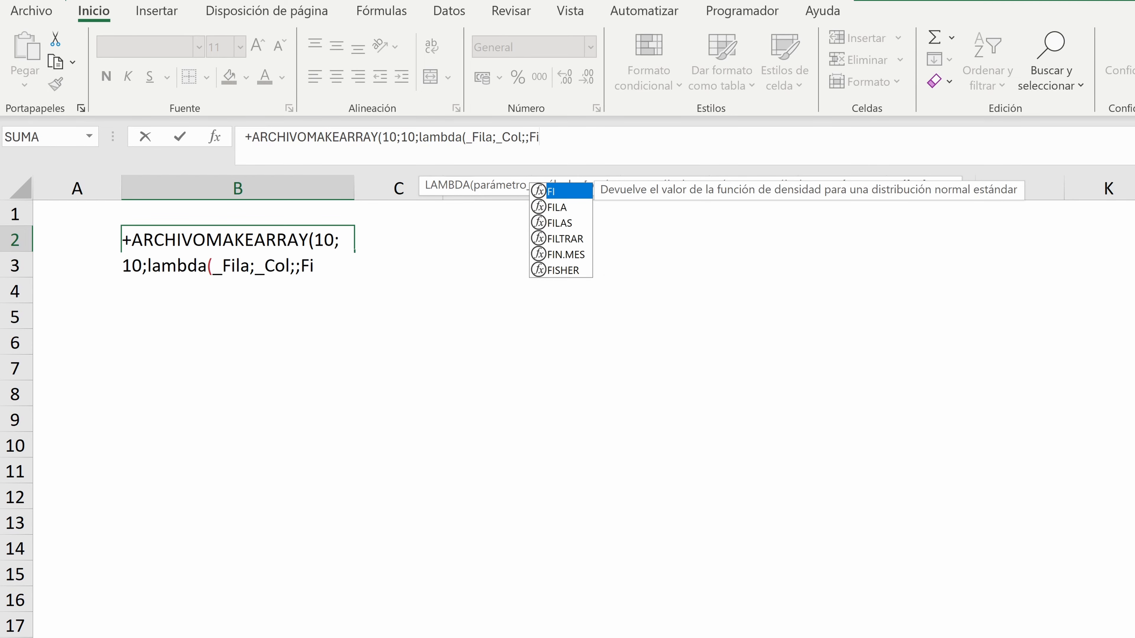
{"action": "key", "text": "BackSpace"}
{"action": "key", "text": "BackSpace"}
{"action": "key", "text": "BackSpace"}
Complete the B2 formula with the LAMBDA calculation _Fila*100+ALEATORIO.ENTRE(1;10)*_Col and enter it
{"action": "type", "text": "_Fila"}
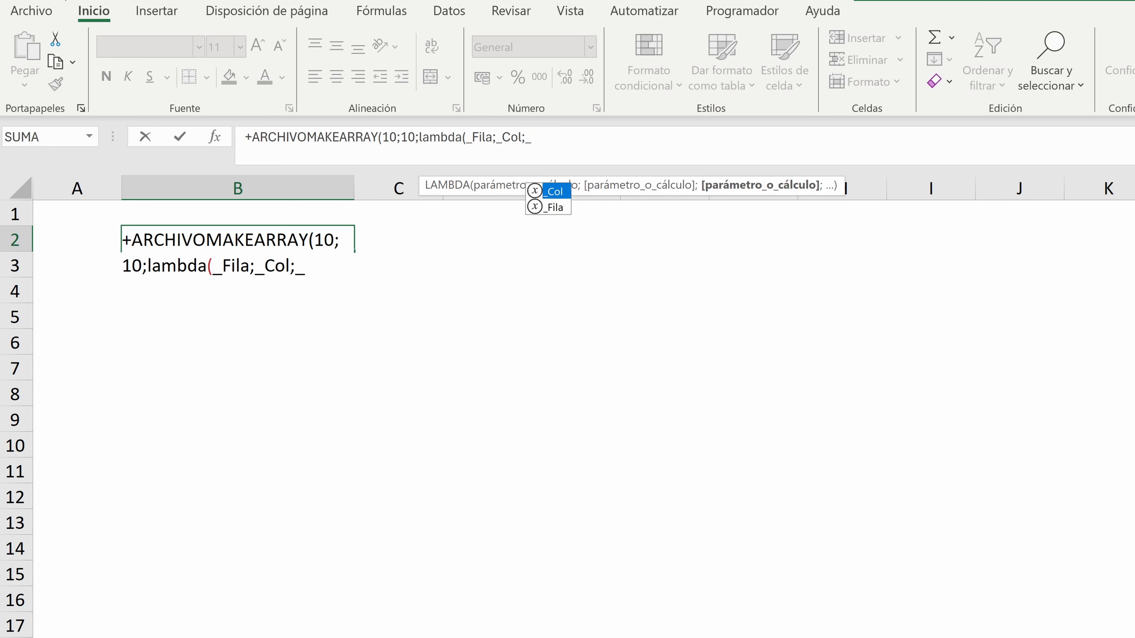
{"action": "type", "text": "*100"}
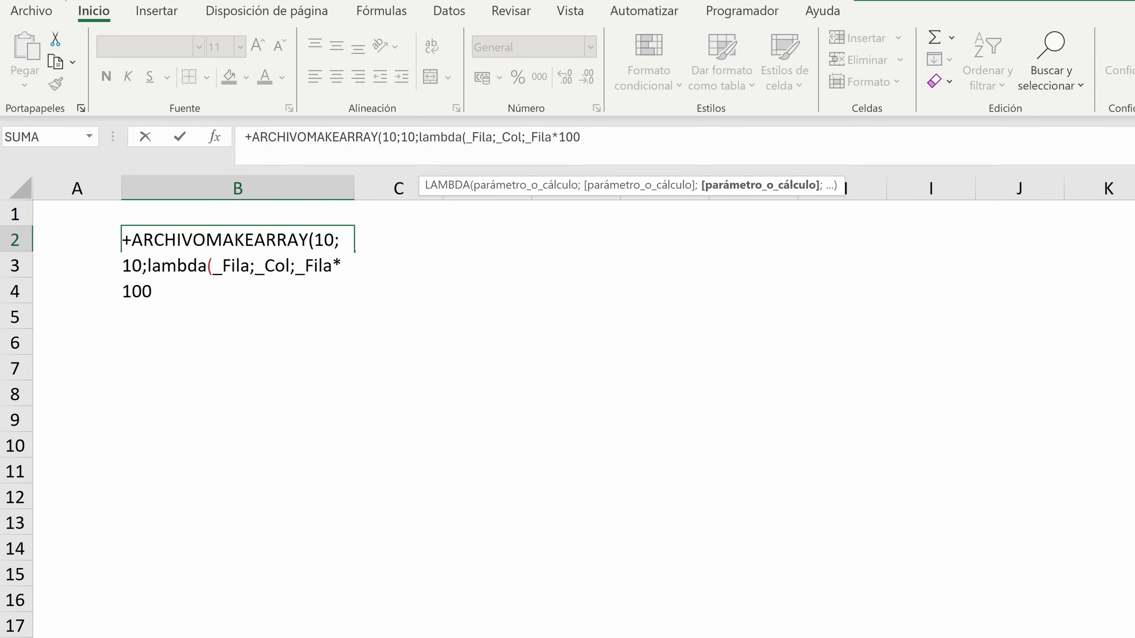
{"action": "type", "text": "+Ale"}
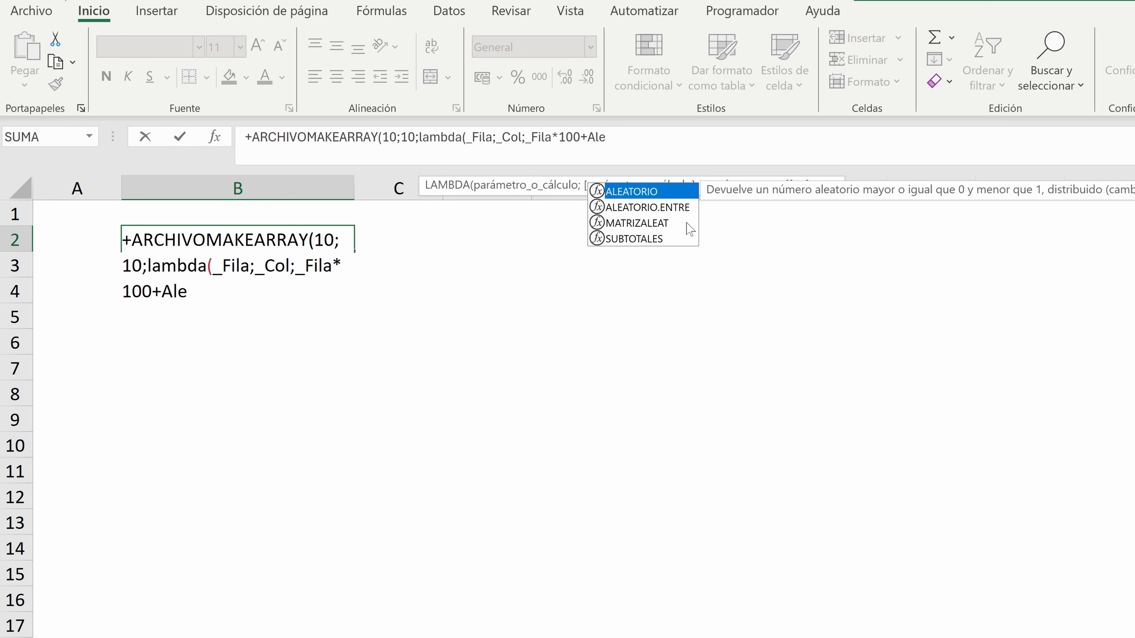
{"action": "double_click", "coordinate": [673, 207]}
{"action": "type", "text": "1;10)"}
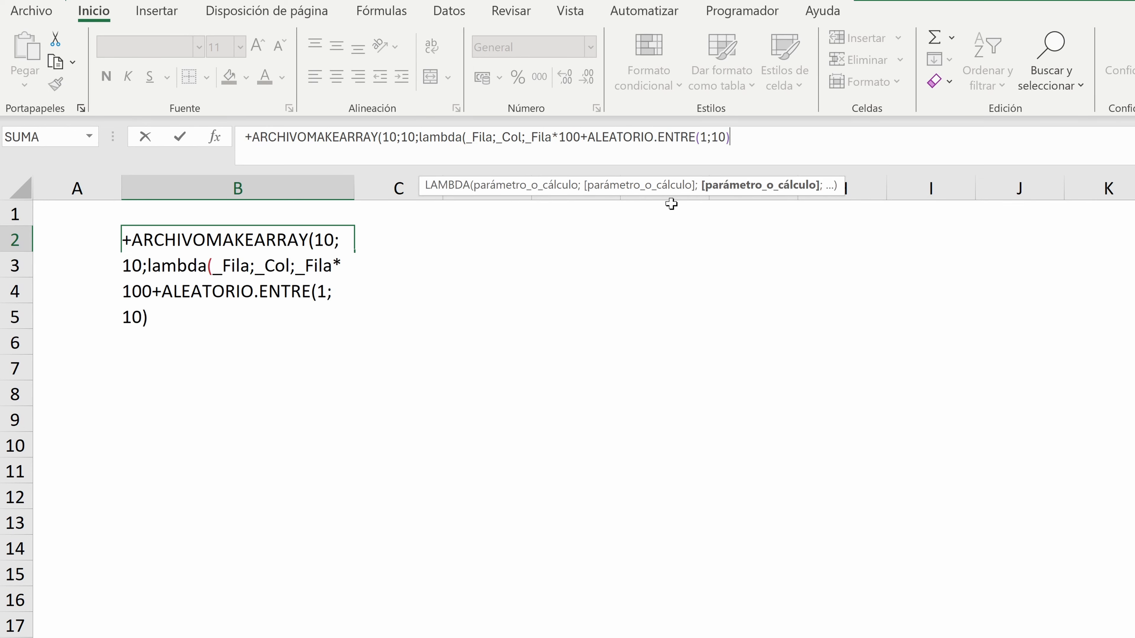
{"action": "type", "text": "*_"}
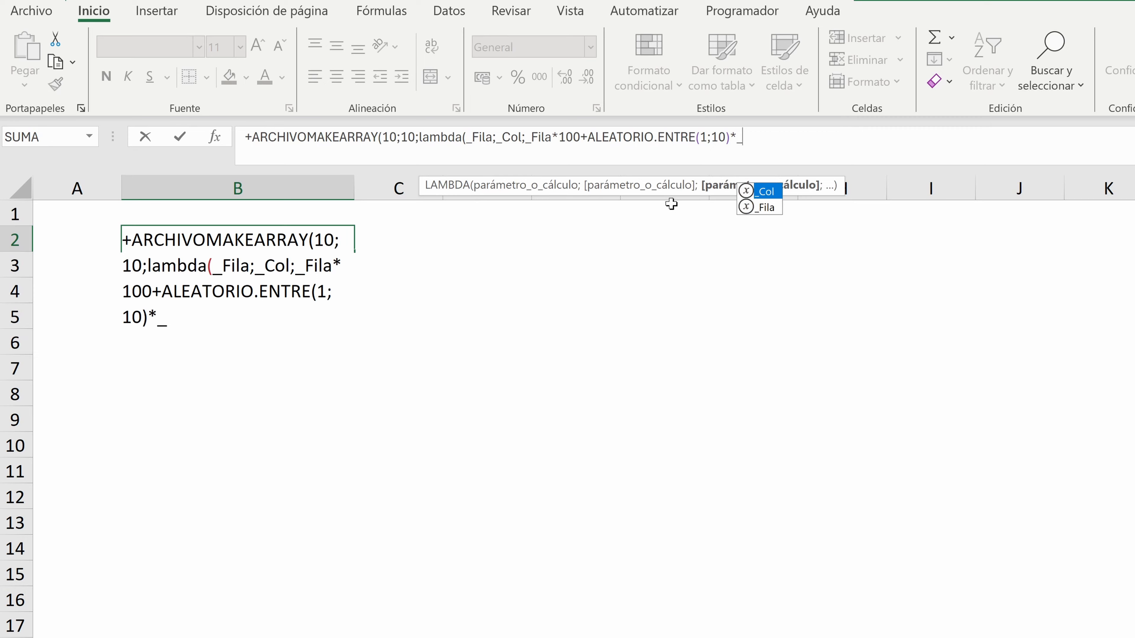
{"action": "type", "text": "Col"}
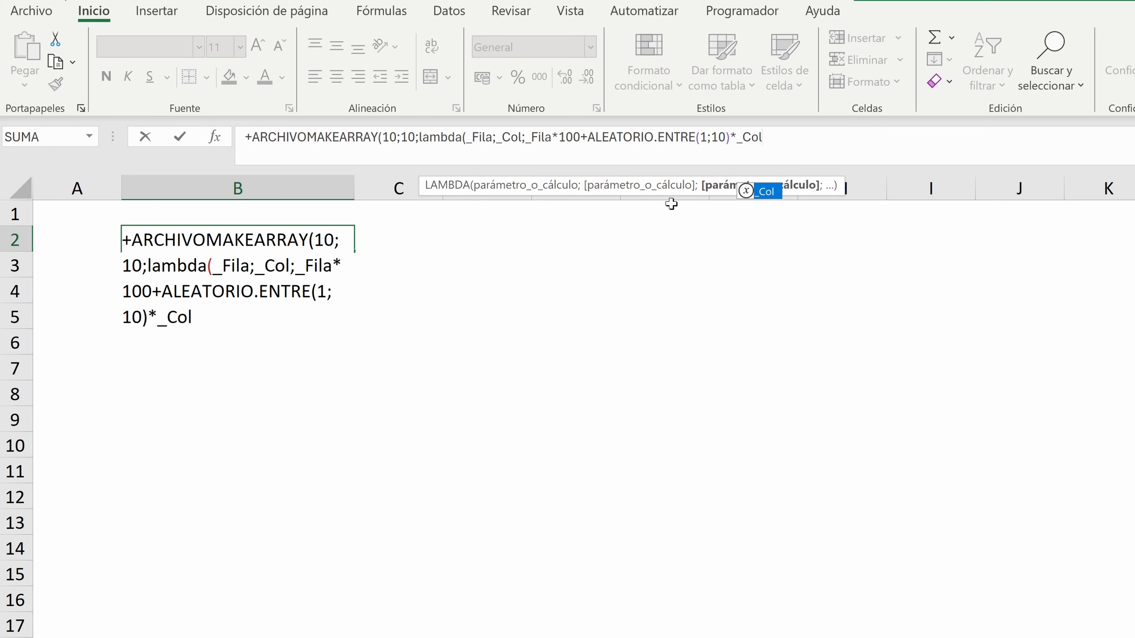
{"action": "type", "text": "))"}
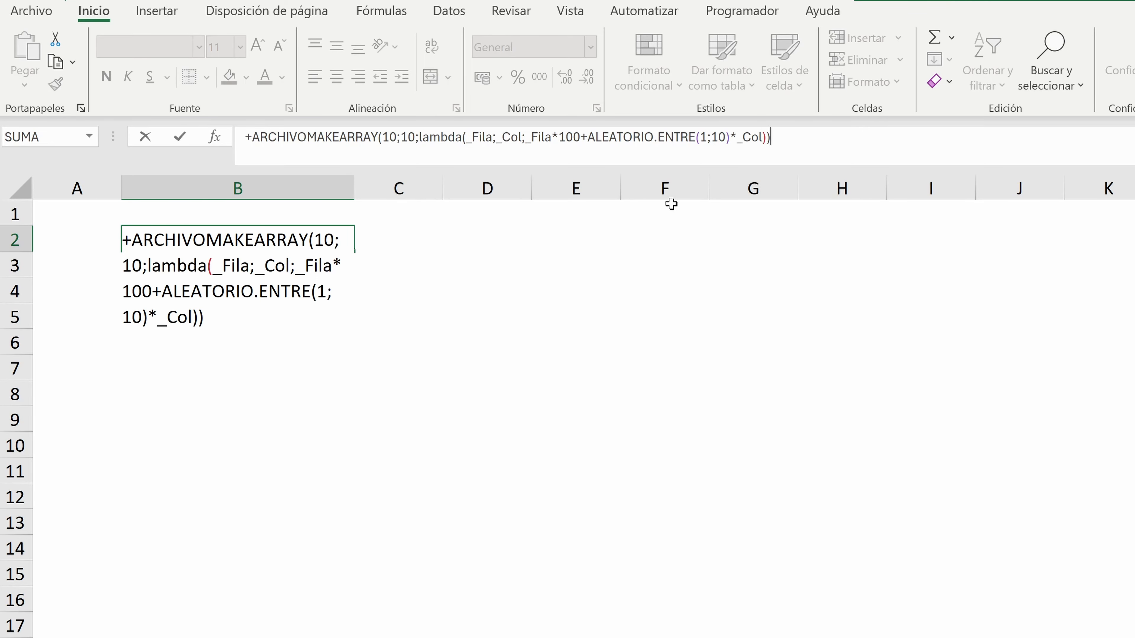
{"action": "key", "text": "Return"}
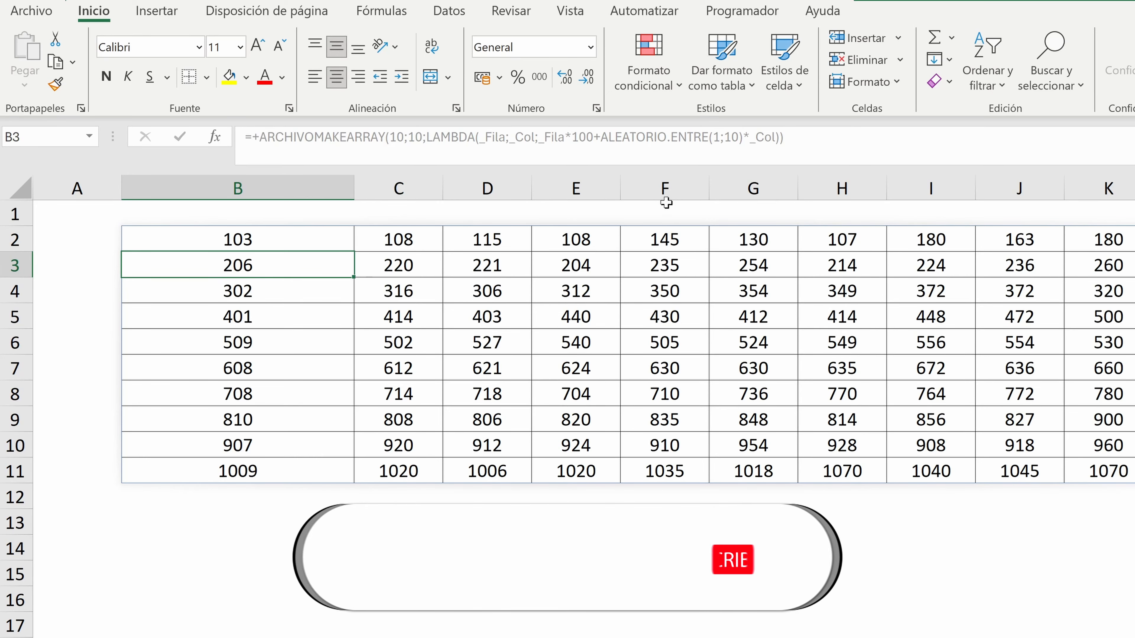
Fit column B to its contents and give columns B through K one equal width slightly wider than the numbers
{"action": "double_click", "coordinate": [352, 184]}
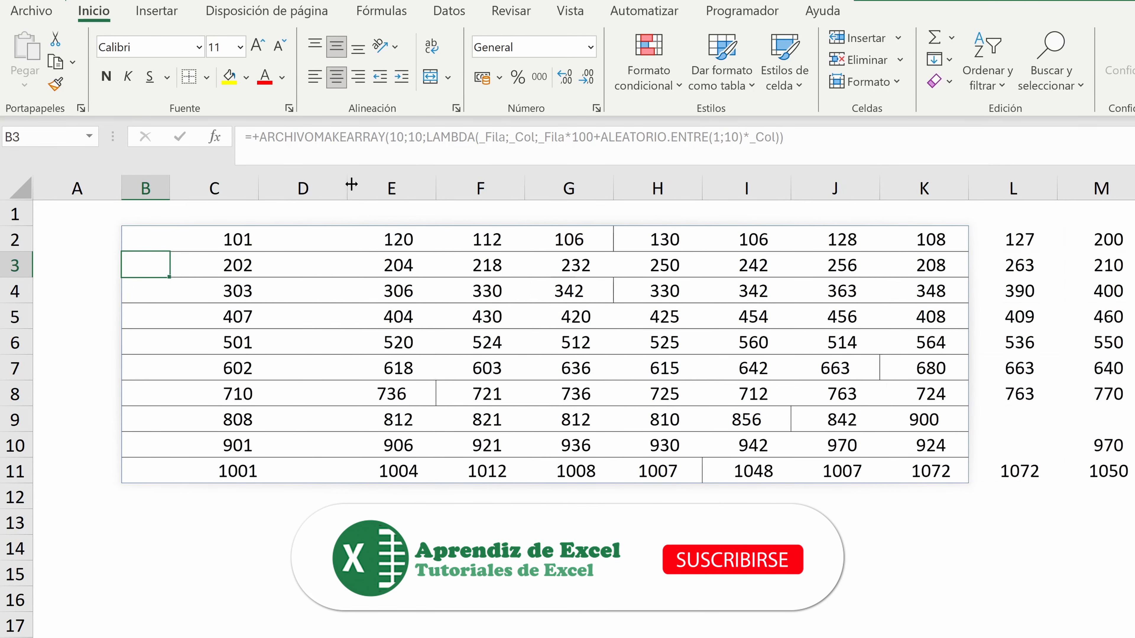
{"action": "left_click_drag", "start_coordinate": [160, 187], "coordinate": [925, 188]}
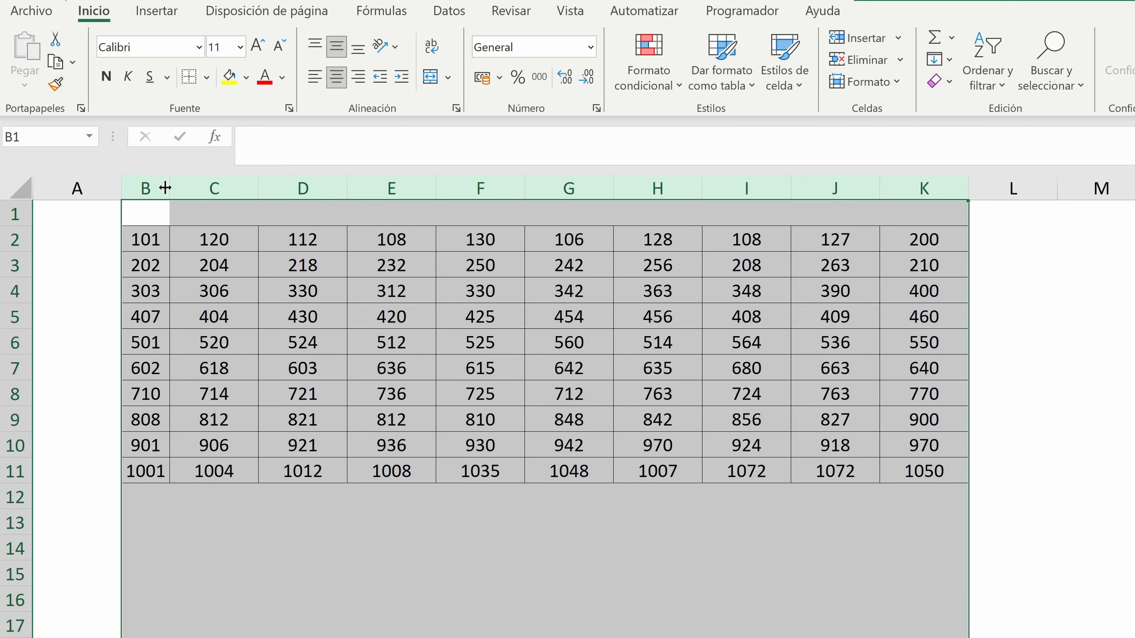
{"action": "left_click_drag", "start_coordinate": [170, 188], "coordinate": [196, 188]}
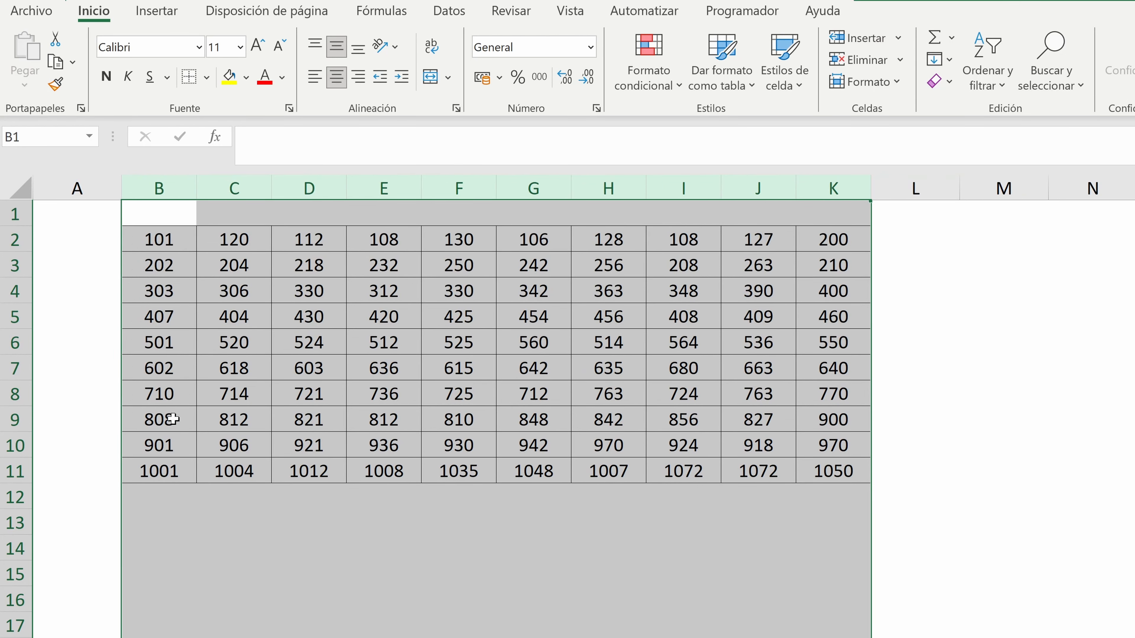
{"action": "left_click", "coordinate": [179, 229]}
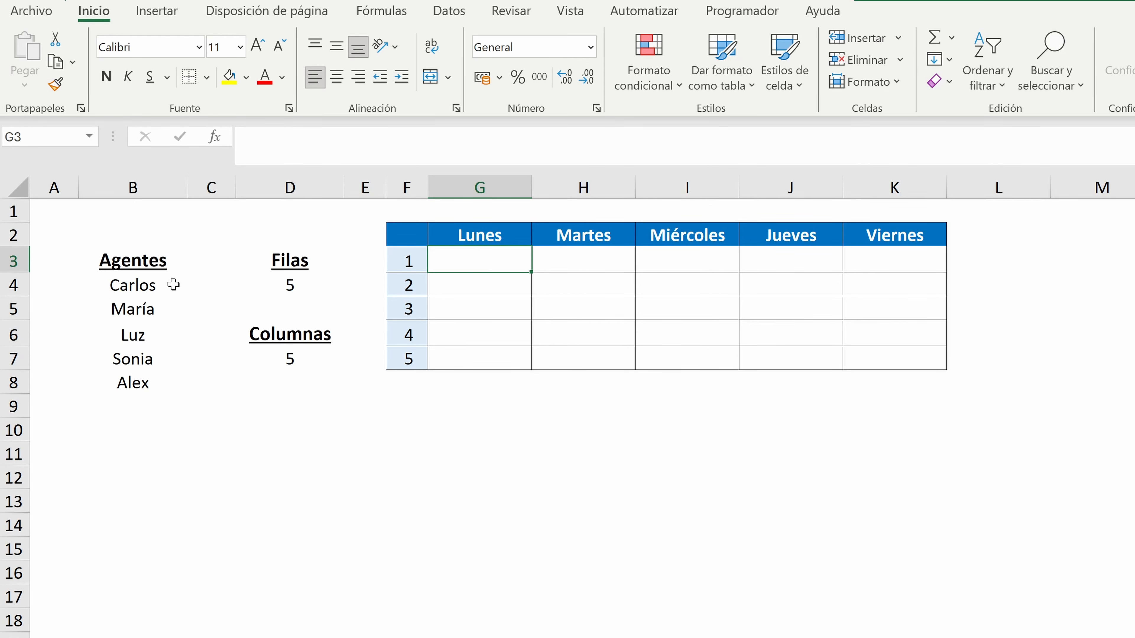
{"action": "left_click_drag", "start_coordinate": [135, 283], "coordinate": [130, 383]}
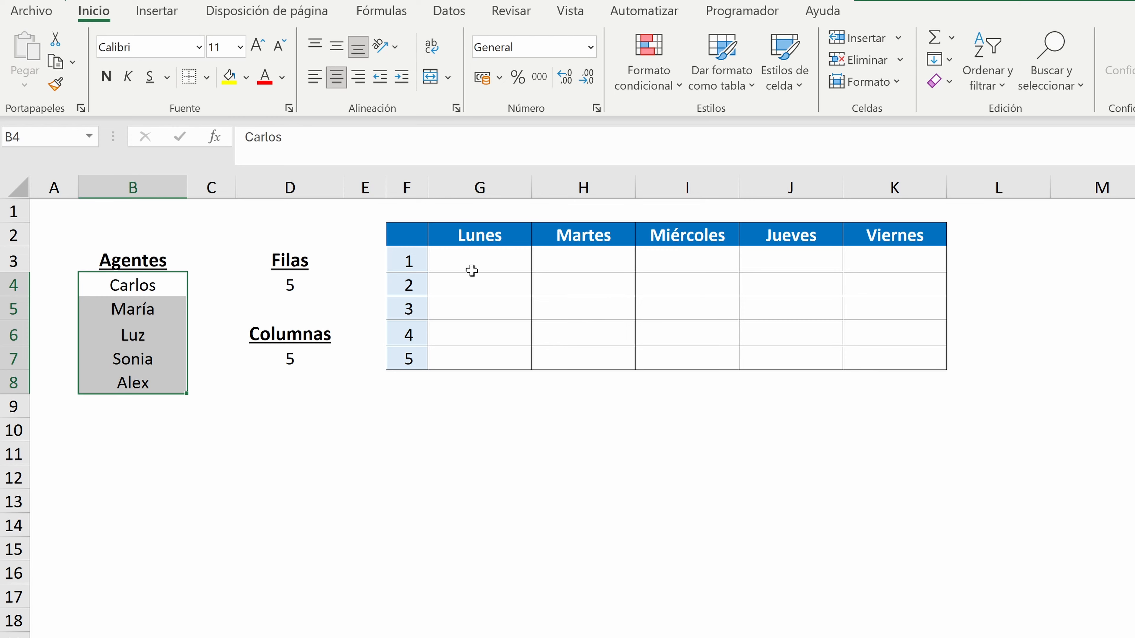
{"action": "left_click_drag", "start_coordinate": [471, 266], "coordinate": [915, 350]}
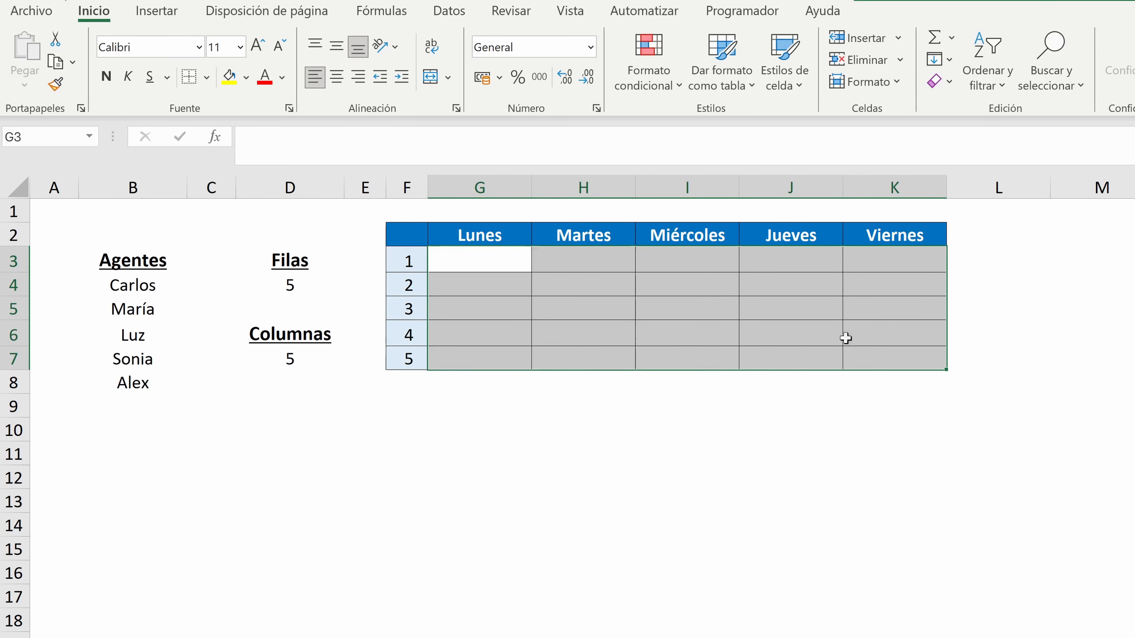
{"action": "left_click", "coordinate": [481, 264]}
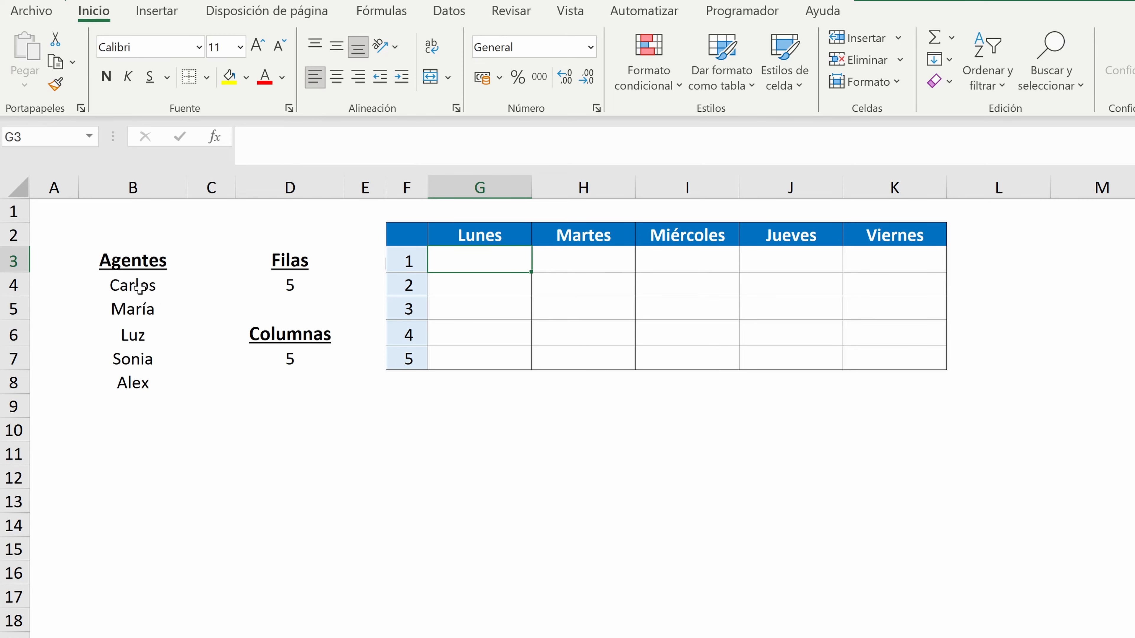
{"action": "left_click_drag", "start_coordinate": [147, 286], "coordinate": [140, 383]}
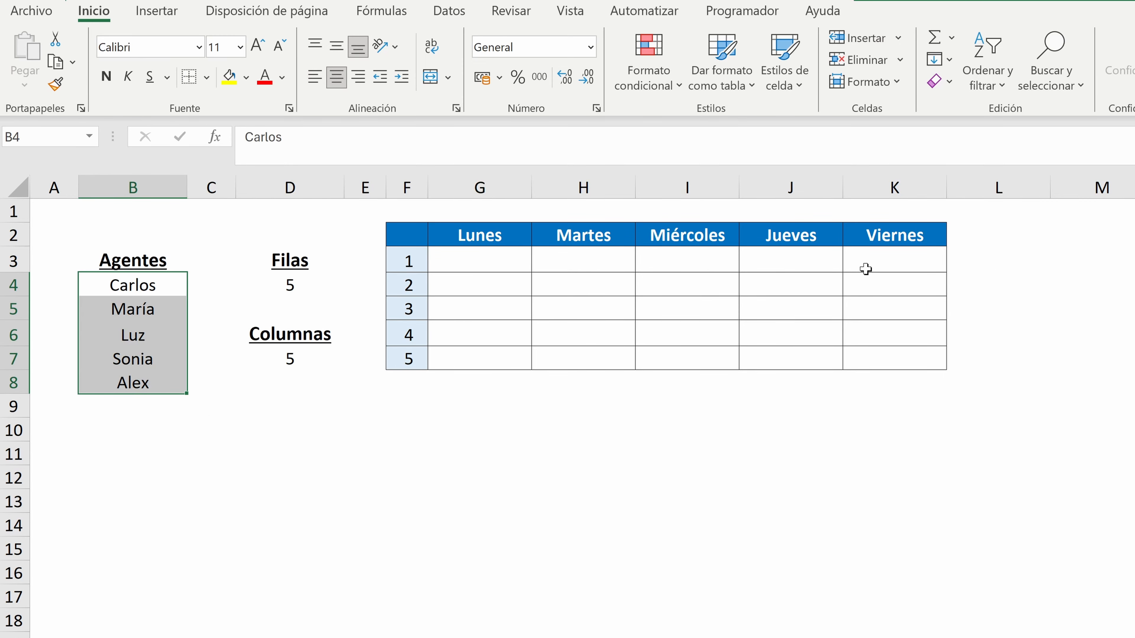
Begin an ARCHIVOMAKEARRAY formula in G3 that takes its rows from D4 and its columns from D7
{"action": "left_click", "coordinate": [472, 268]}
{"action": "type", "text": "+ar"}
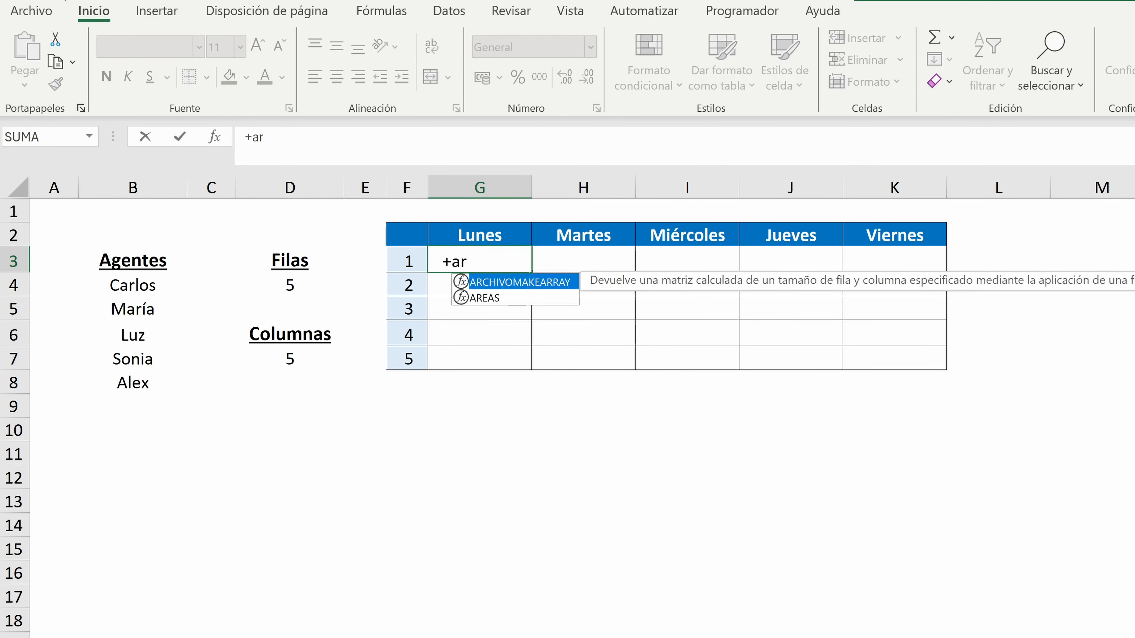
{"action": "double_click", "coordinate": [521, 284]}
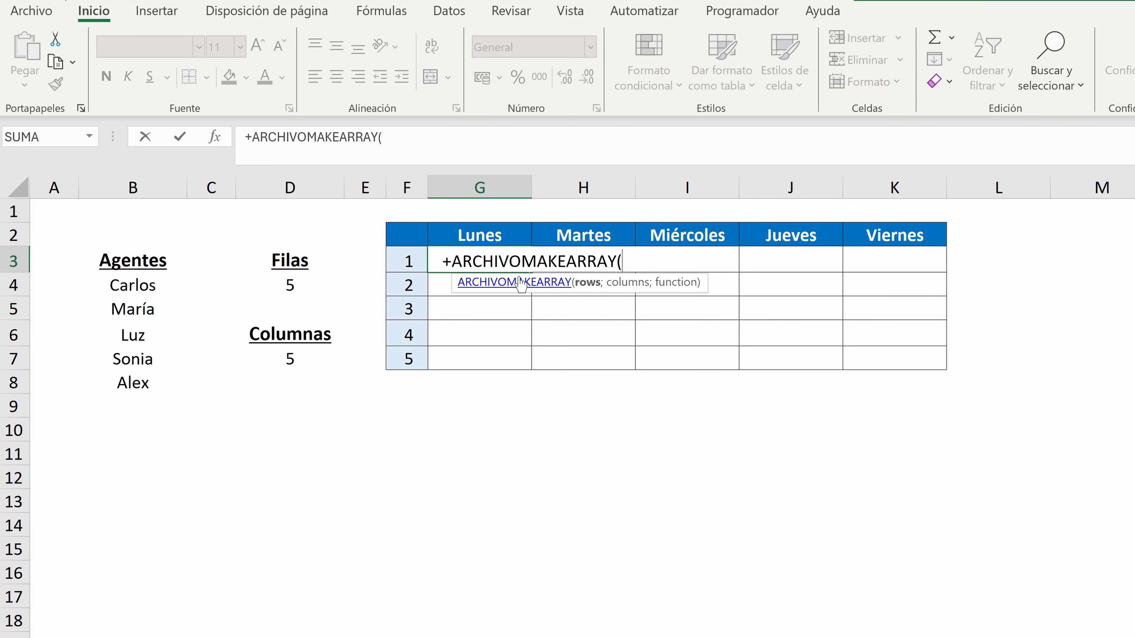
{"action": "left_click", "coordinate": [280, 291]}
{"action": "type", "text": ";"}
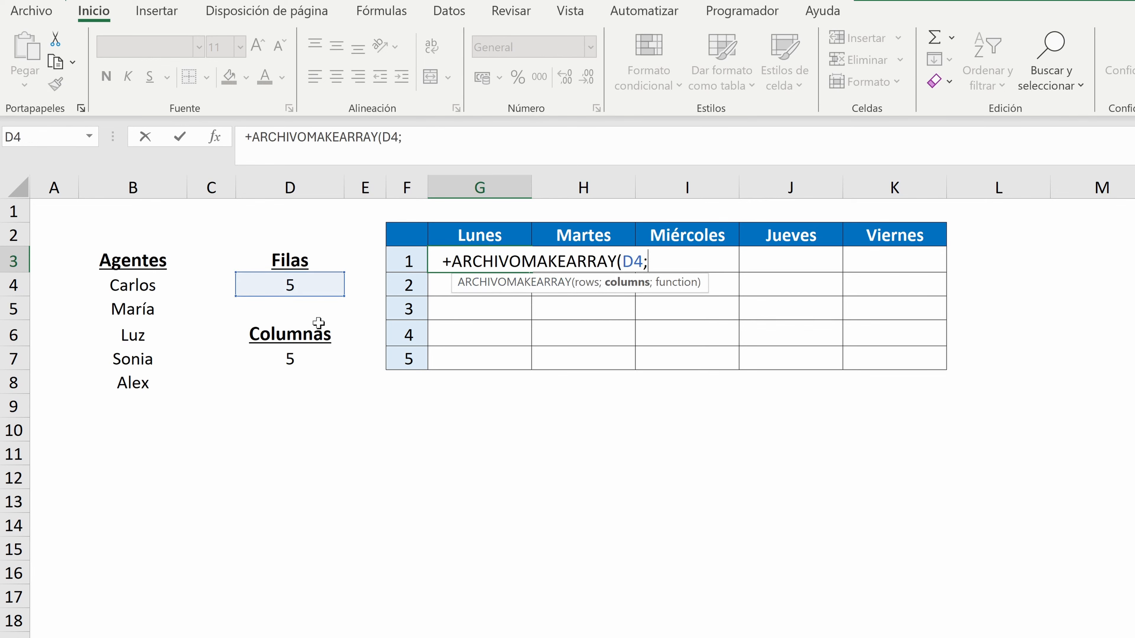
{"action": "left_click", "coordinate": [274, 362]}
Add a LAMBDA with parameters _Fila and _Col to the G3 formula, using INDICE over the agents in B4:B8
{"action": "type", "text": ";l"}
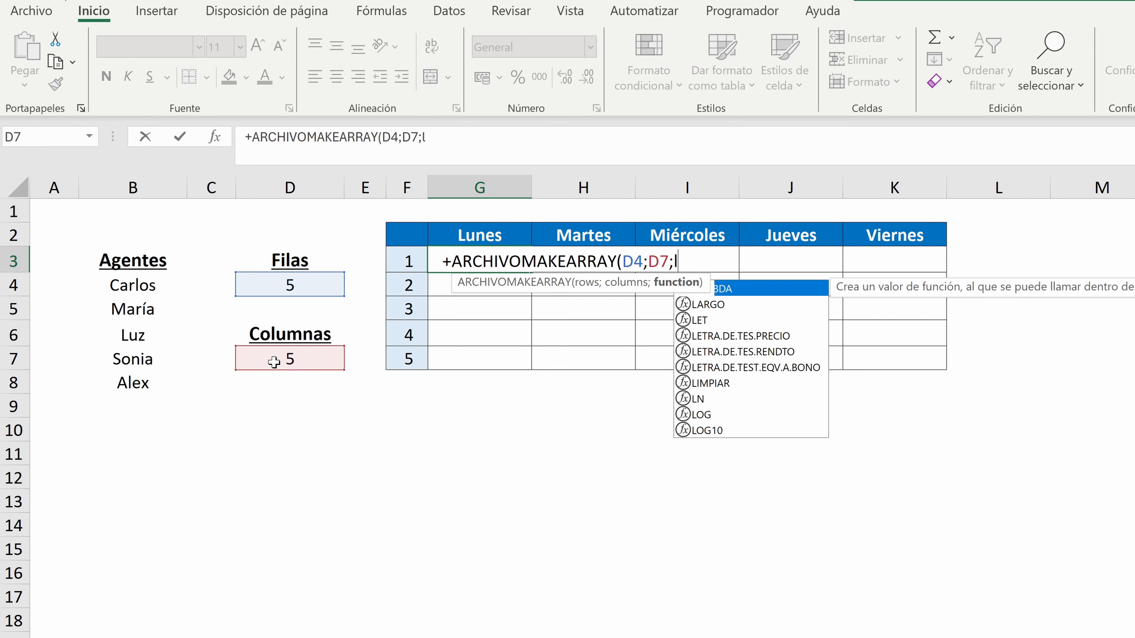
{"action": "type", "text": "ambda("}
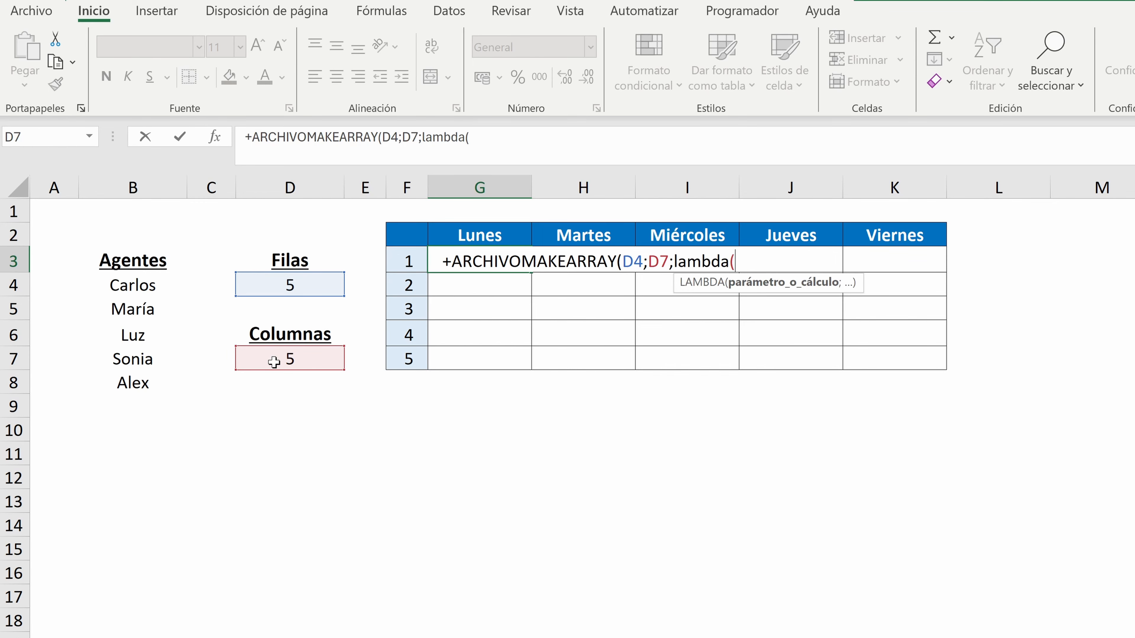
{"action": "type", "text": "_Fila;"}
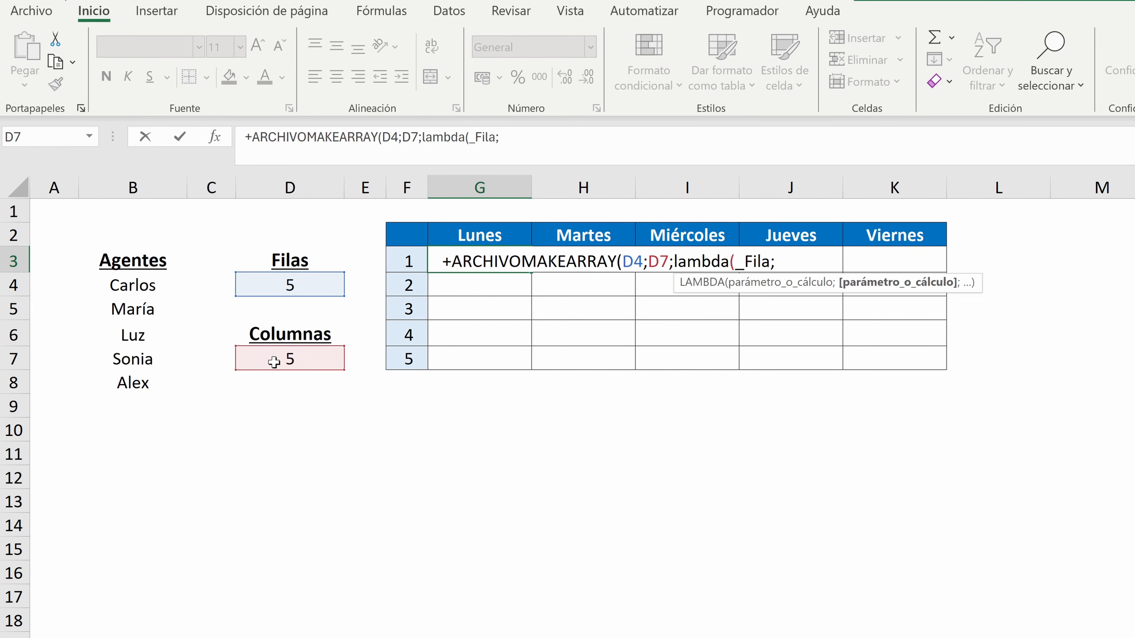
{"action": "type", "text": "_Col;"}
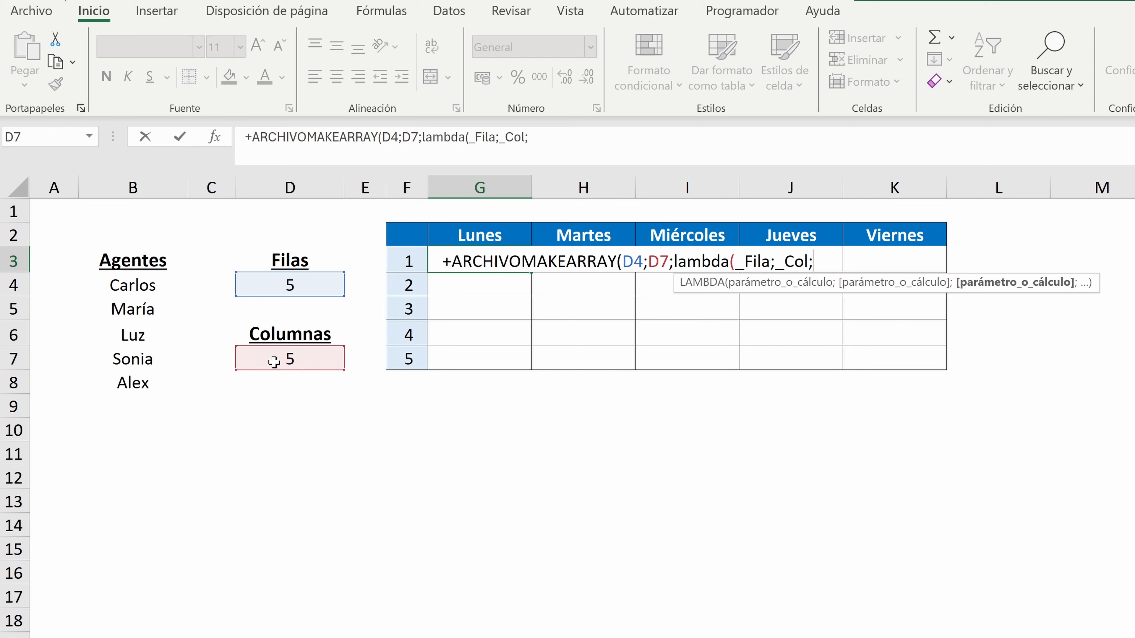
{"action": "type", "text": "indice("}
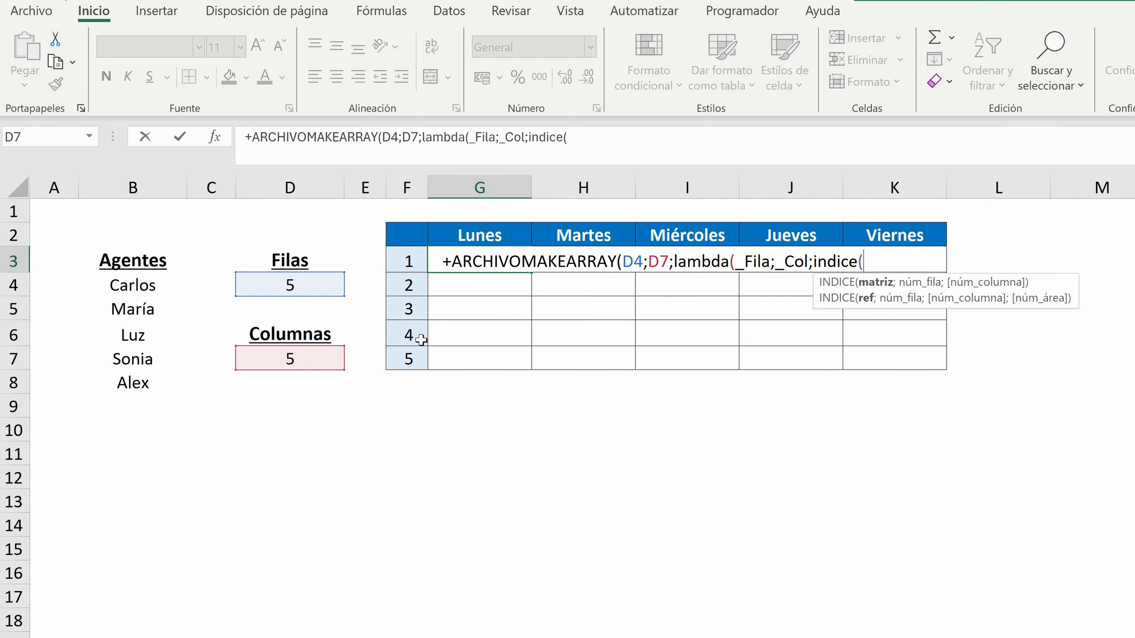
{"action": "left_click_drag", "start_coordinate": [149, 285], "coordinate": [136, 381]}
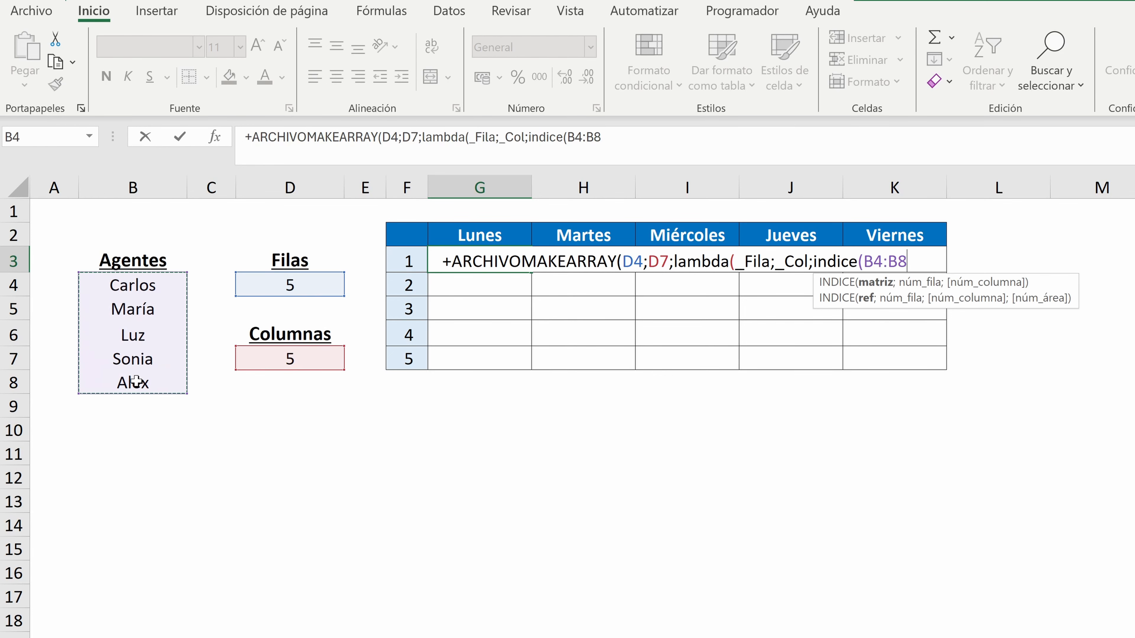
{"action": "type", "text": ";a"}
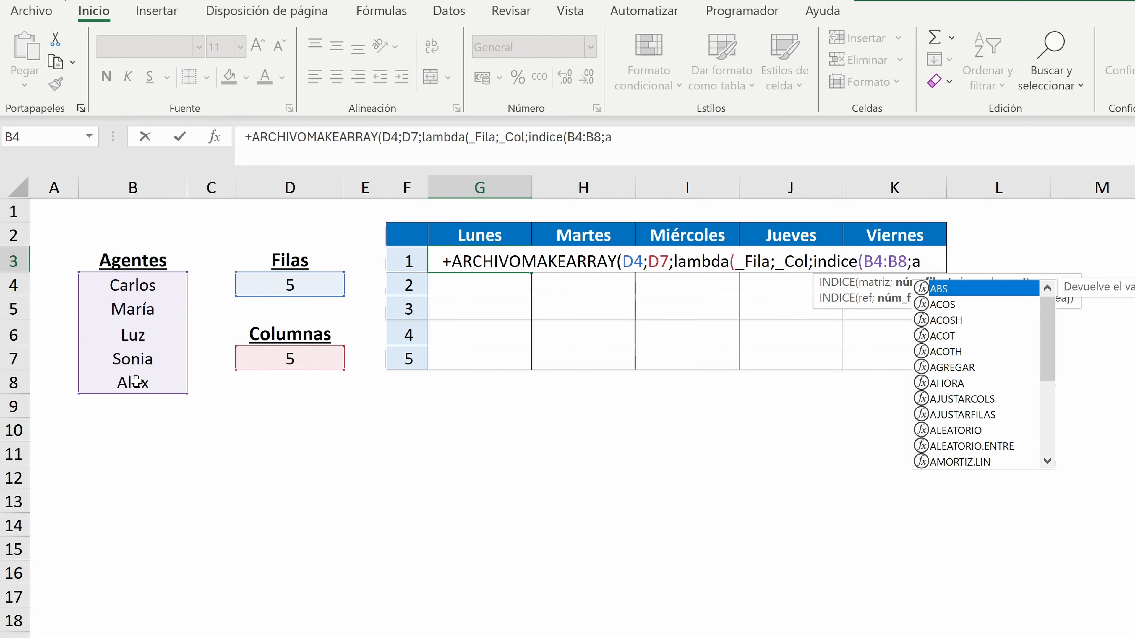
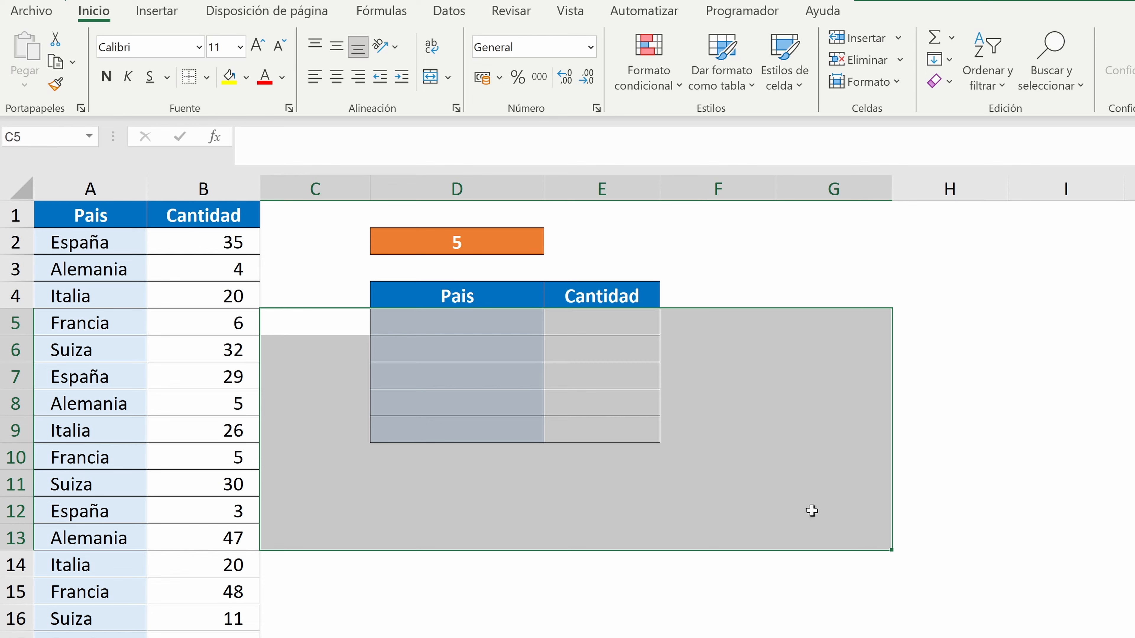
Enter a UNICOS formula in D5 that lists the distinct countries from A2:A51
{"action": "left_click", "coordinate": [465, 321]}
{"action": "type", "text": "+unicos"}
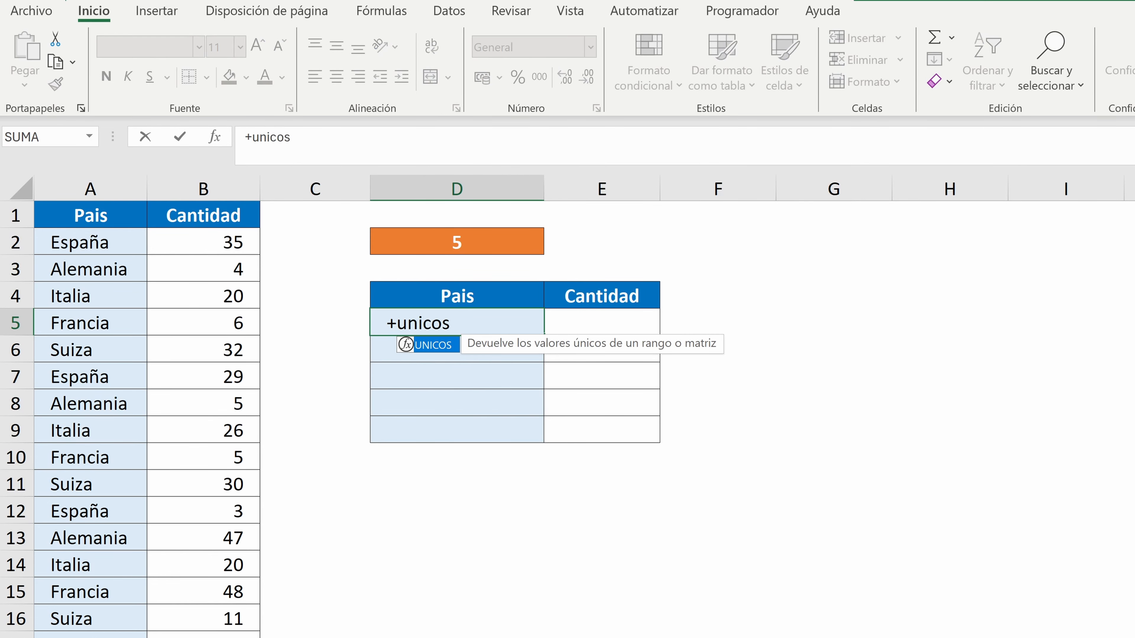
{"action": "type", "text": "("}
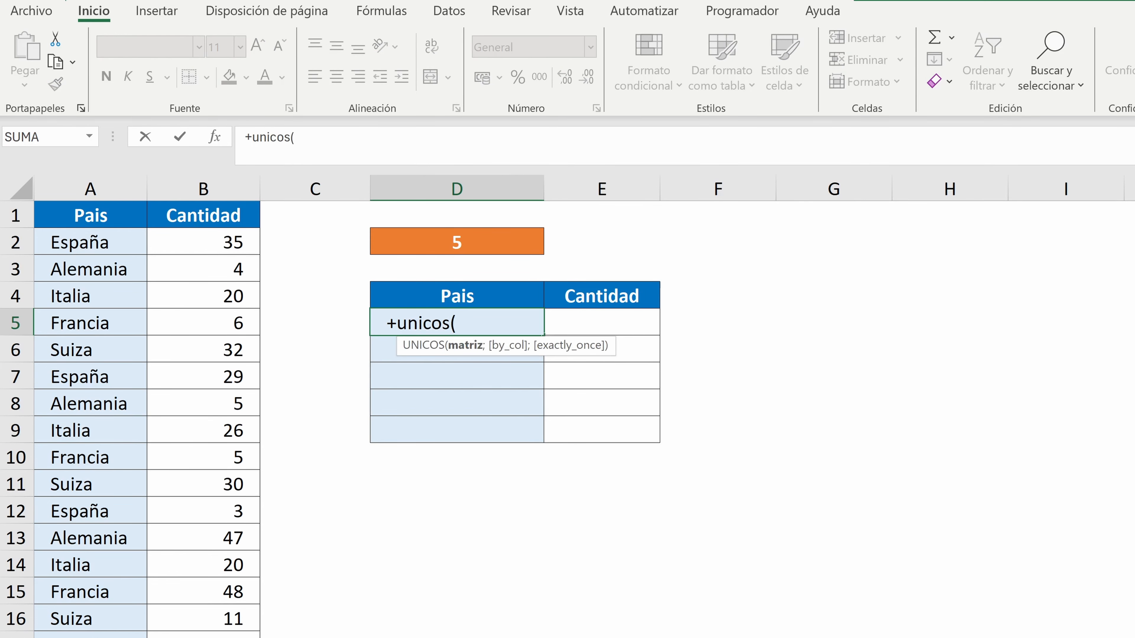
{"action": "left_click_drag", "start_coordinate": [67, 239], "coordinate": [75, 312]}
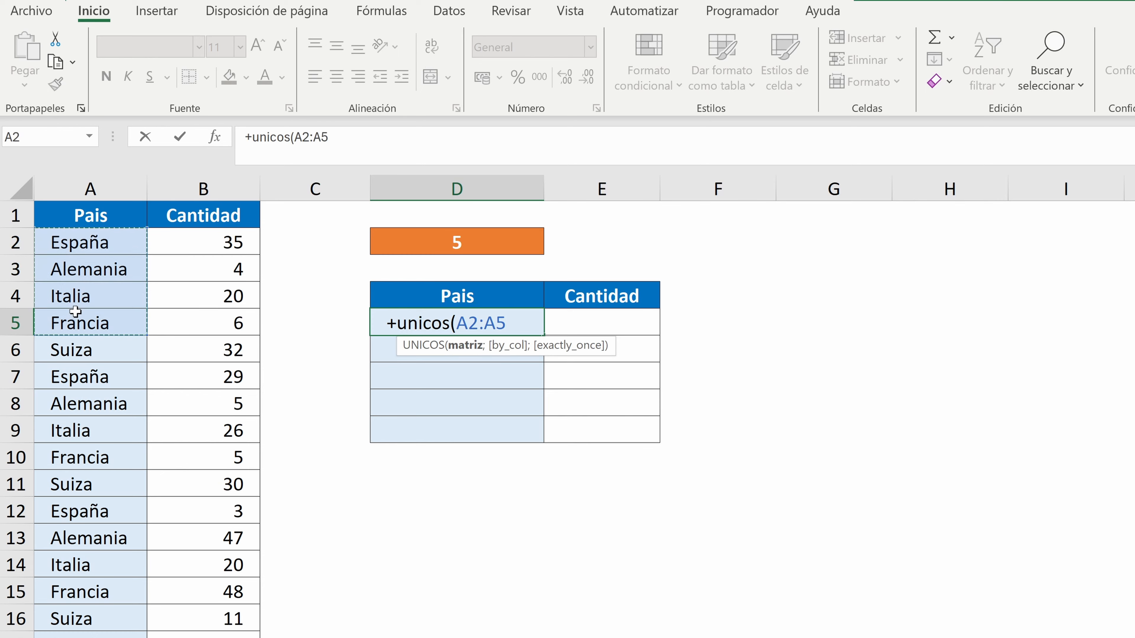
{"action": "key", "text": "ctrl+shift+Down"}
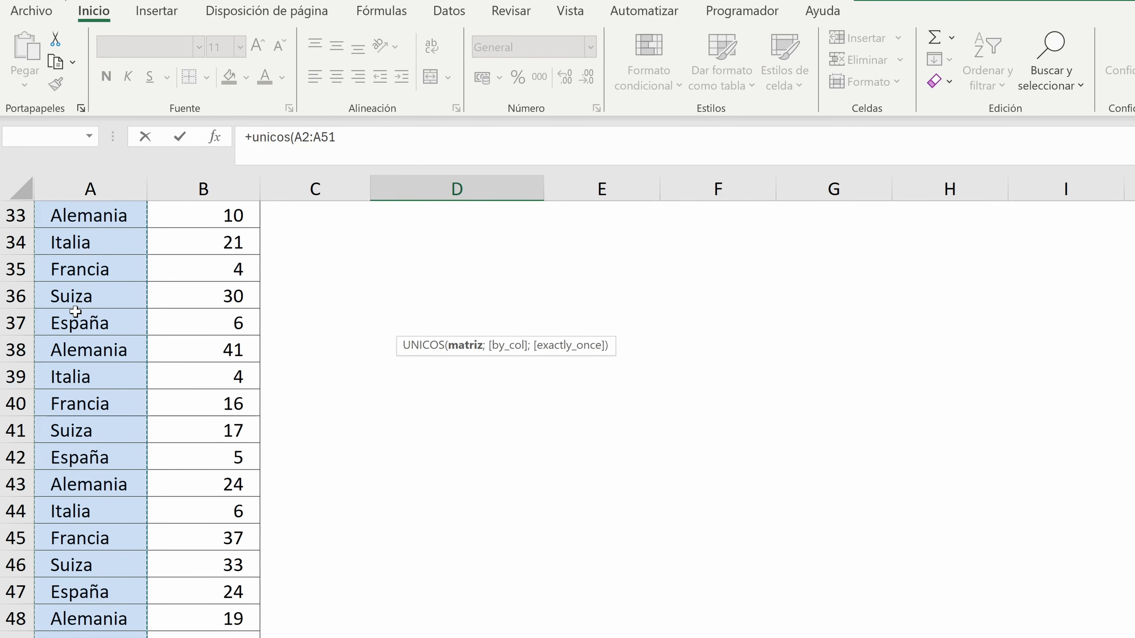
{"action": "scroll", "coordinate": [75, 312], "scroll_direction": "up", "scroll_amount": 10}
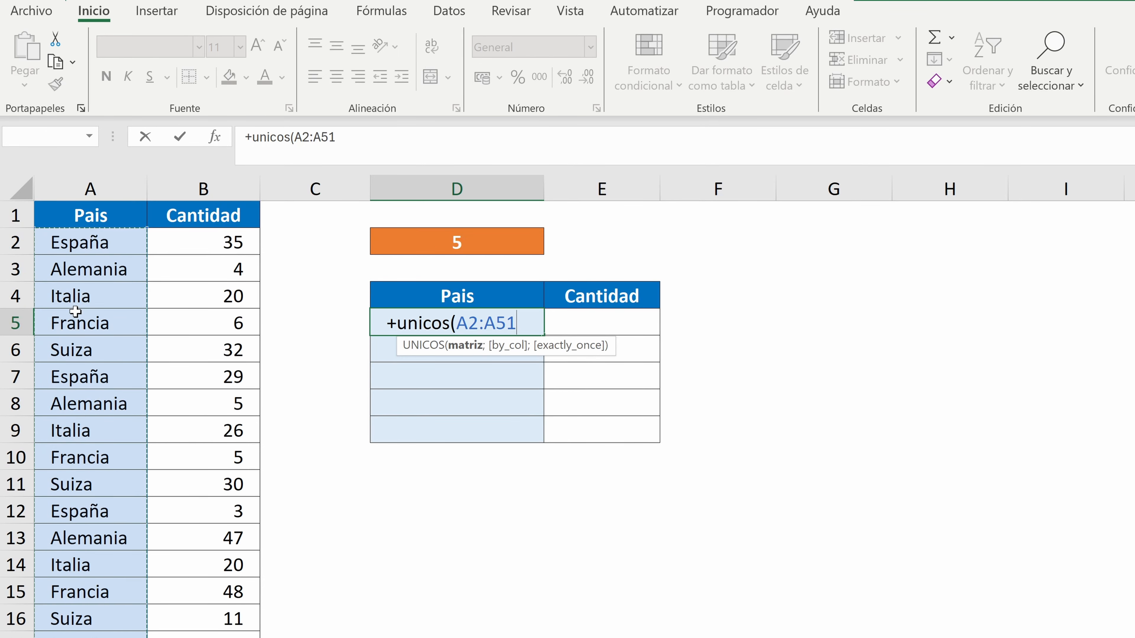
{"action": "type", "text": ")"}
{"action": "key", "text": "Return"}
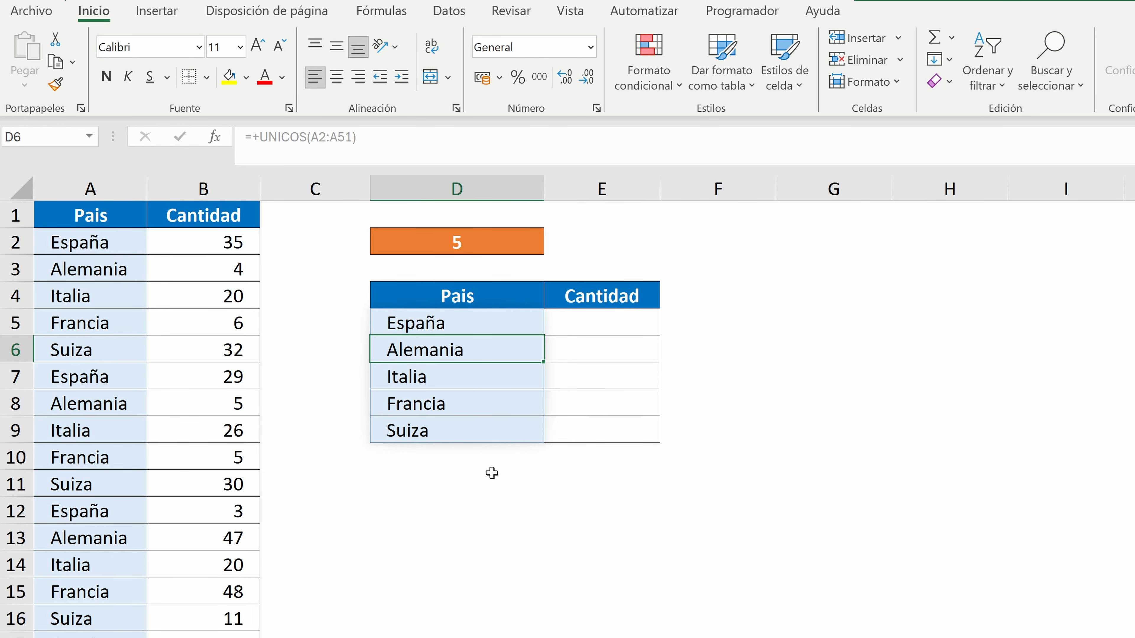
Enter a FILTRAR formula in E5 that returns the column B quantities where column A equals D5
{"action": "left_click", "coordinate": [598, 328]}
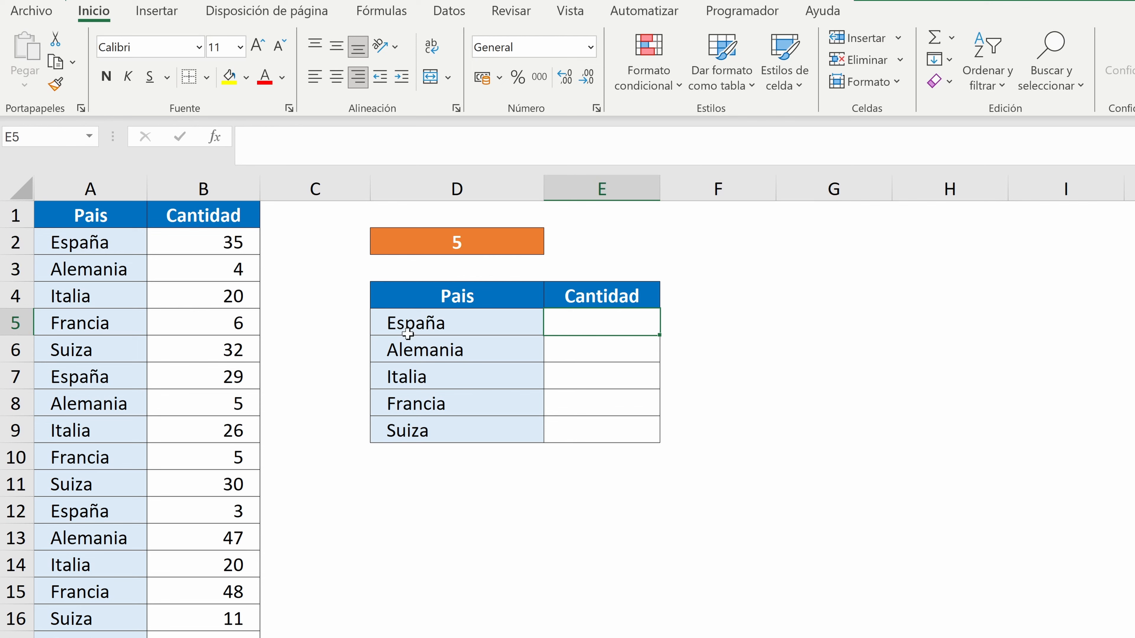
{"action": "type", "text": "+"}
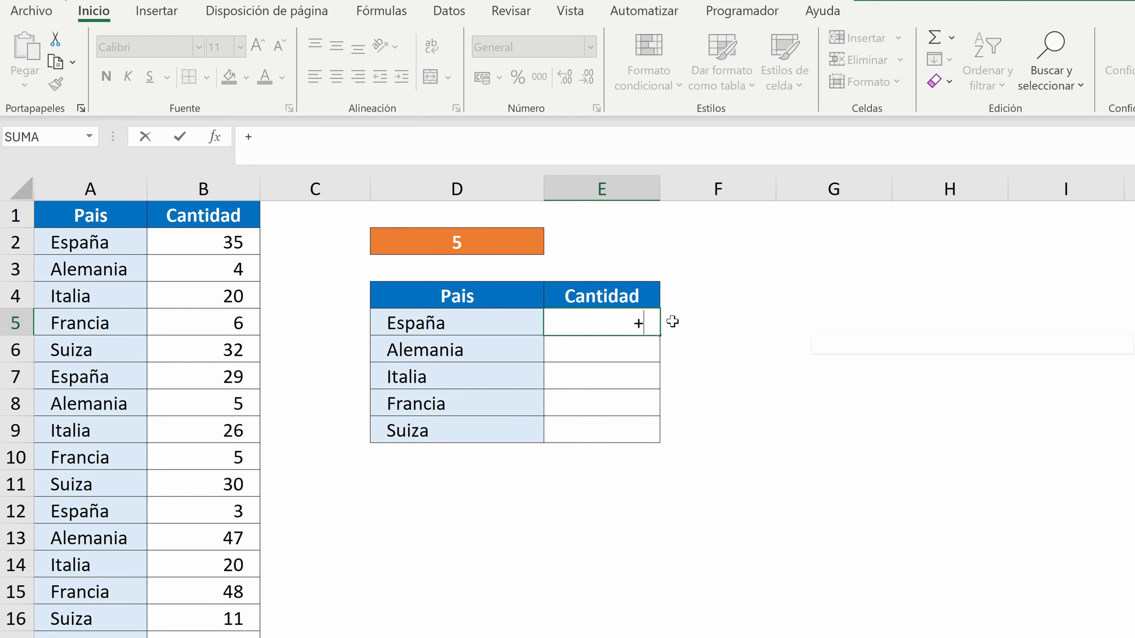
{"action": "type", "text": "filtrar("}
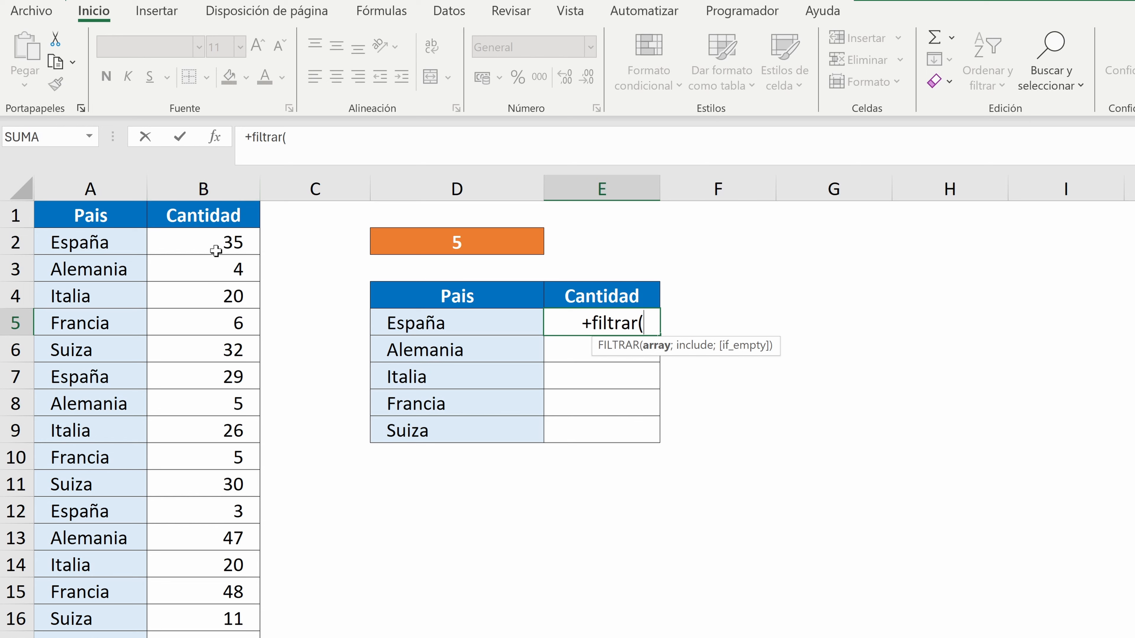
{"action": "left_click", "coordinate": [222, 181]}
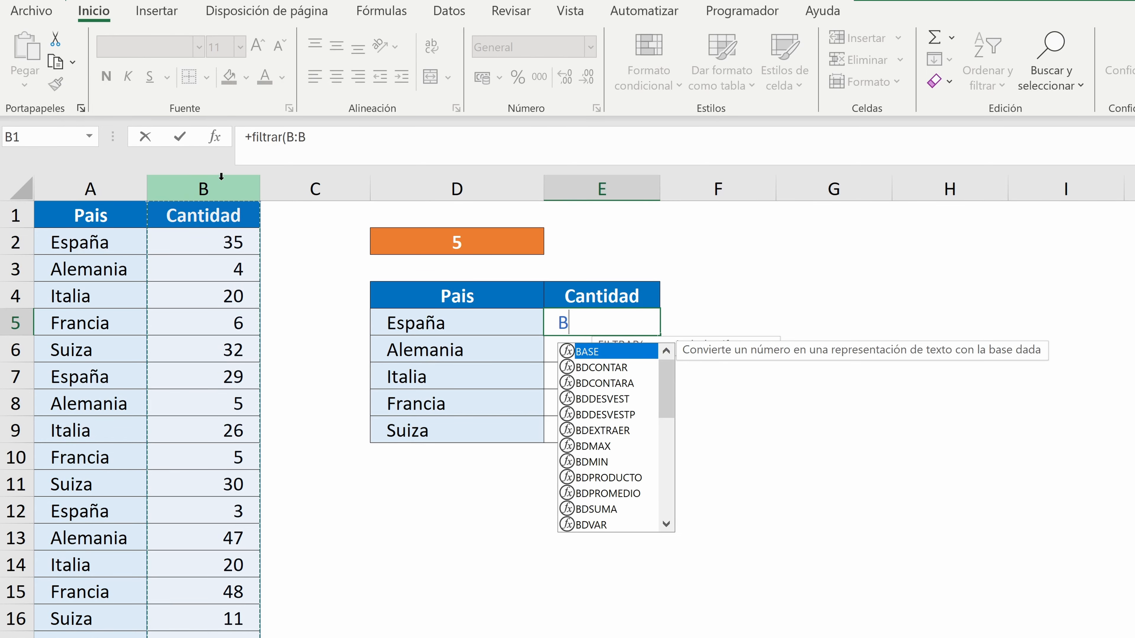
{"action": "type", "text": ";"}
{"action": "left_click", "coordinate": [89, 179]}
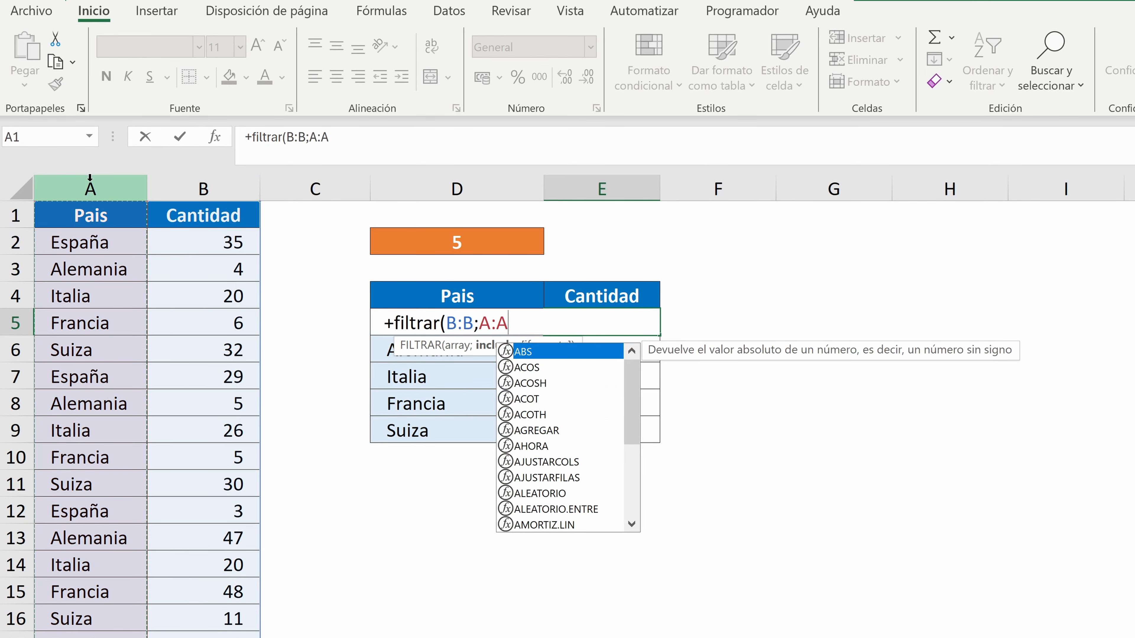
{"action": "type", "text": ";"}
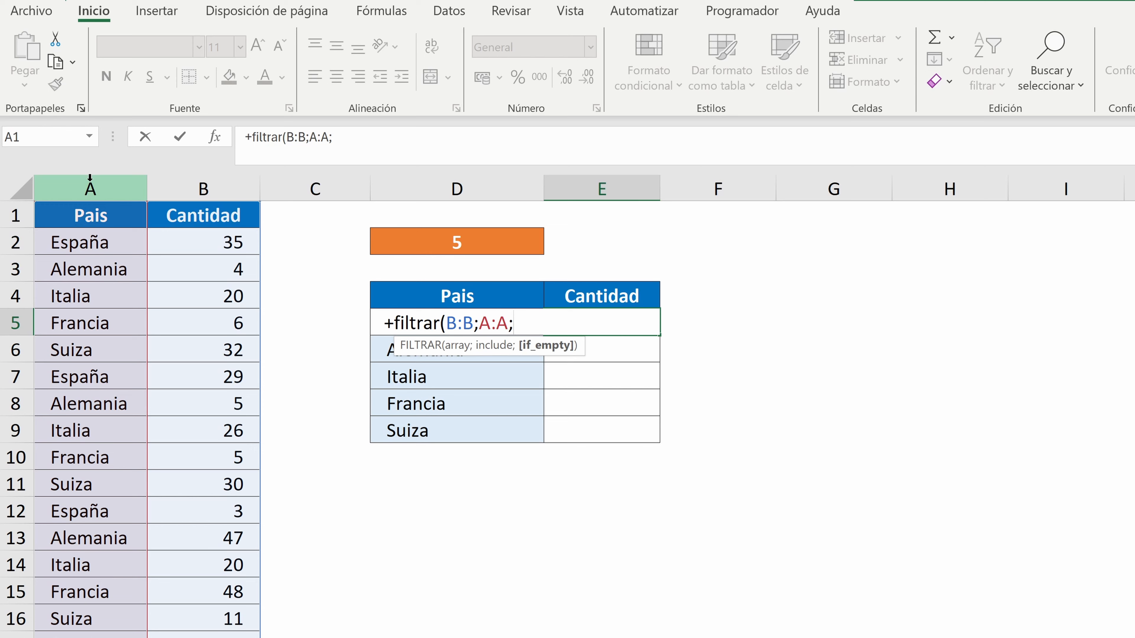
{"action": "key", "text": "BackSpace"}
{"action": "type", "text": "="}
{"action": "key", "text": "Left"}
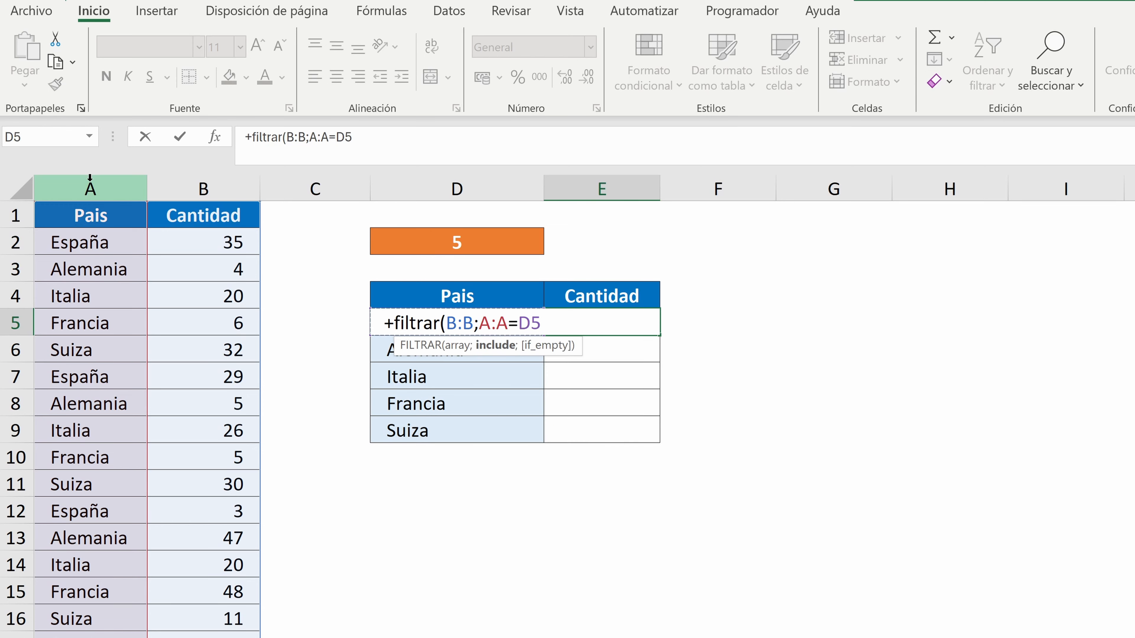
{"action": "type", "text": ")"}
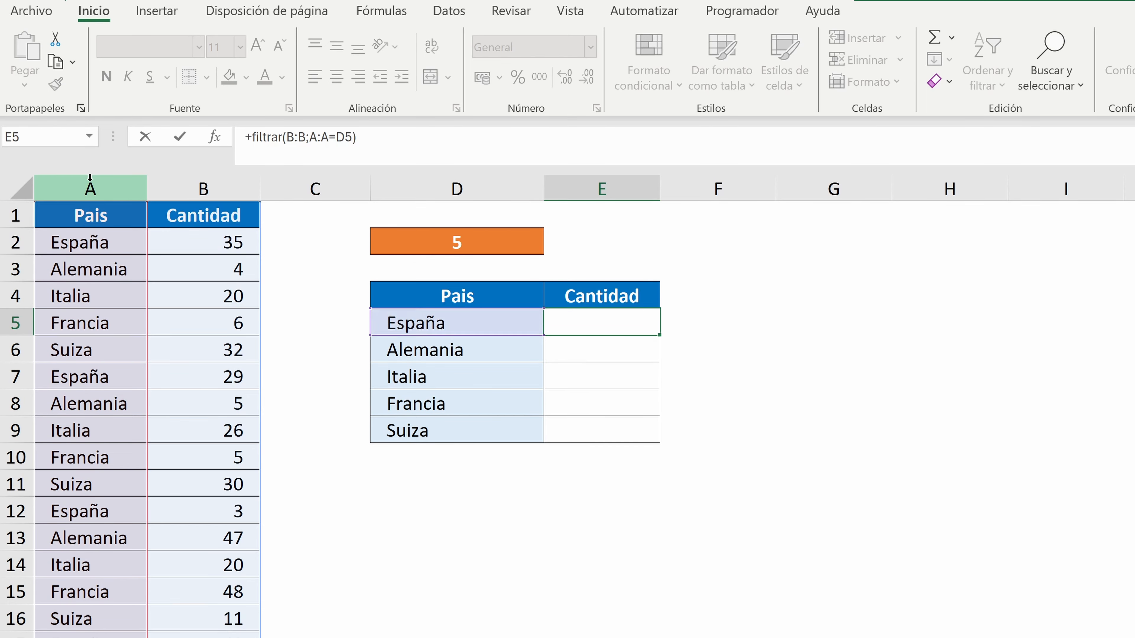
{"action": "key", "text": "Return"}
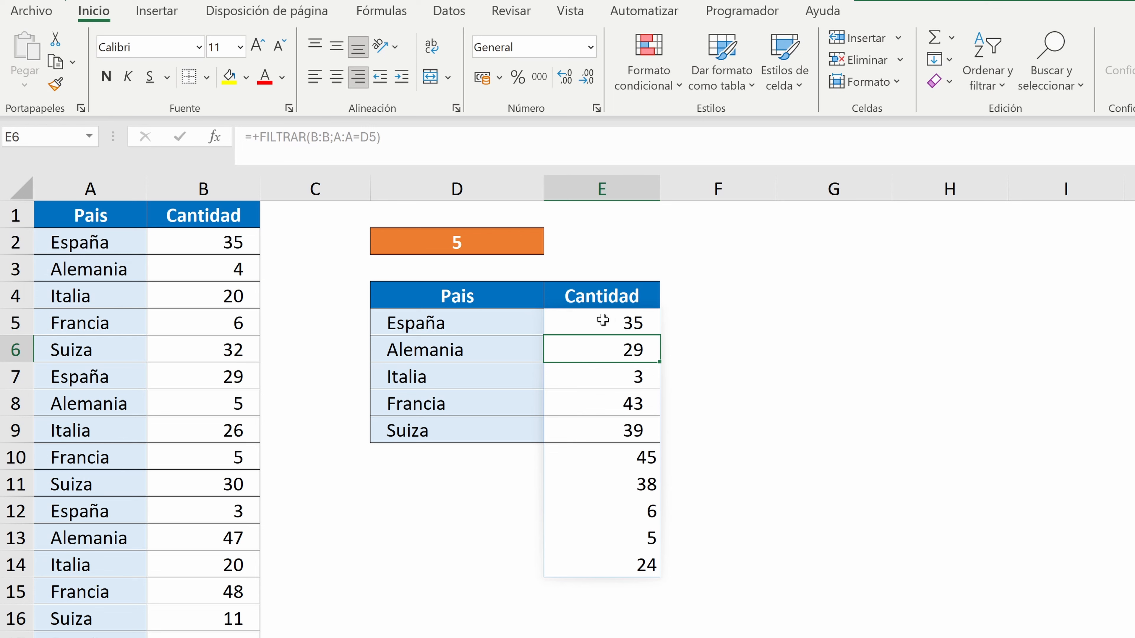
Copy the cell formatting of D9:E9 onto the rows D10:E14
{"action": "left_click_drag", "start_coordinate": [471, 424], "coordinate": [602, 423]}
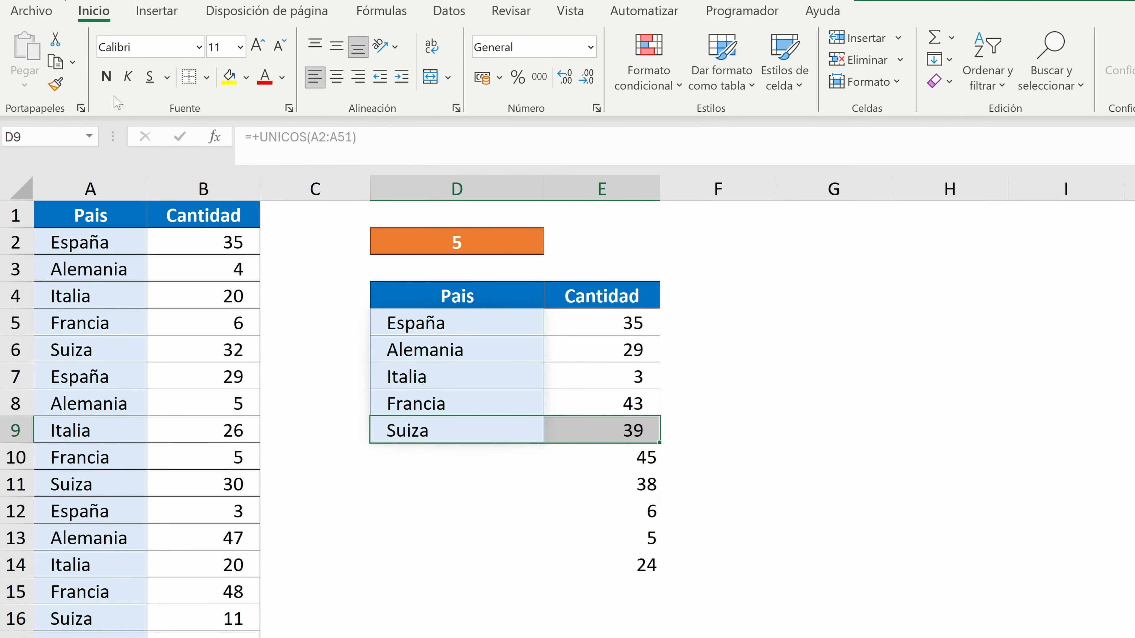
{"action": "left_click", "coordinate": [55, 84]}
{"action": "left_click_drag", "start_coordinate": [464, 468], "coordinate": [616, 569]}
Wrap the E5 FILTRAR formula in K.ESIMO.MAYOR with a k value of 1
{"action": "left_click", "coordinate": [601, 324]}
{"action": "left_click", "coordinate": [252, 137]}
{"action": "type", "text": "k.eFILTRAR(B:B;A:A=D5"}
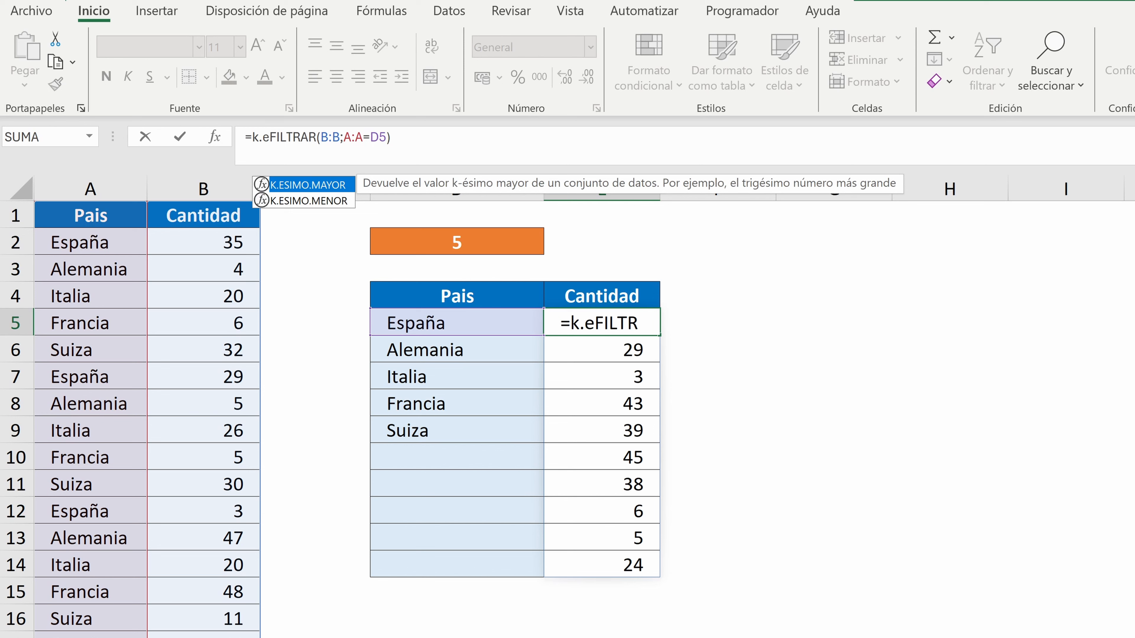
{"action": "key", "text": "BackSpace"}
{"action": "type", "text": "esimo"}
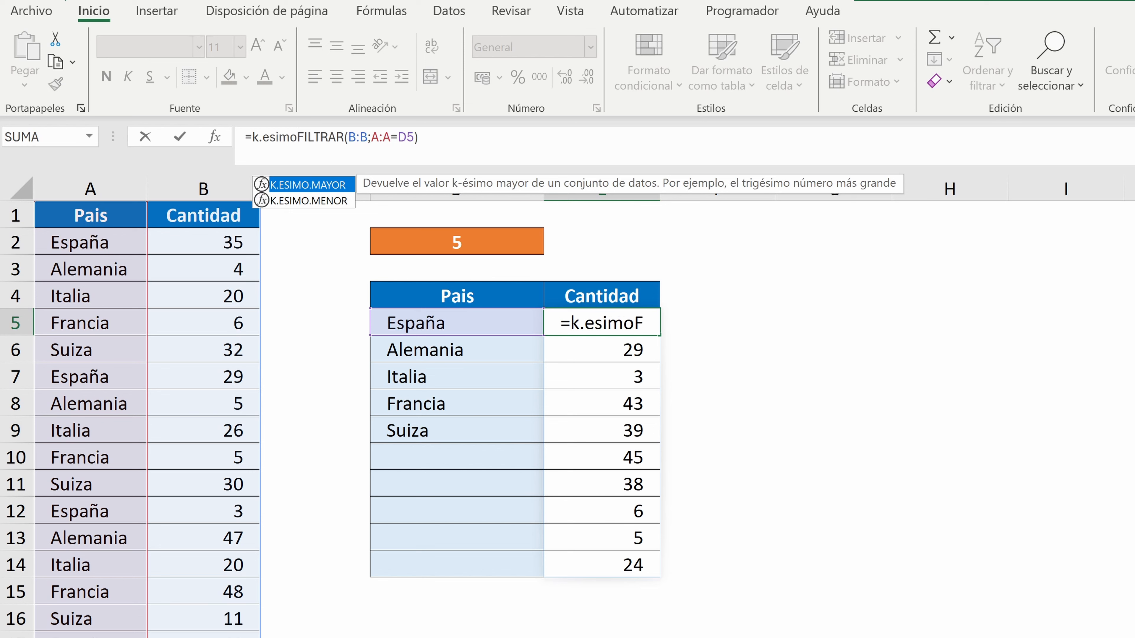
{"action": "double_click", "coordinate": [309, 185]}
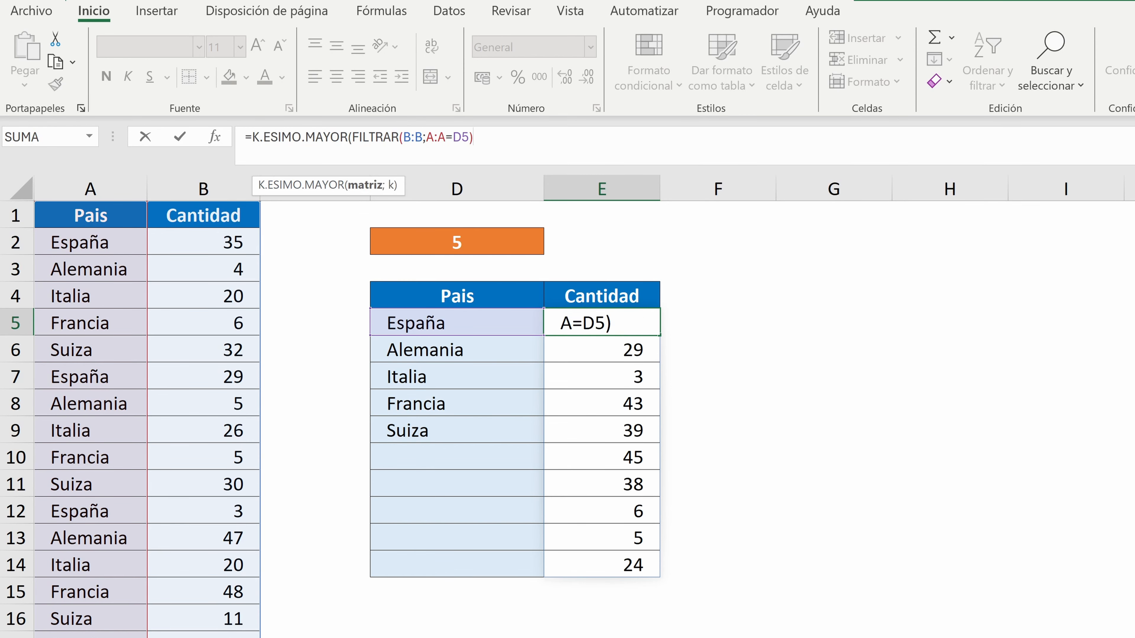
{"action": "type", "text": ";1"}
{"action": "key", "text": "Return"}
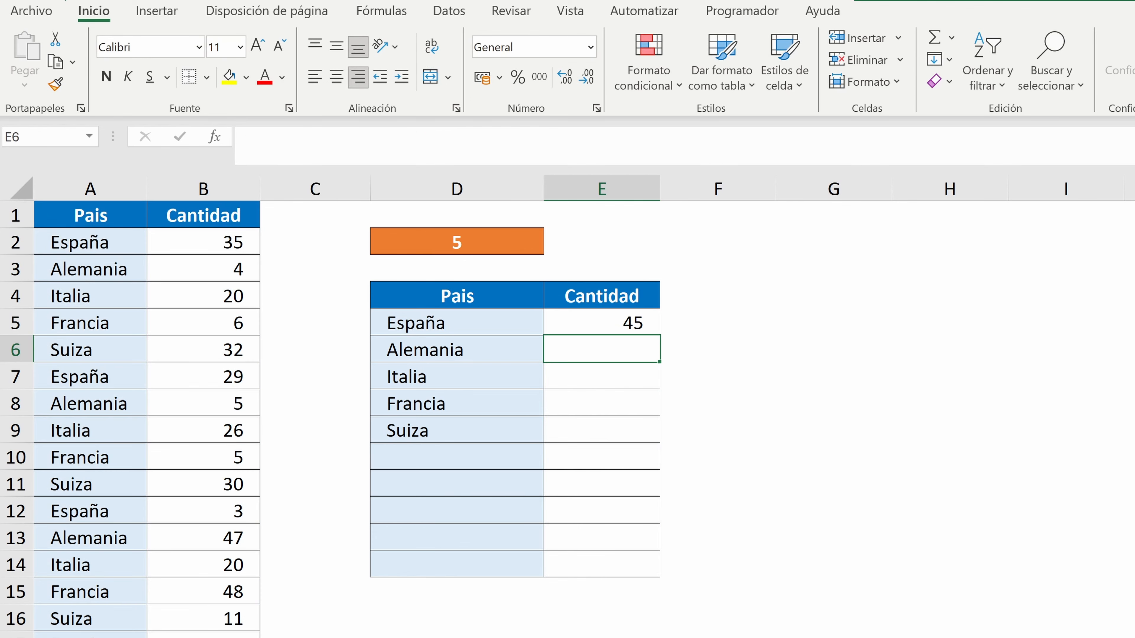
Fill the E5 formula down to E9 and clear the copies from E6:E9
{"action": "left_click", "coordinate": [614, 324]}
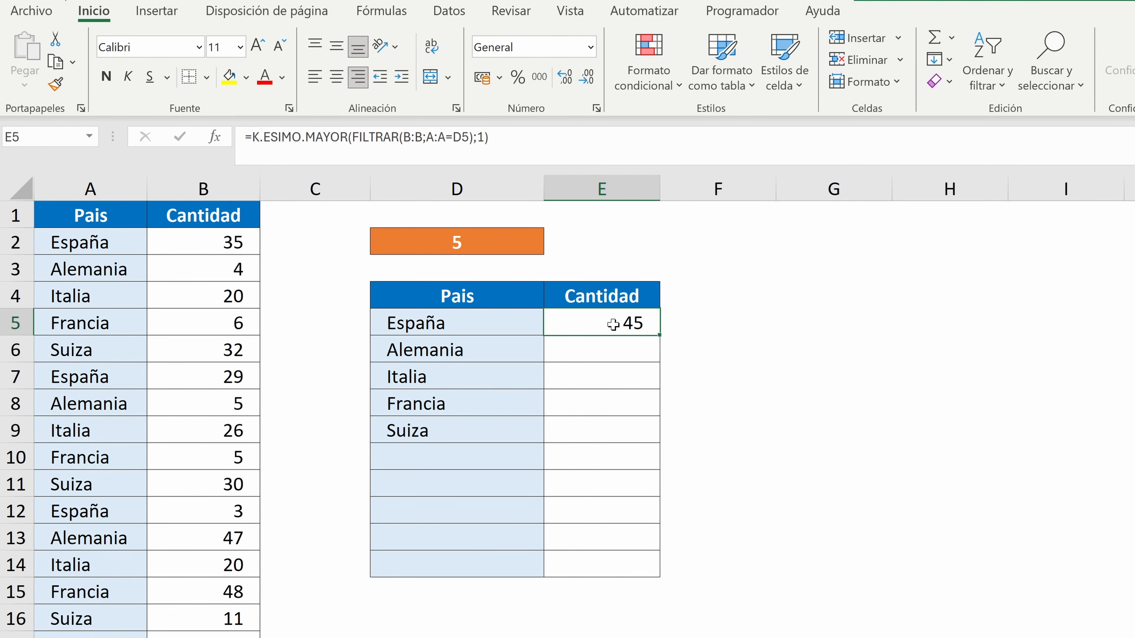
{"action": "left_click_drag", "start_coordinate": [660, 334], "coordinate": [656, 442]}
{"action": "left_click", "coordinate": [589, 325]}
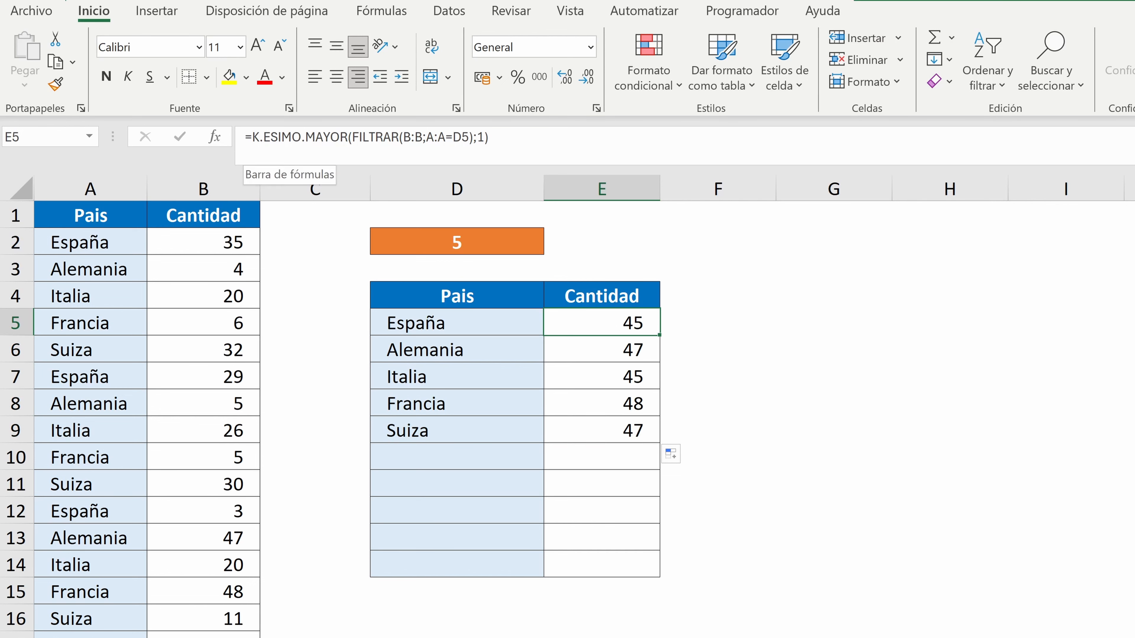
{"action": "left_click_drag", "start_coordinate": [621, 350], "coordinate": [630, 430]}
{"action": "key", "text": "Delete"}
{"action": "left_click", "coordinate": [625, 322]}
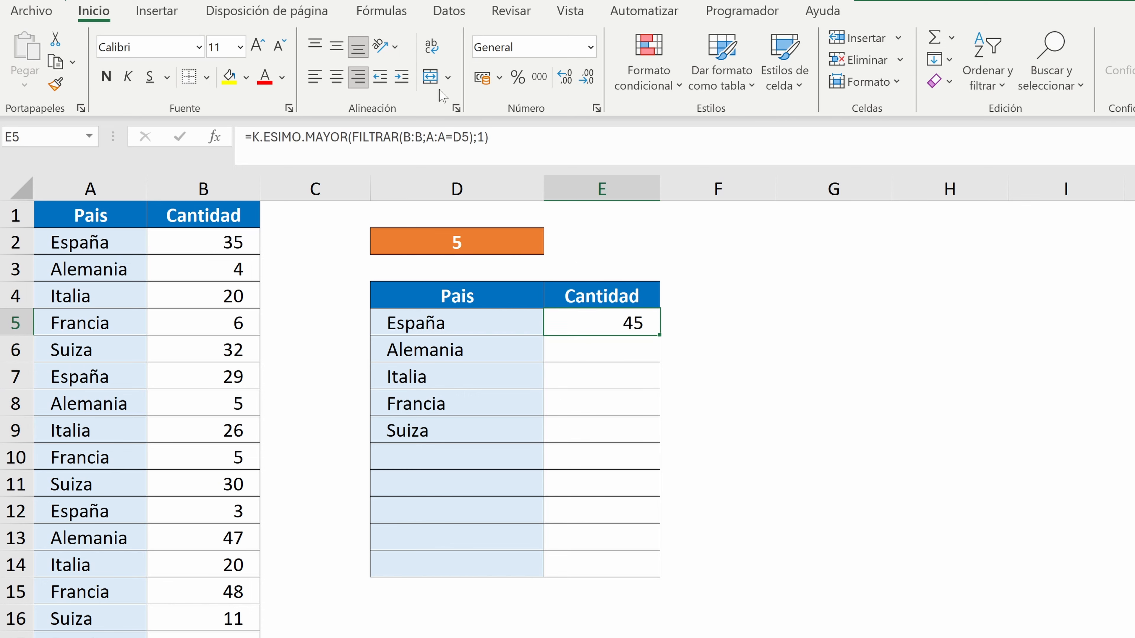
Replace the k argument of K.ESIMO.MAYOR in E5 with SECUENCIA(D2)
{"action": "double_click", "coordinate": [481, 137]}
{"action": "type", "text": "s"}
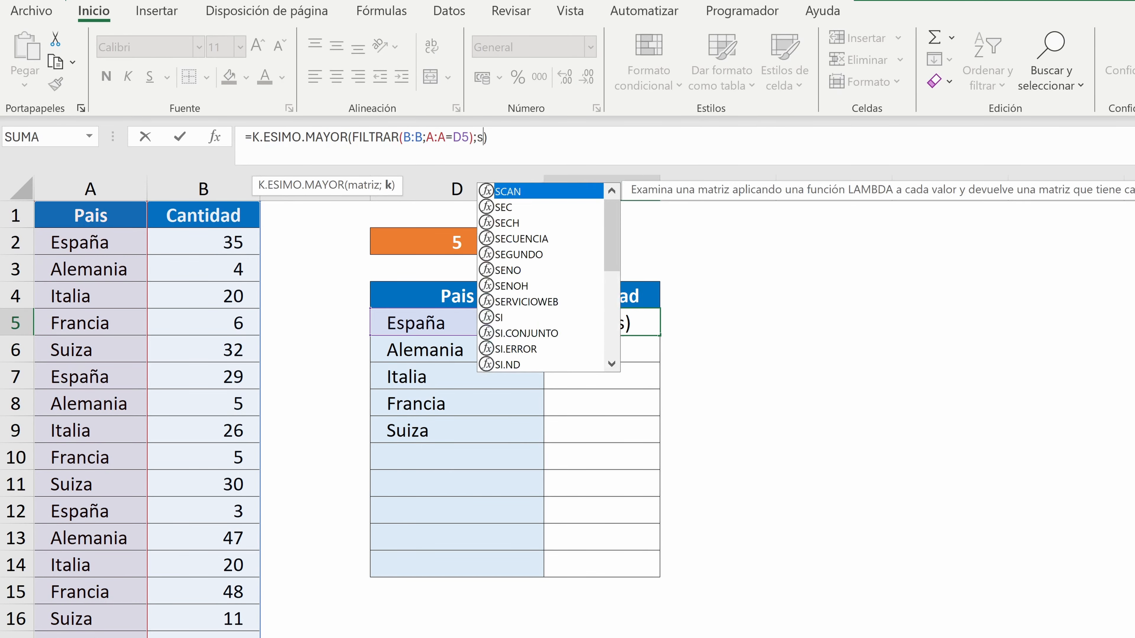
{"action": "type", "text": "ecuencia("}
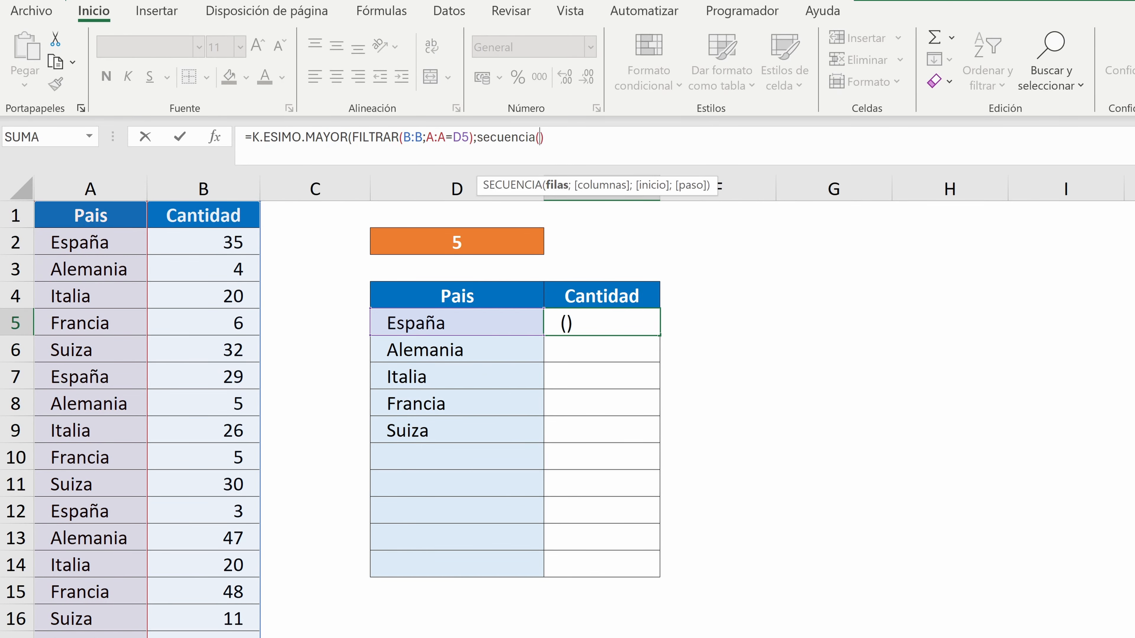
{"action": "left_click", "coordinate": [465, 240]}
{"action": "key", "text": "Return"}
Set D2 to 3 and clear the formulas and results from D5:E9
{"action": "left_click", "coordinate": [465, 239]}
{"action": "type", "text": "3"}
{"action": "key", "text": "Return"}
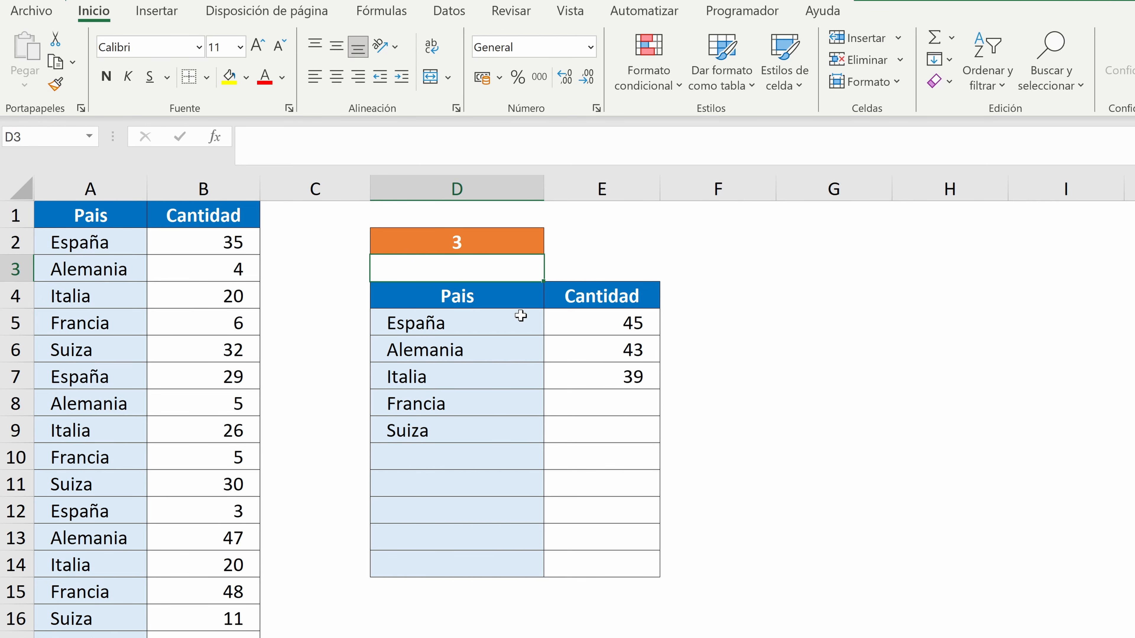
{"action": "left_click_drag", "start_coordinate": [521, 316], "coordinate": [665, 433]}
{"action": "key", "text": "Delete"}
Enter a LET formula in D5 that defines Paises as UNICOS(A2:A51) and returns Paises
{"action": "left_click", "coordinate": [456, 322]}
{"action": "type", "text": "+let("}
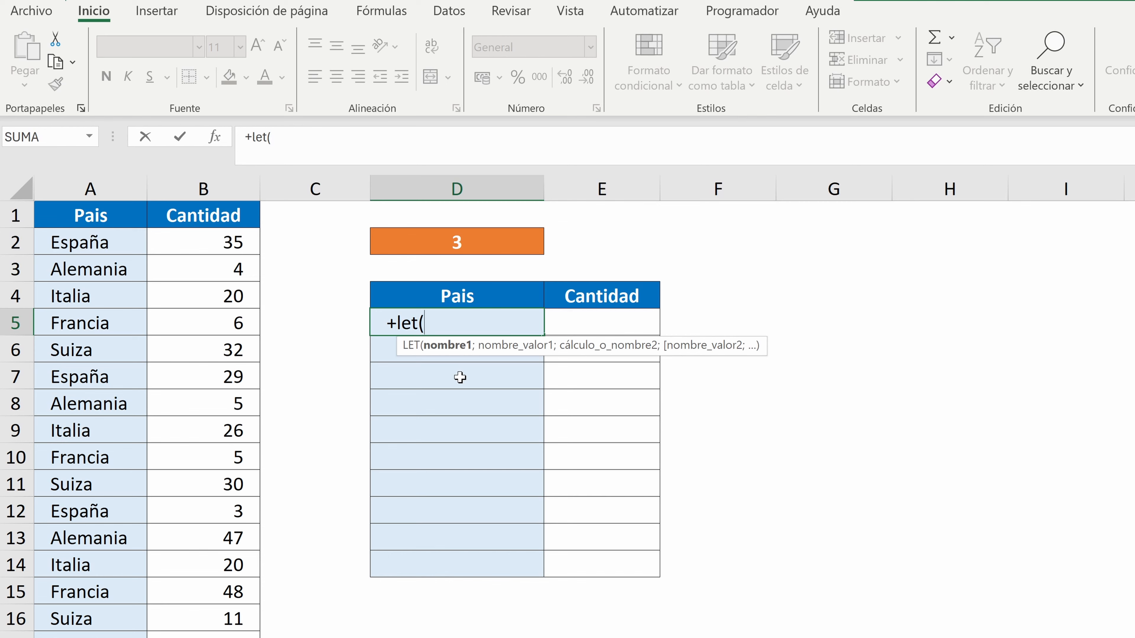
{"action": "type", "text": "Paises"}
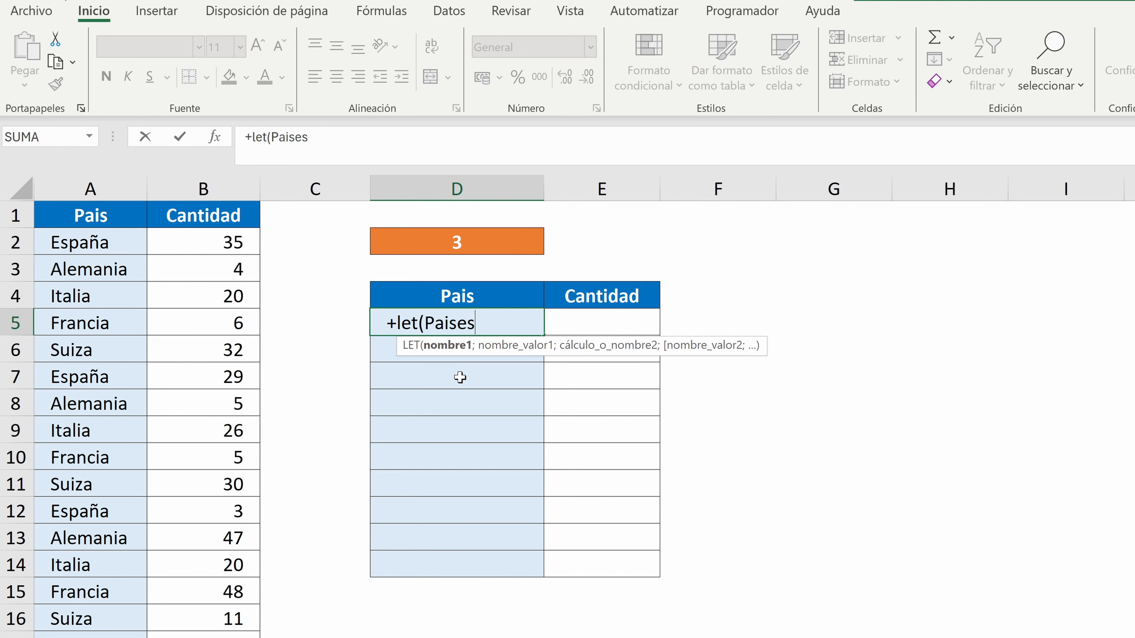
{"action": "type", "text": ";unicos("}
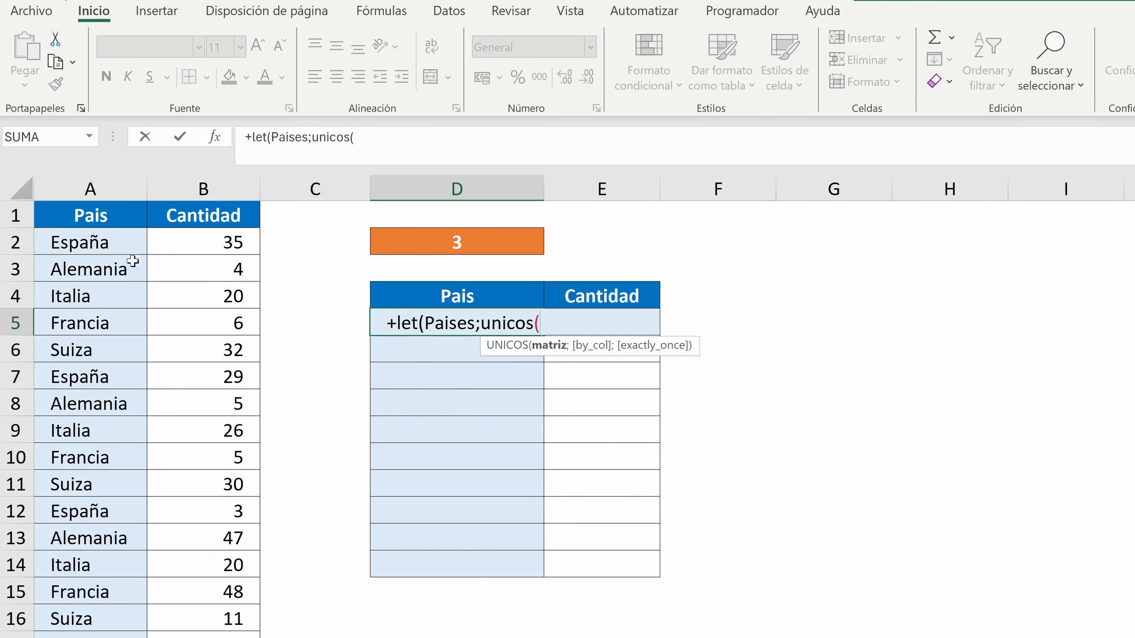
{"action": "left_click_drag", "start_coordinate": [112, 243], "coordinate": [61, 322]}
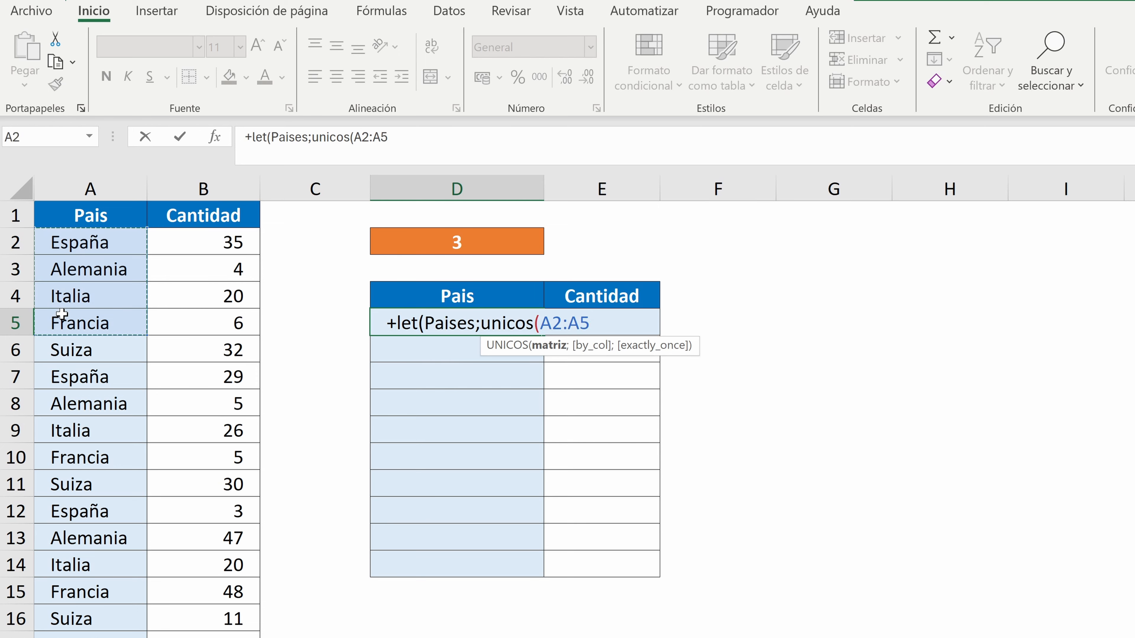
{"action": "key", "text": "ctrl+shift+Down"}
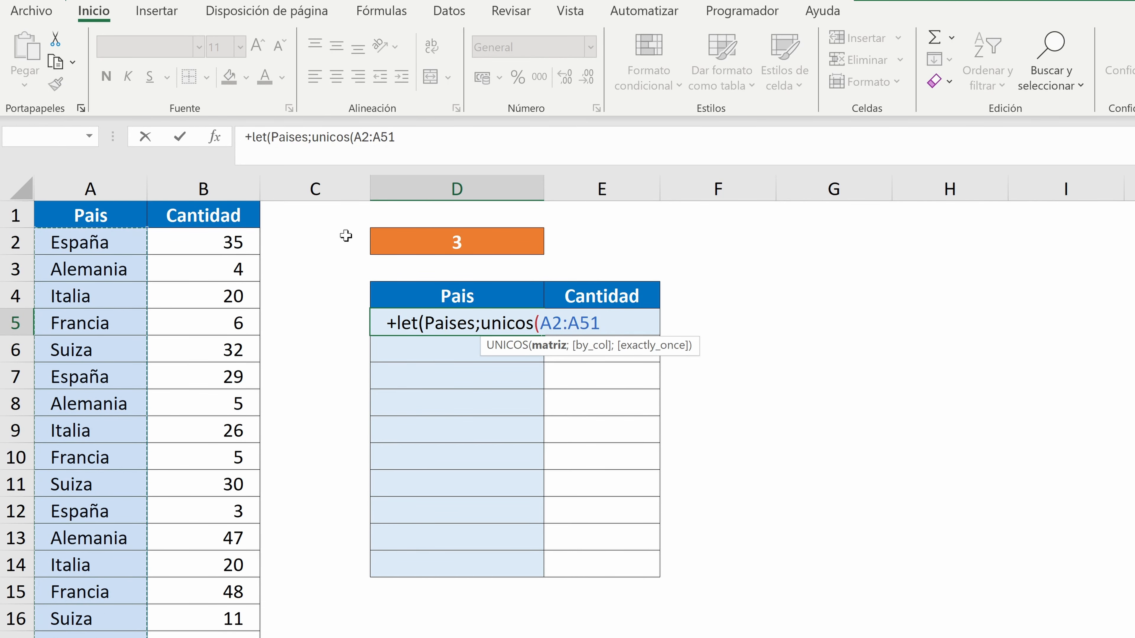
{"action": "type", "text": ");Paises)"}
{"action": "key", "text": "Return"}
Replace the final Paises result in the D5 formula with a new line that starts defining Mejores with ARCHIVOMAKEARRAY
{"action": "left_click", "coordinate": [457, 323]}
{"action": "left_click_drag", "start_coordinate": [426, 137], "coordinate": [630, 166]}
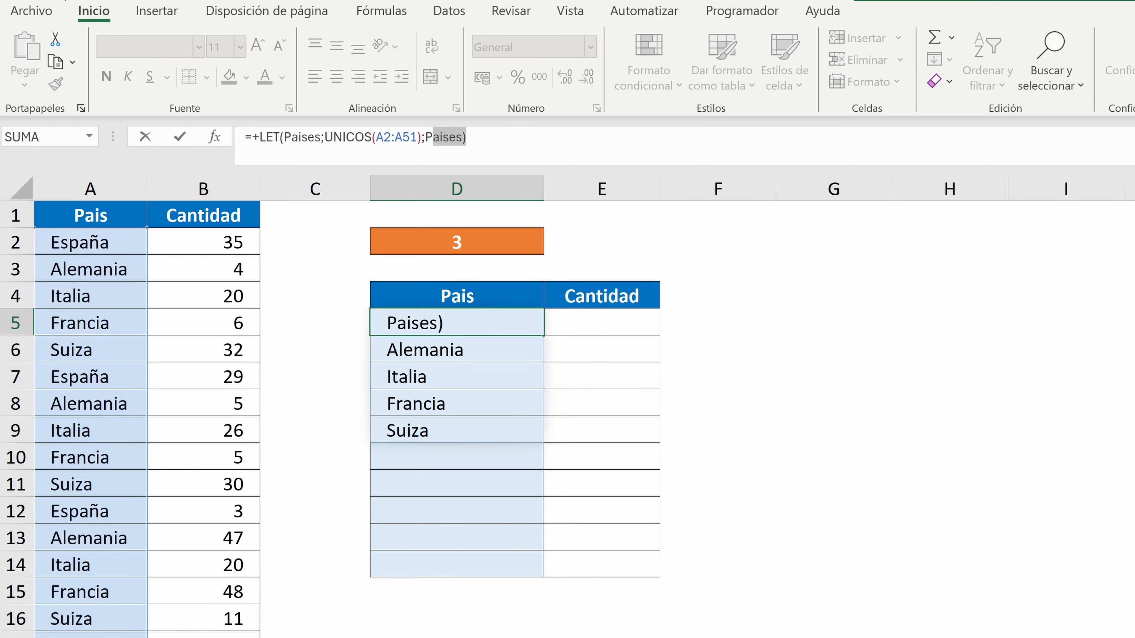
{"action": "key", "text": "BackSpace"}
{"action": "key", "text": "alt+Return"}
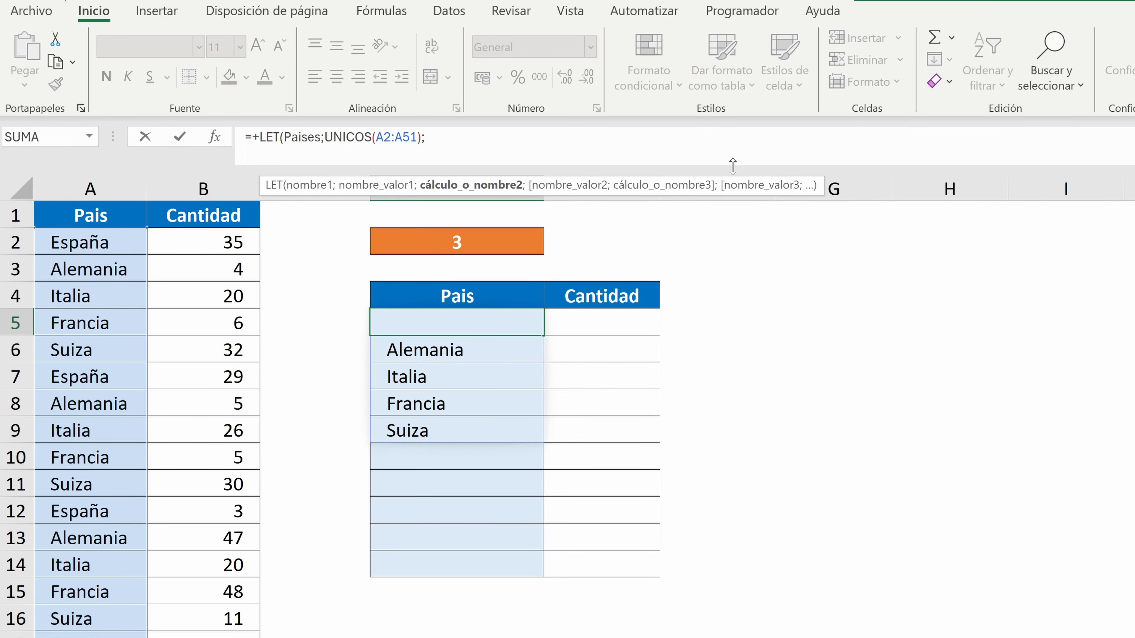
{"action": "left_click_drag", "start_coordinate": [733, 166], "coordinate": [721, 204]}
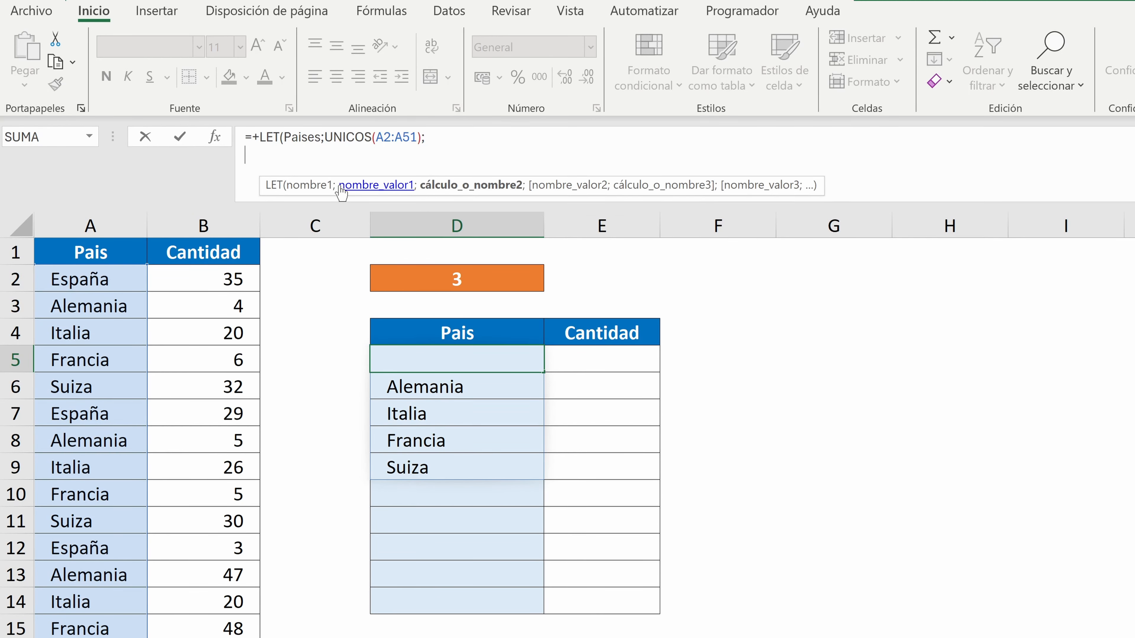
{"action": "type", "text": "Mejores;ARCHIVOMAKEARRAY("}
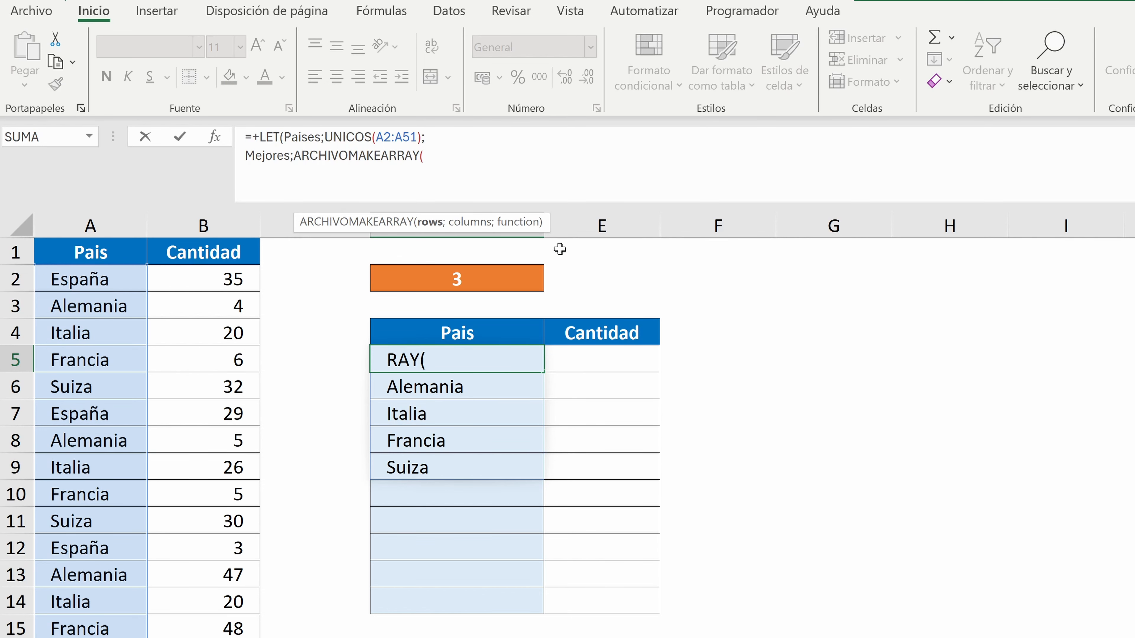
Set the ARCHIVOMAKEARRAY rows argument to CONTARA(Paises) and its columns argument to 1
{"action": "type", "text": "contara(Pias"}
{"action": "key", "text": "BackSpace"}
{"action": "key", "text": "BackSpace"}
{"action": "key", "text": "BackSpace"}
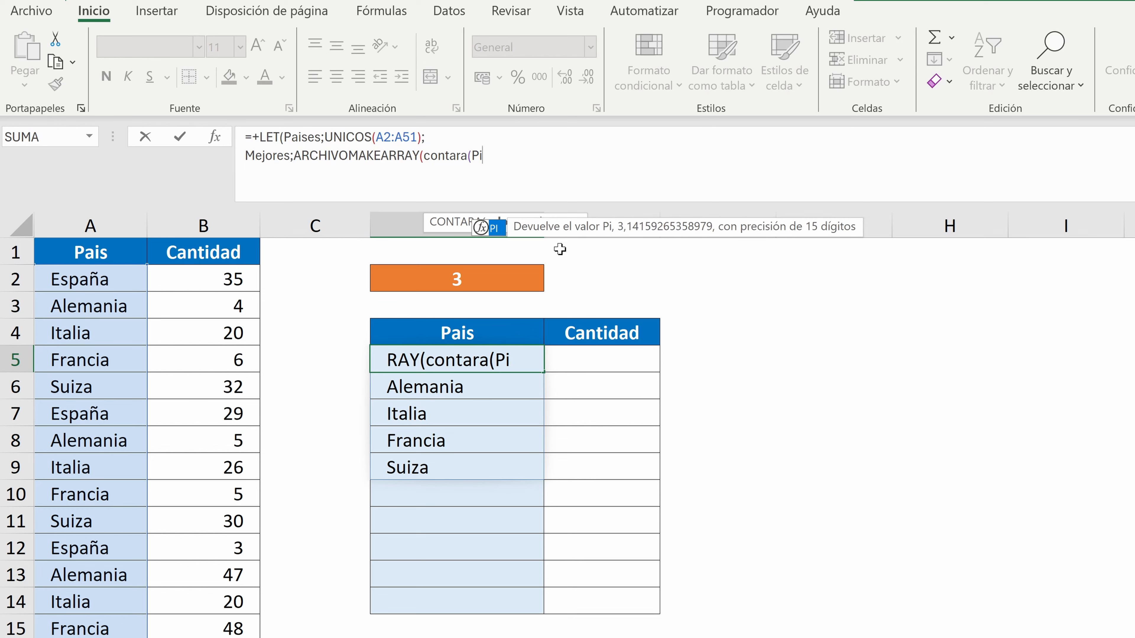
{"action": "type", "text": "ais"}
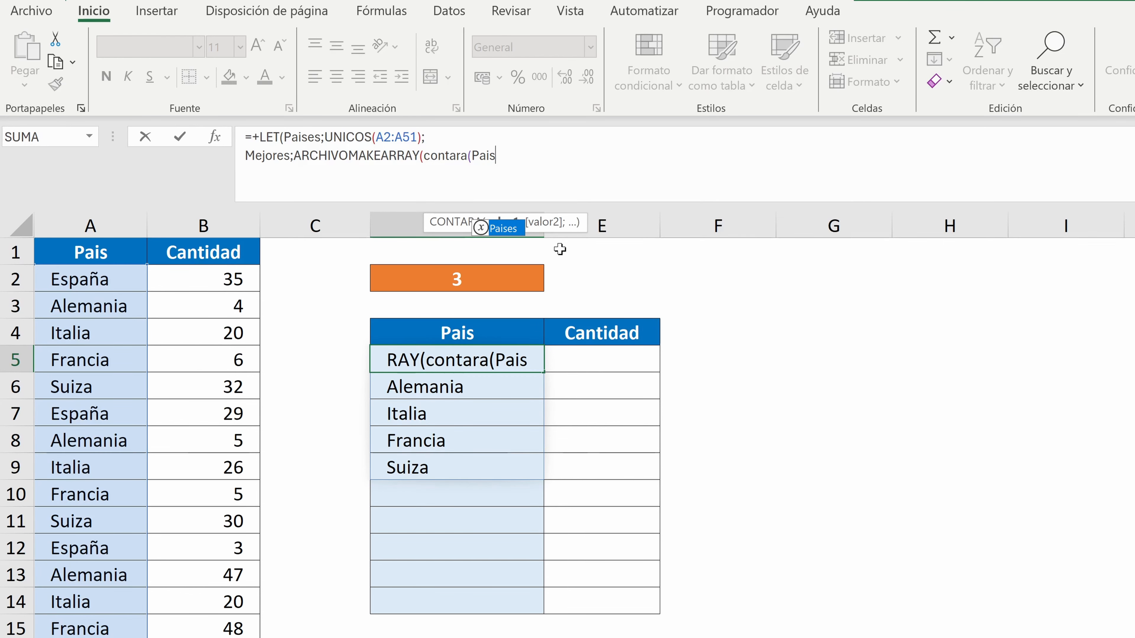
{"action": "type", "text": "es)"}
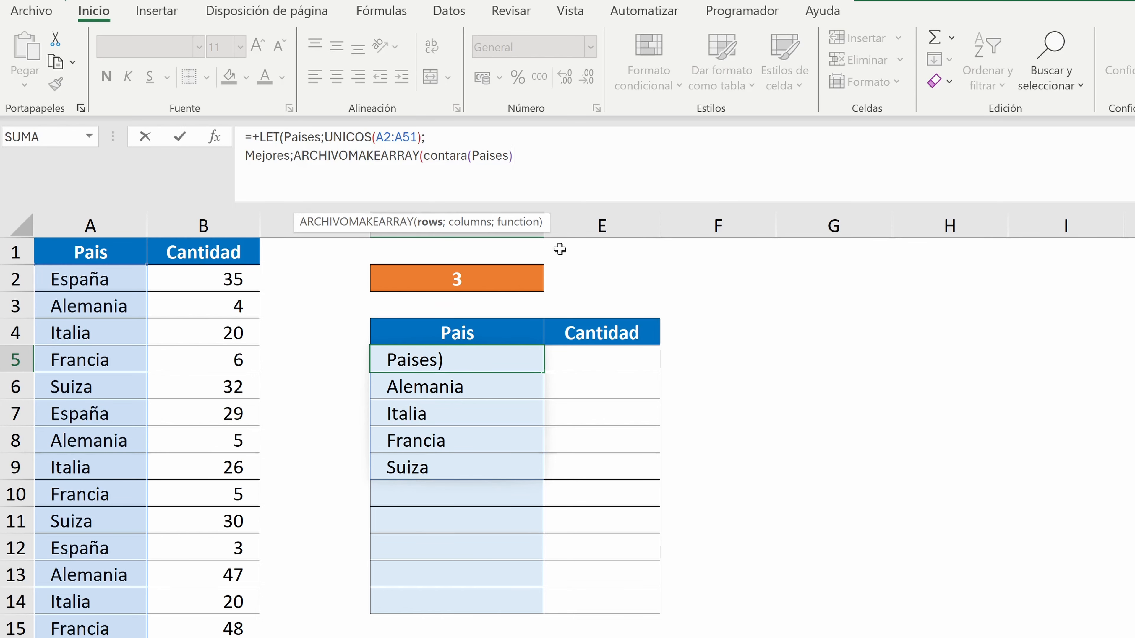
{"action": "type", "text": ";"}
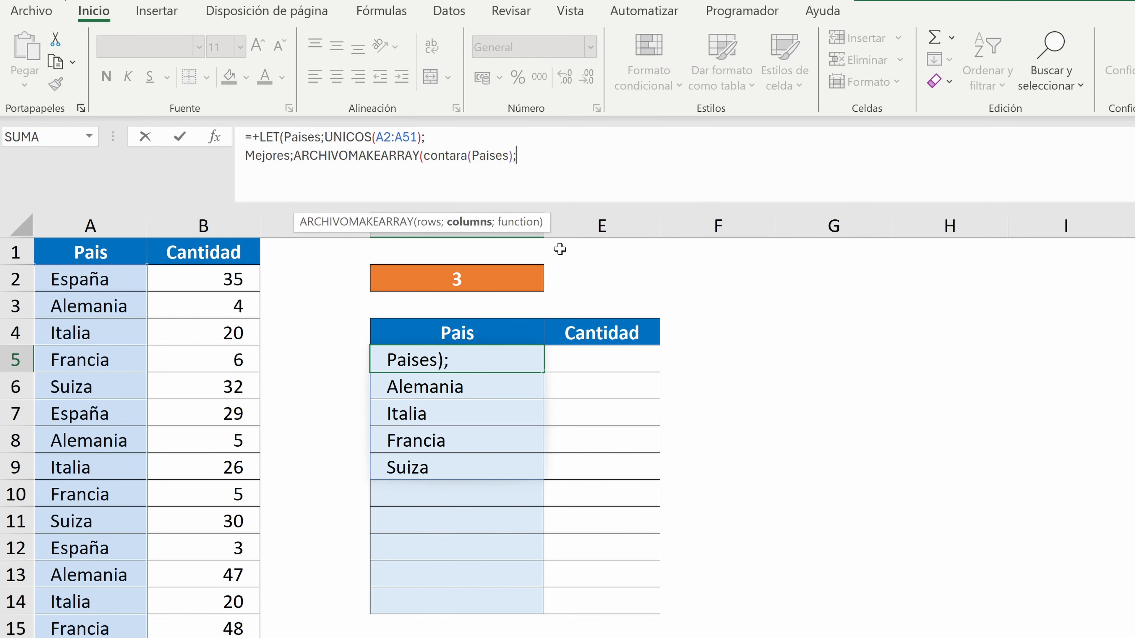
{"action": "type", "text": "1;"}
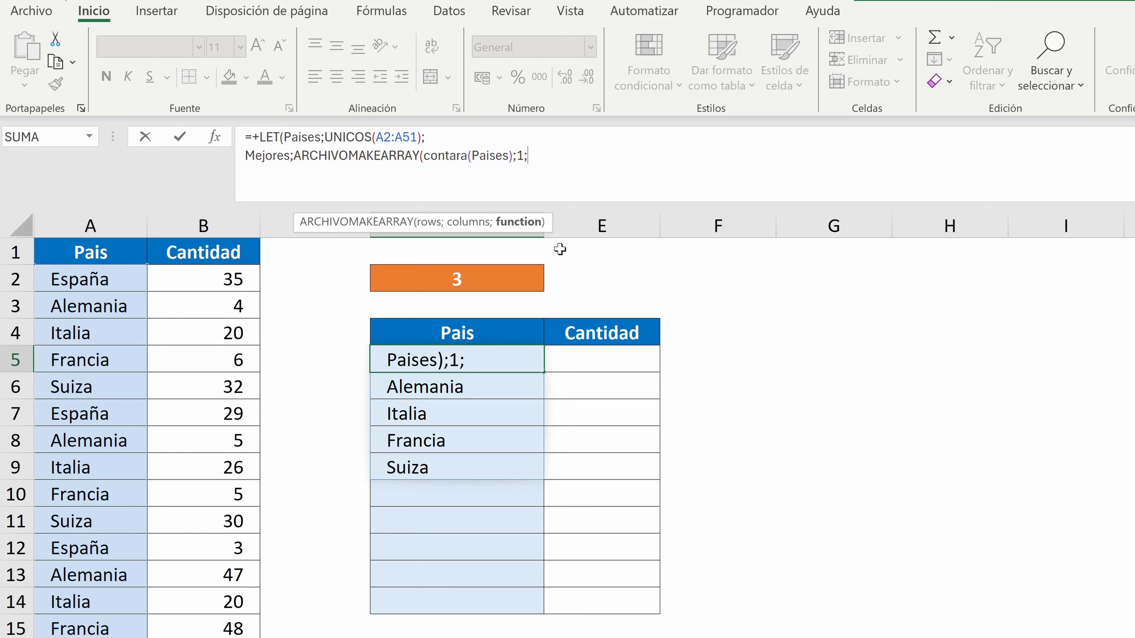
{"action": "type", "text": "Lambda("}
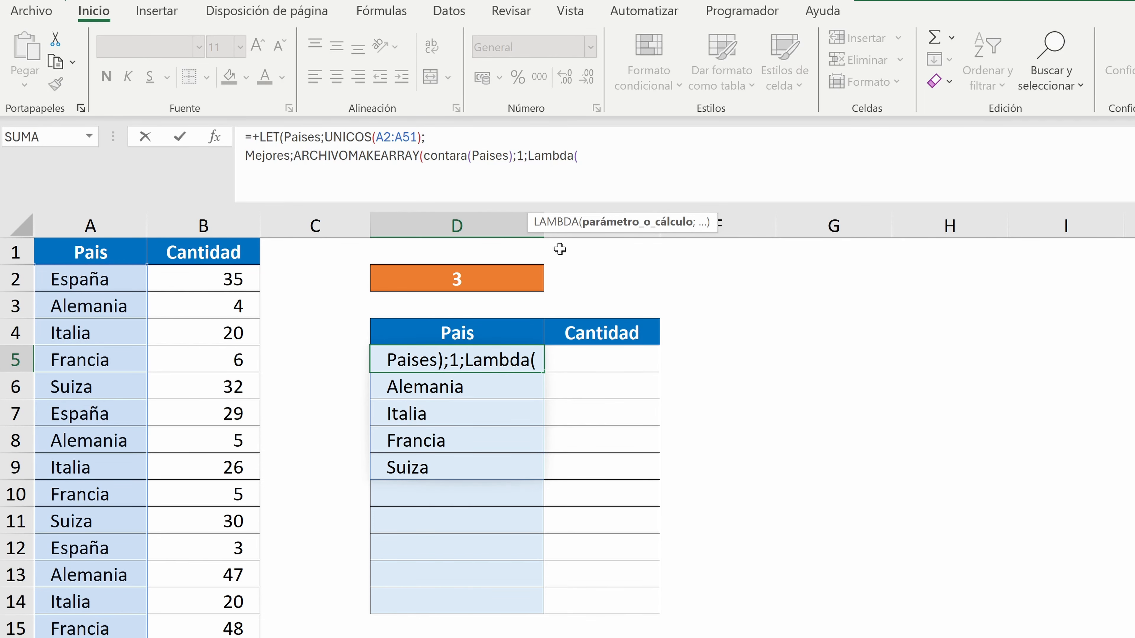
{"action": "type", "text": "_Fila"}
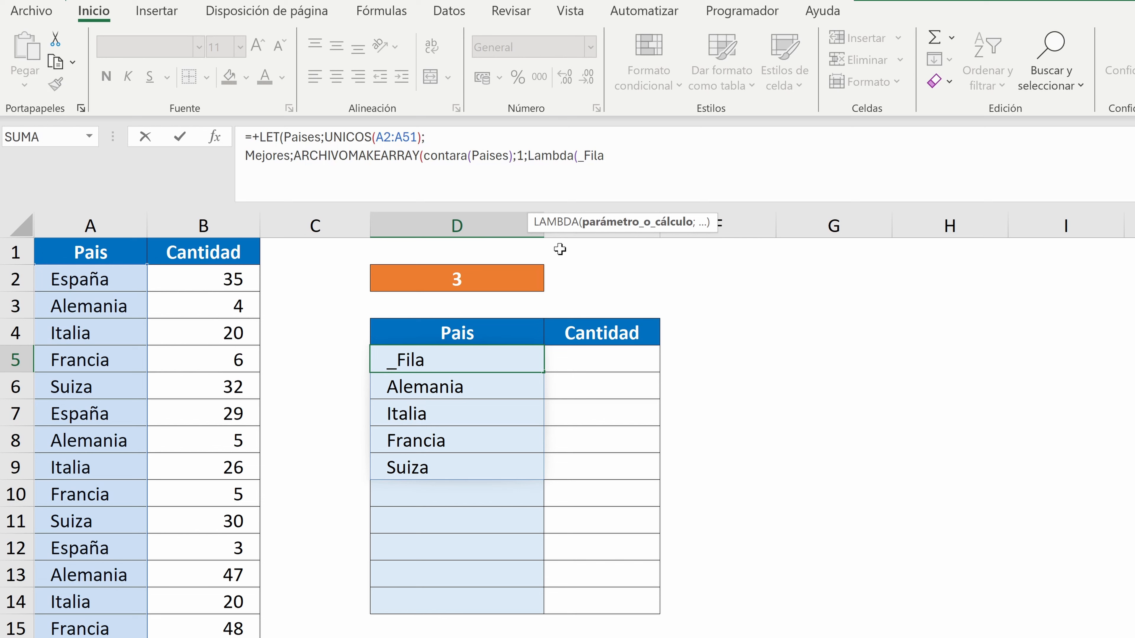
{"action": "type", "text": ";_"}
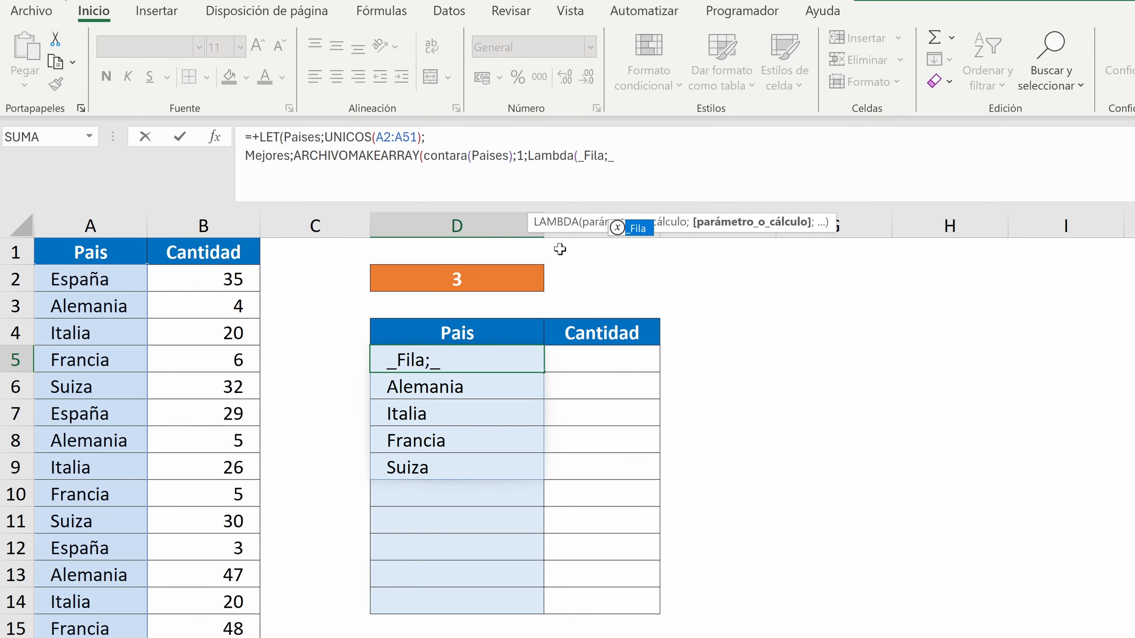
{"action": "type", "text": "Col;"}
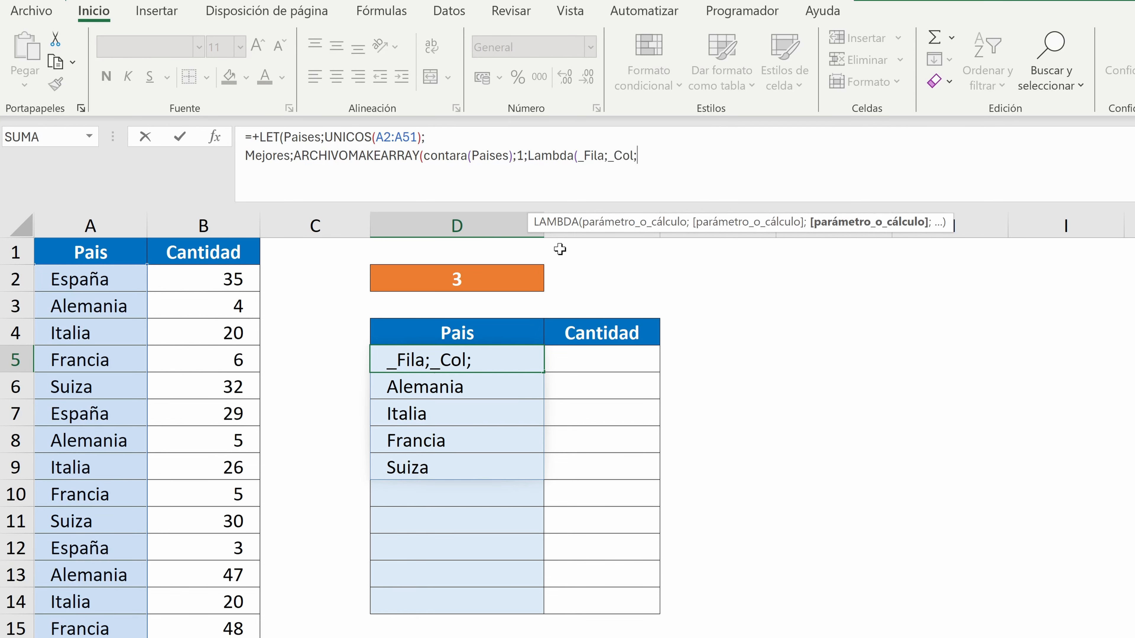
{"action": "type", "text": "filtrar(B:B;"}
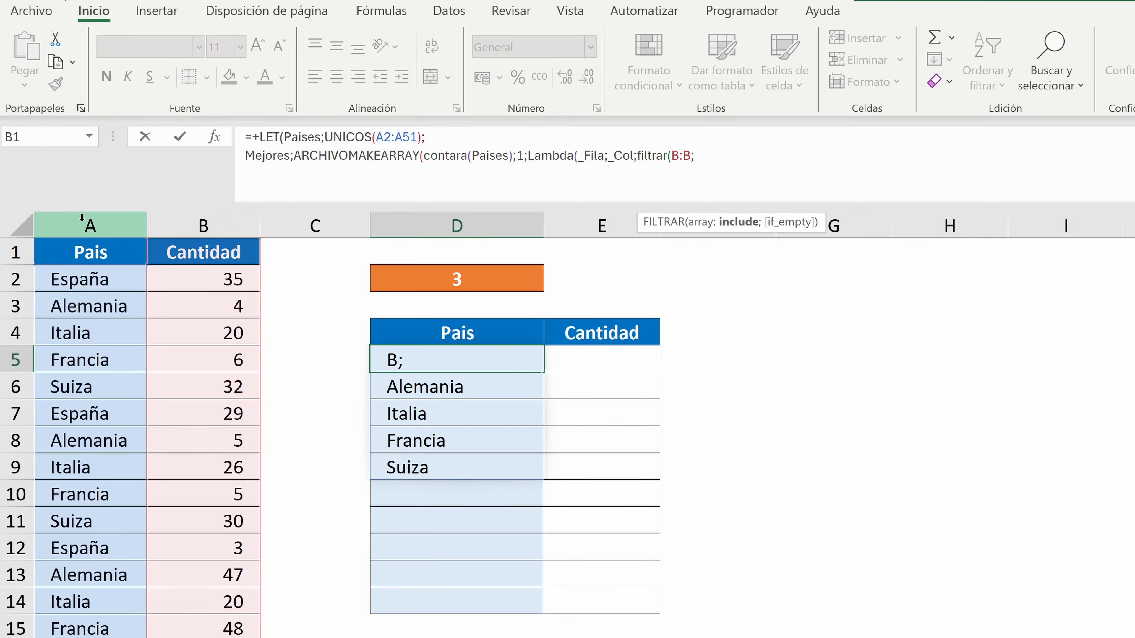
Begin the LAMBDA calculation with FILTRAR on column B, where column A equals ELEGIRFILAS(Paises;_Fila)
{"action": "left_click", "coordinate": [82, 218]}
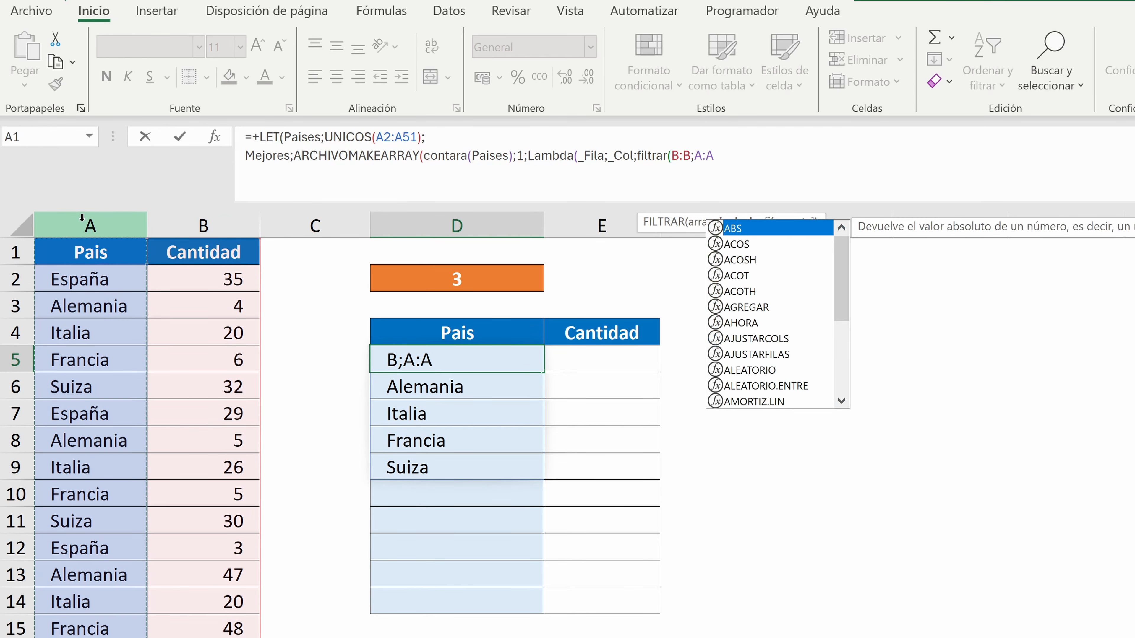
{"action": "type", "text": "="}
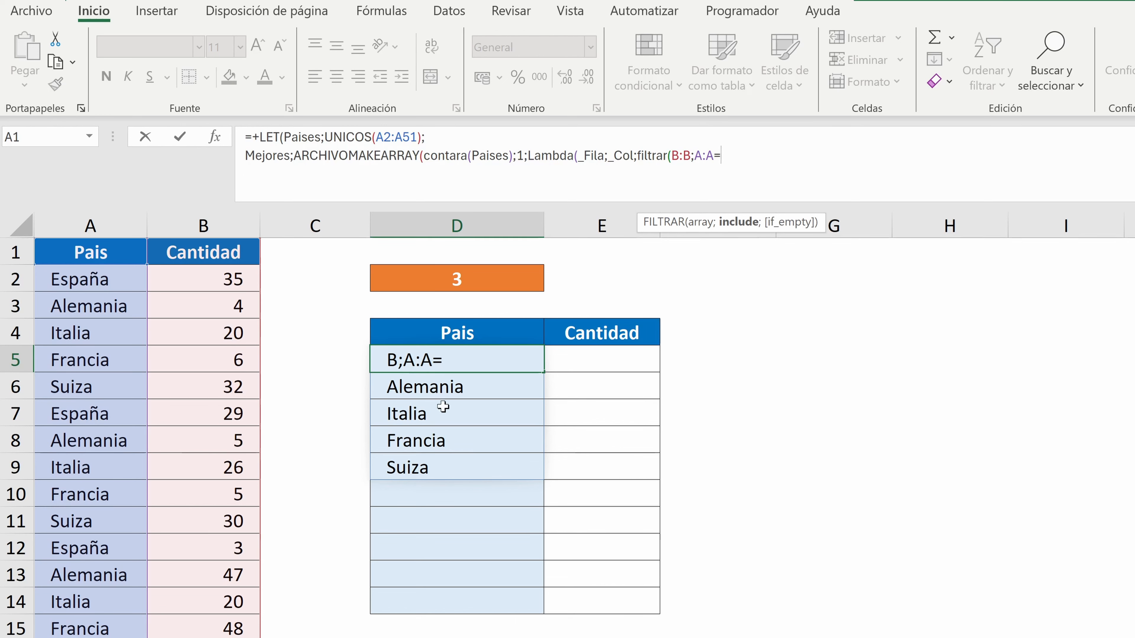
{"action": "type", "text": "ele"}
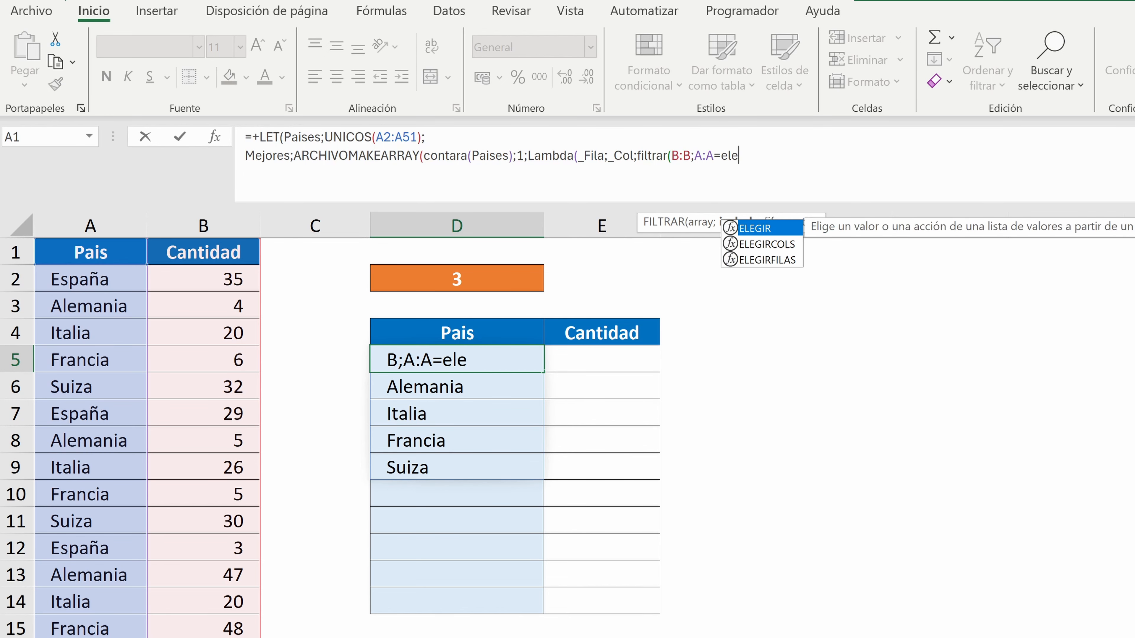
{"action": "type", "text": "girfilas("}
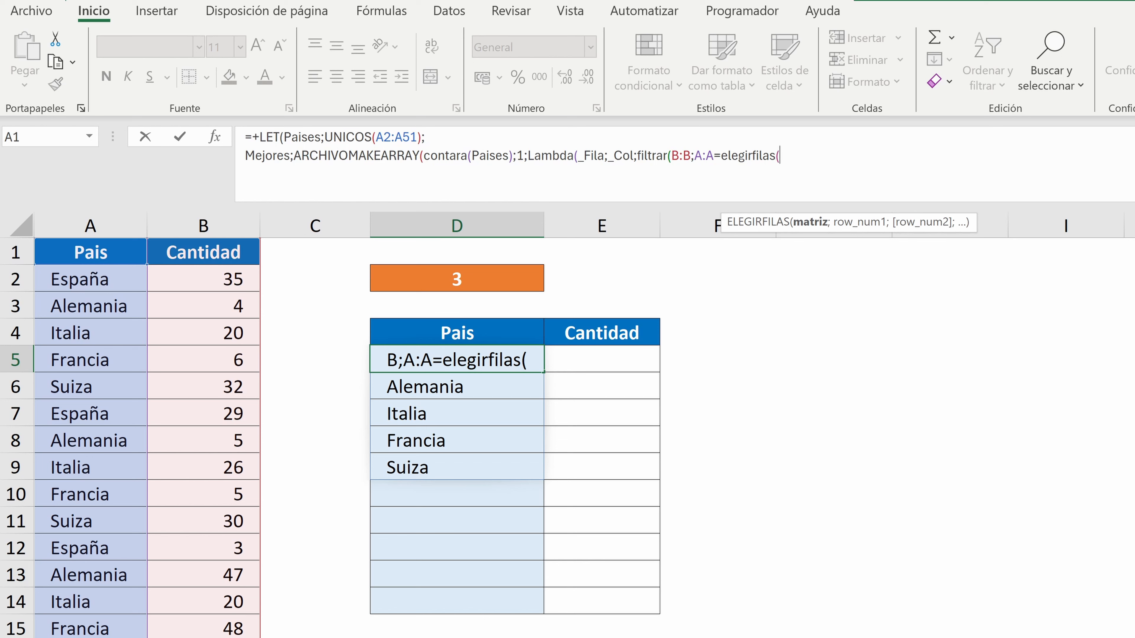
{"action": "type", "text": "paises"}
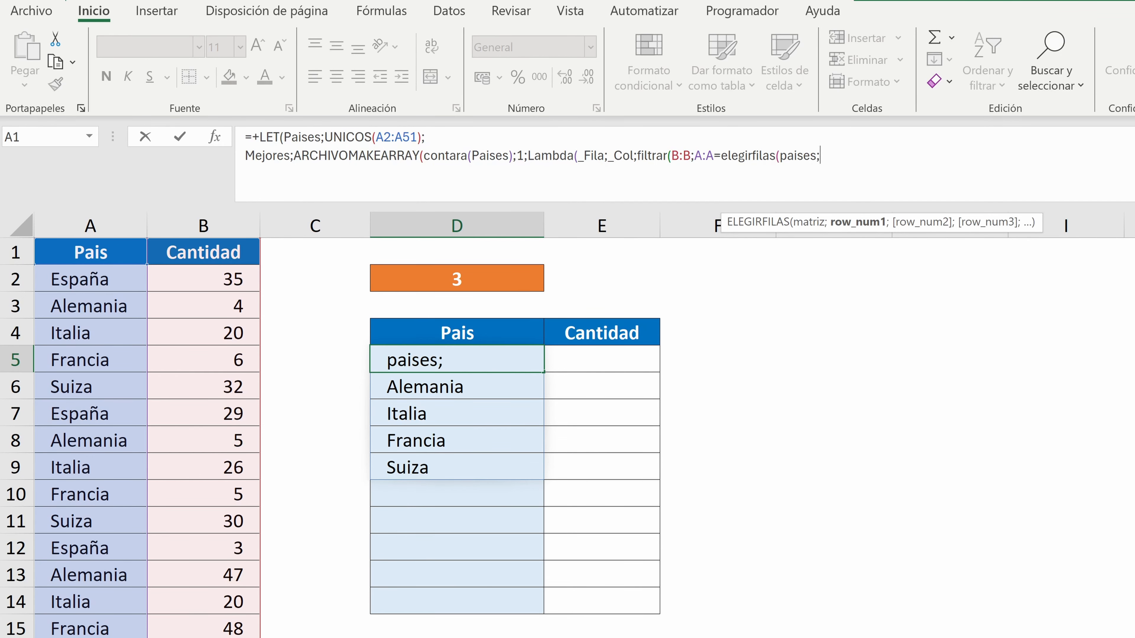
{"action": "type", "text": ";_Fila"}
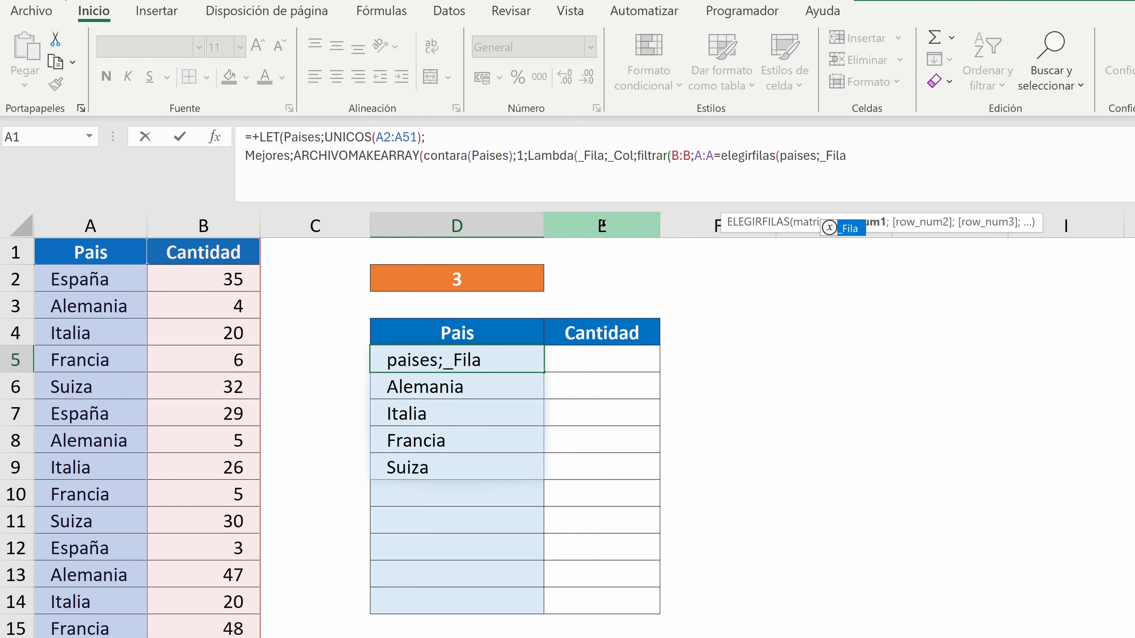
{"action": "type", "text": ")"}
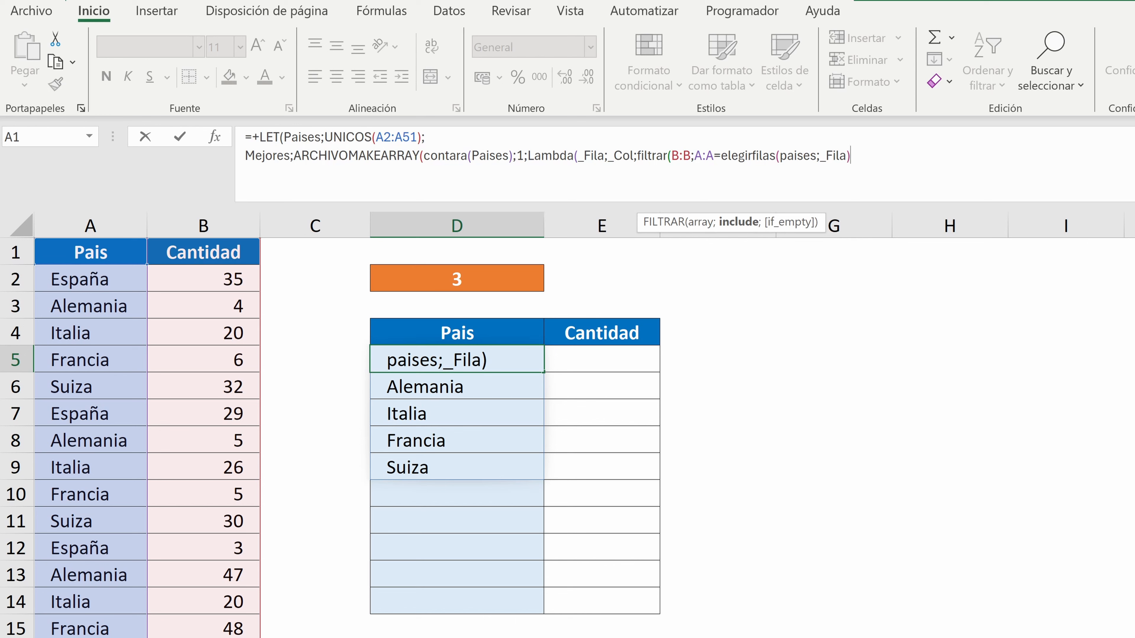
Nest the FILTRAR expression inside K.ESIMO.MAYOR and add SECUENCIA(D2) as the k argument
{"action": "left_click", "coordinate": [637, 156]}
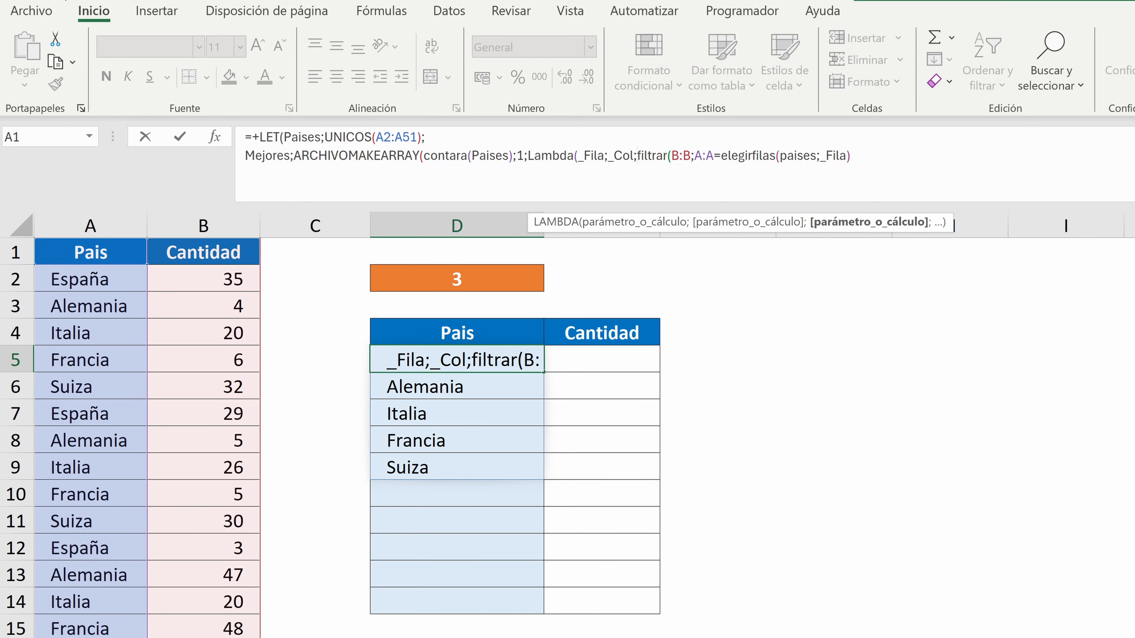
{"action": "type", "text": "k.esimo"}
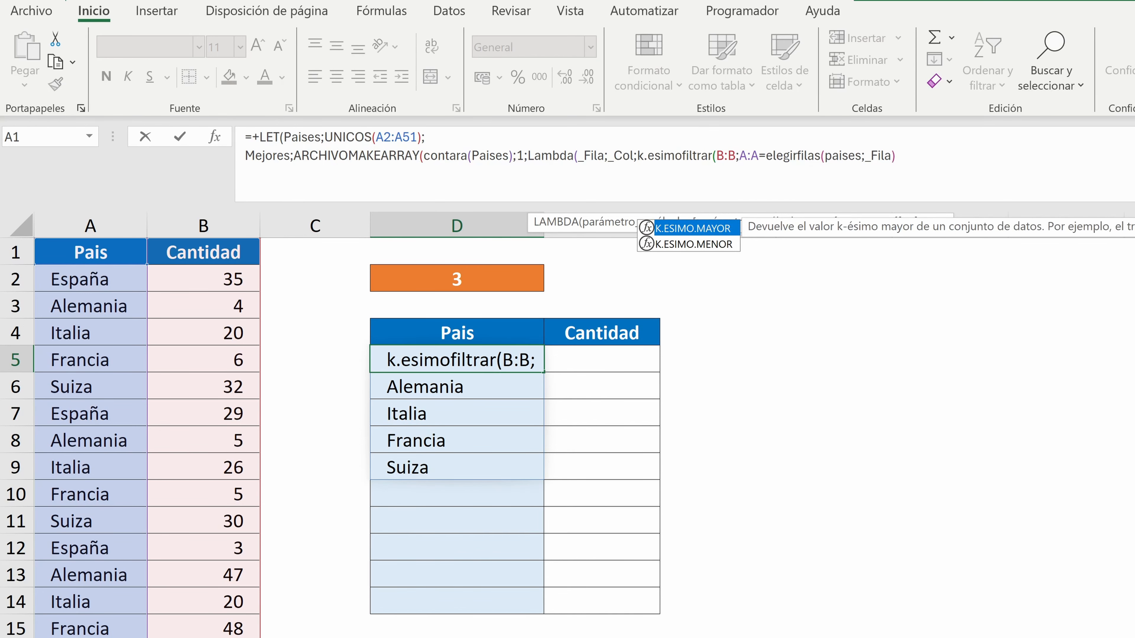
{"action": "double_click", "coordinate": [691, 229]}
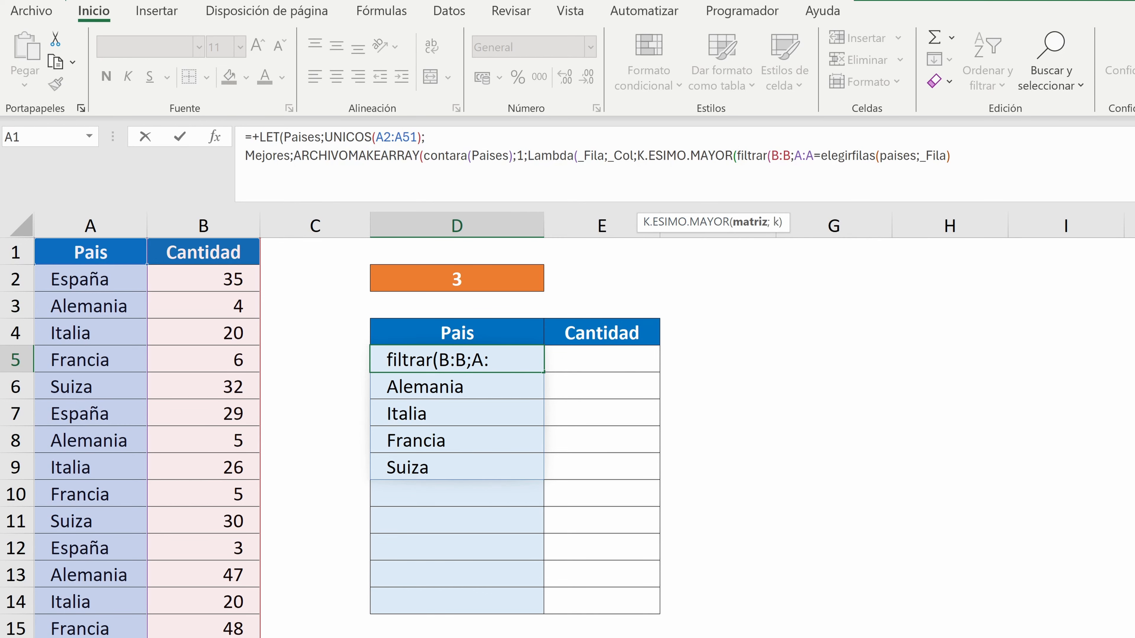
{"action": "left_click", "coordinate": [951, 156]}
{"action": "type", "text": ";"}
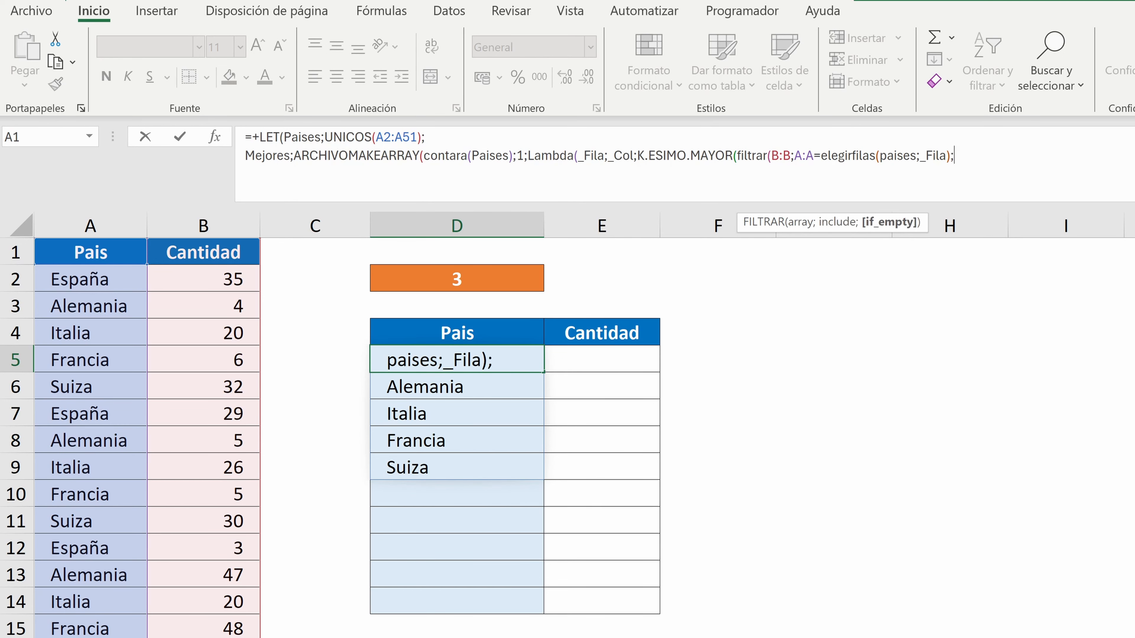
{"action": "type", "text": "s"}
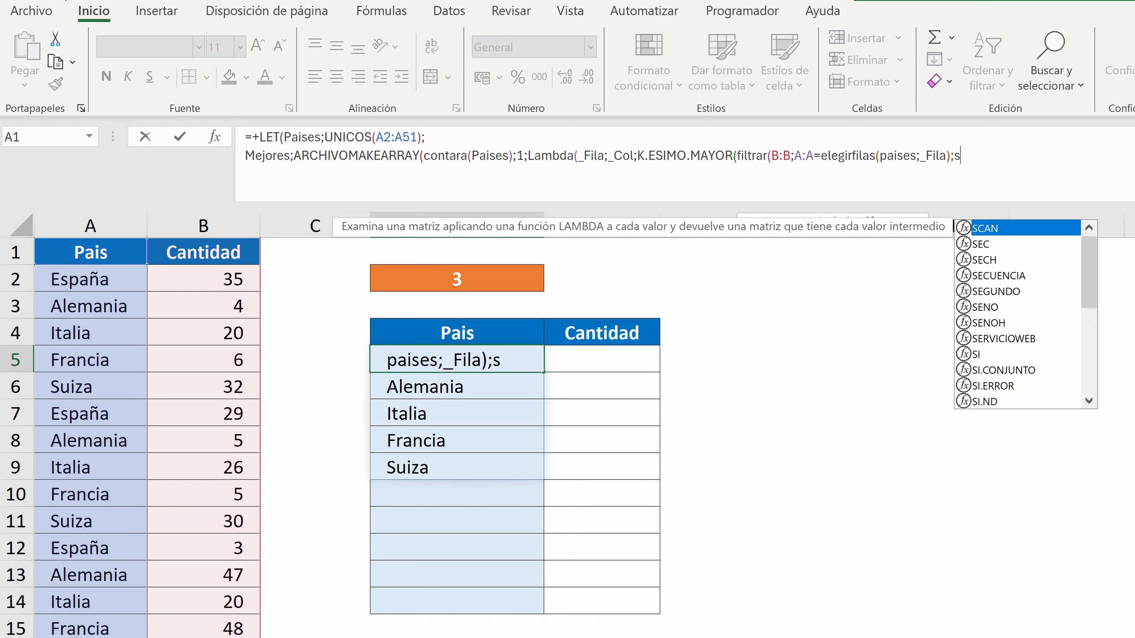
{"action": "type", "text": "ecuencia("}
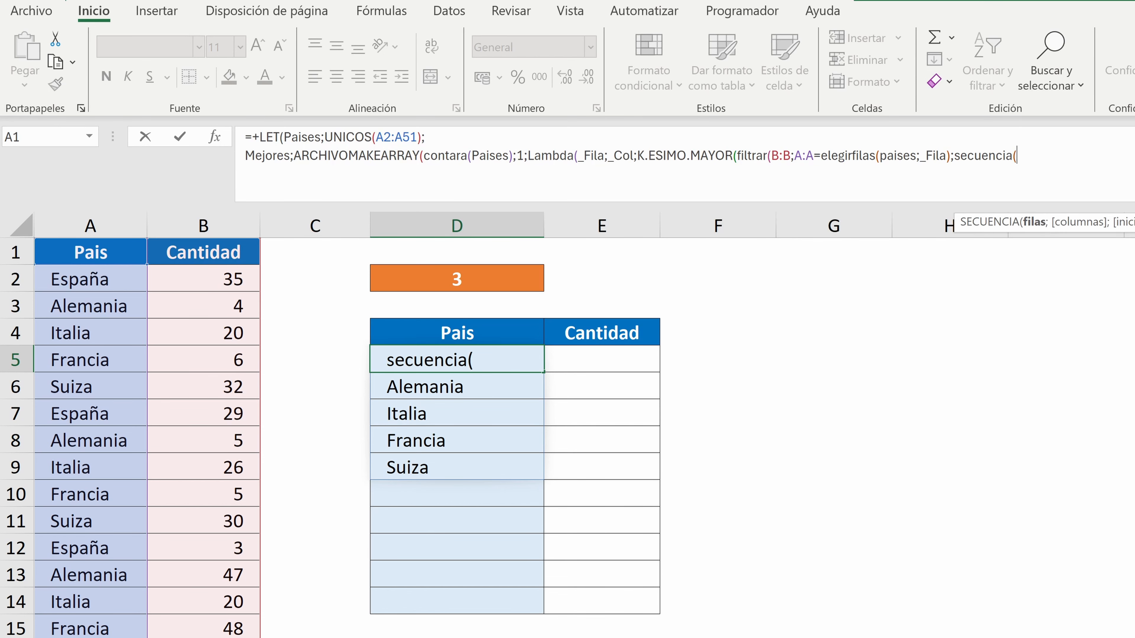
{"action": "left_click", "coordinate": [492, 278]}
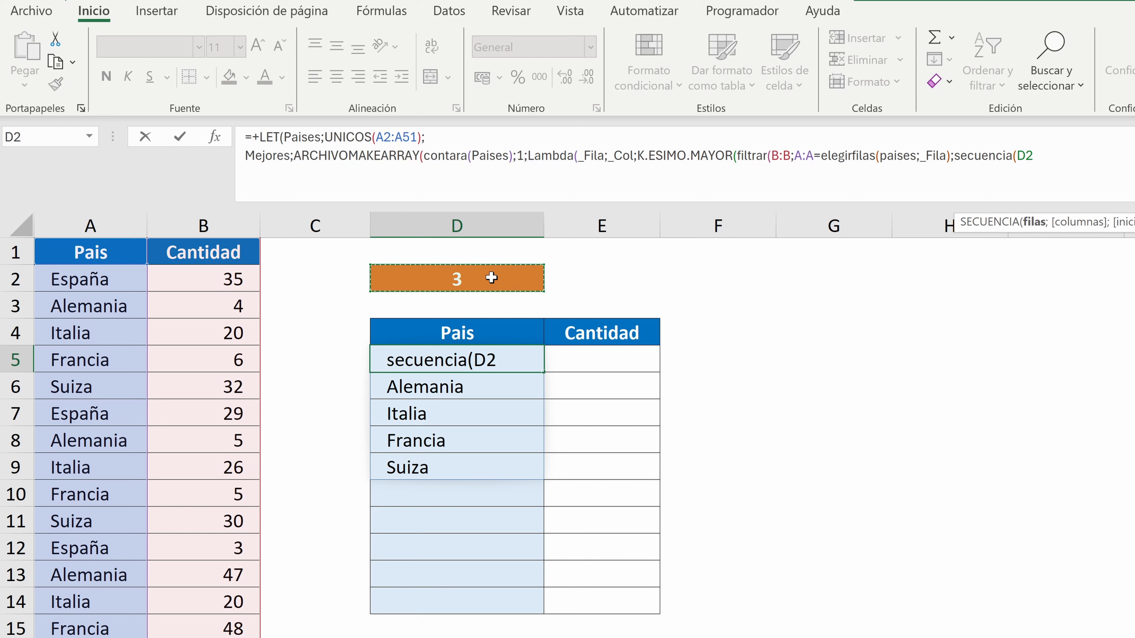
{"action": "type", "text": ")"}
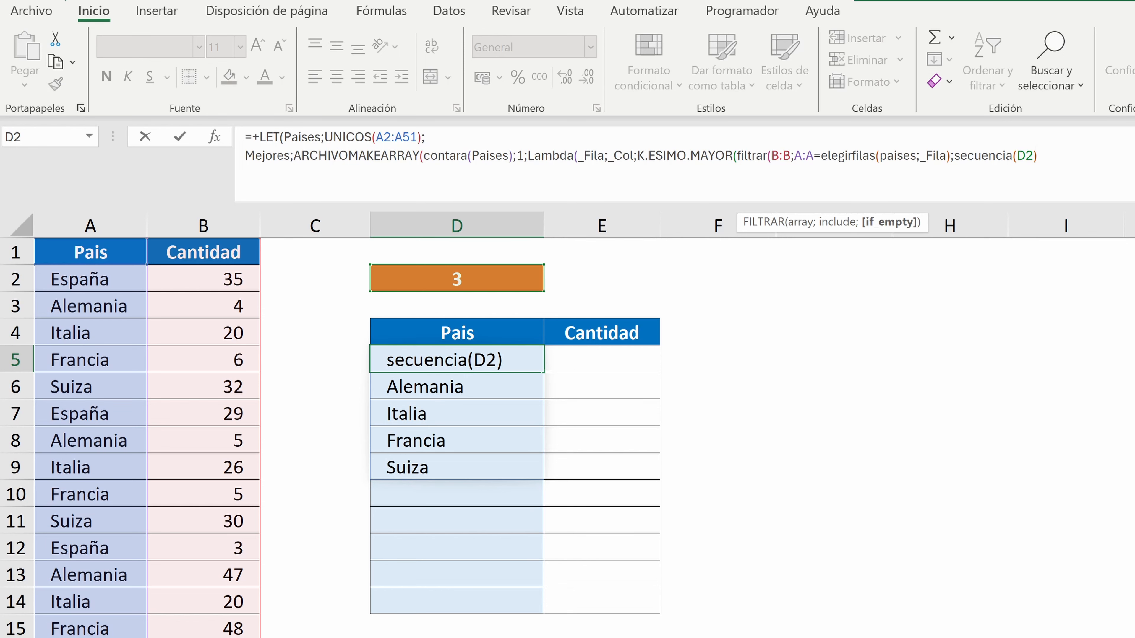
Wrap the K.ESIMO.MAYOR expression in SUMA and add the closing parentheses through ARCHIVOMAKEARRAY
{"action": "left_click", "coordinate": [636, 156]}
{"action": "type", "text": "suma"}
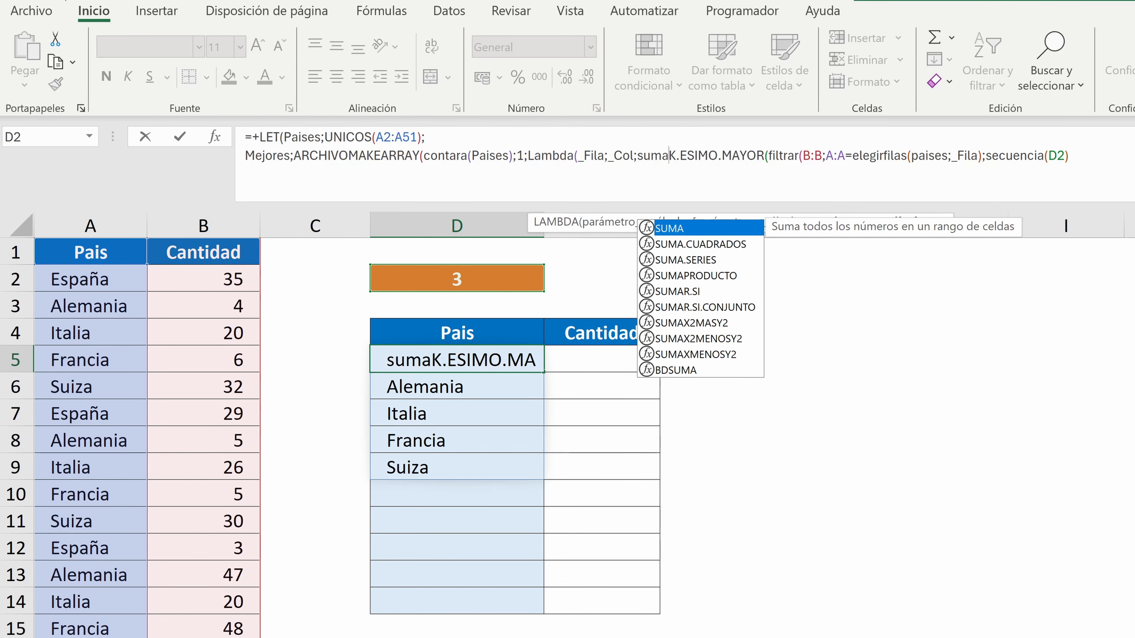
{"action": "type", "text": "("}
{"action": "key", "text": "End"}
{"action": "type", "text": ")"}
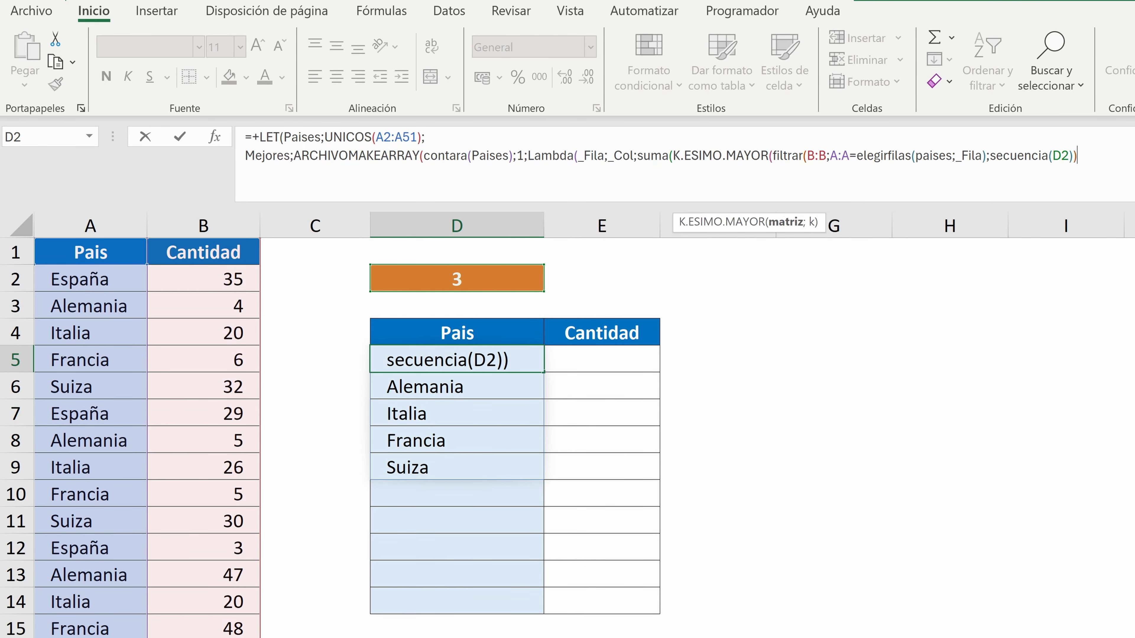
{"action": "type", "text": "))"}
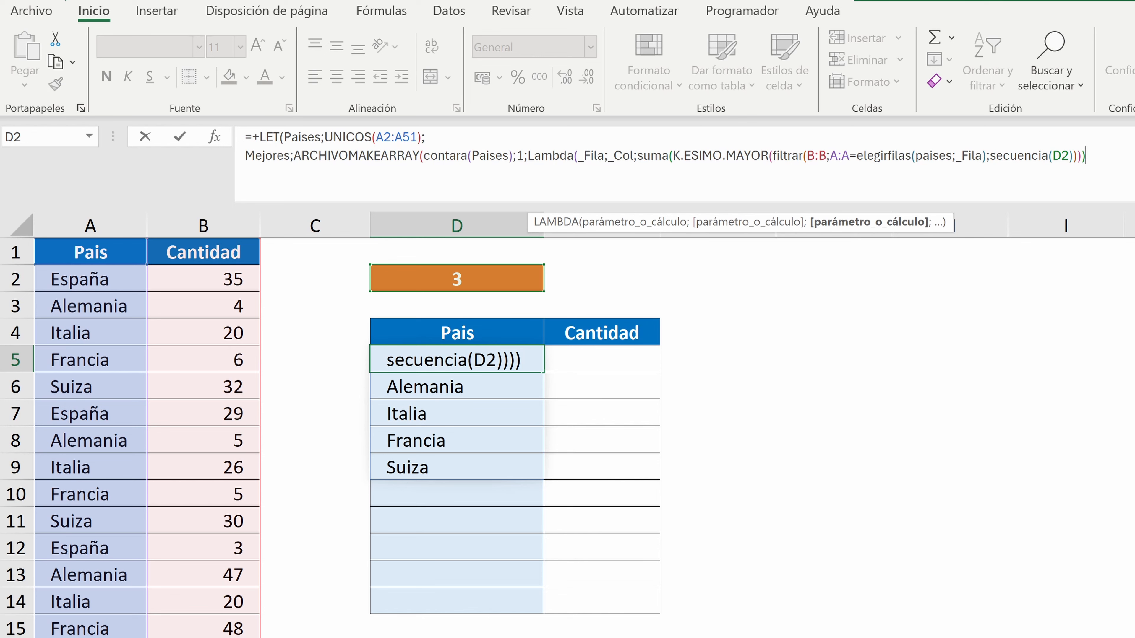
{"action": "type", "text": ")))"}
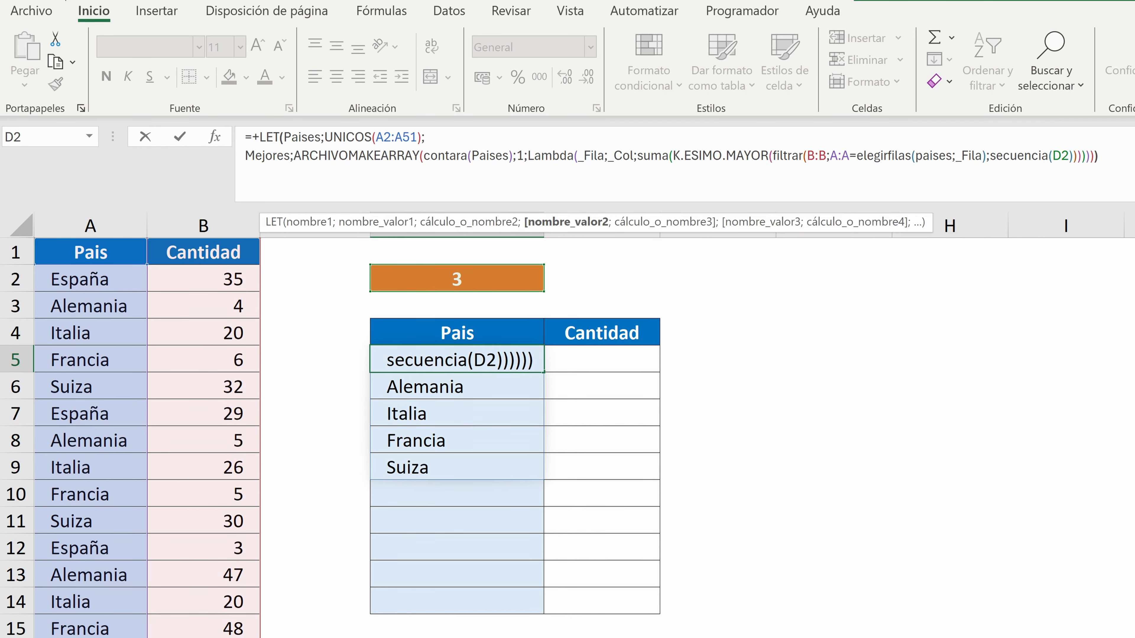
{"action": "type", "text": ";mejores"}
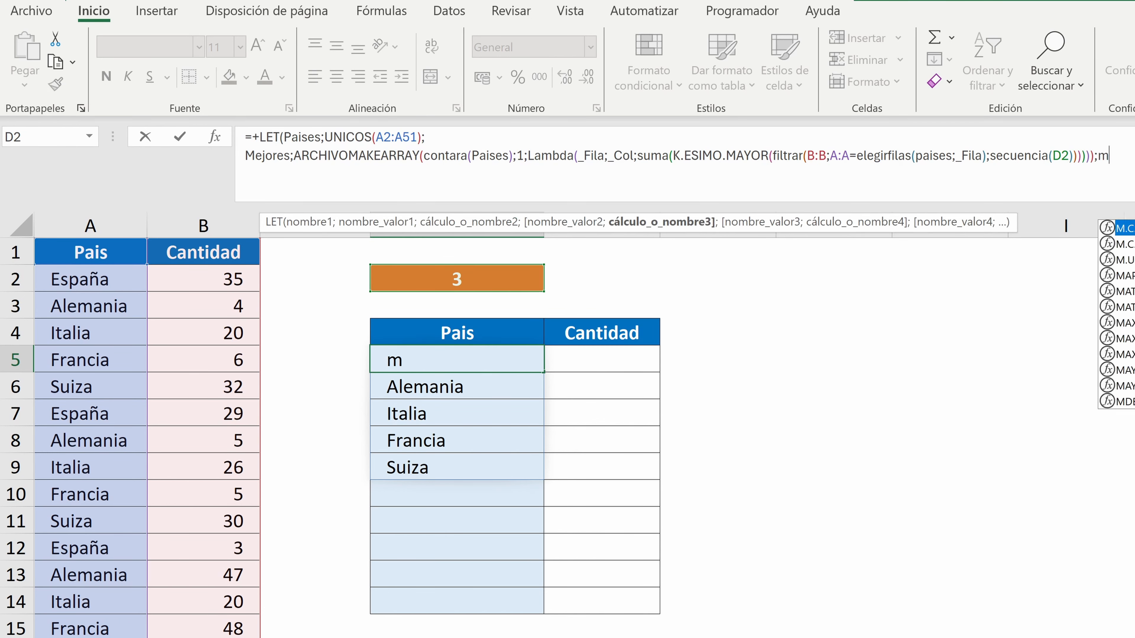
{"action": "type", "text": ")"}
Make the LET formula return Mejores, close FILTRAR before SECUENCIA(D2), remove the surplus closing parenthesis and enter the formula in D5
{"action": "left_click", "coordinate": [986, 156]}
{"action": "type", "text": ")"}
{"action": "left_click", "coordinate": [1093, 156]}
{"action": "key", "text": "BackSpace"}
{"action": "key", "text": "Return"}
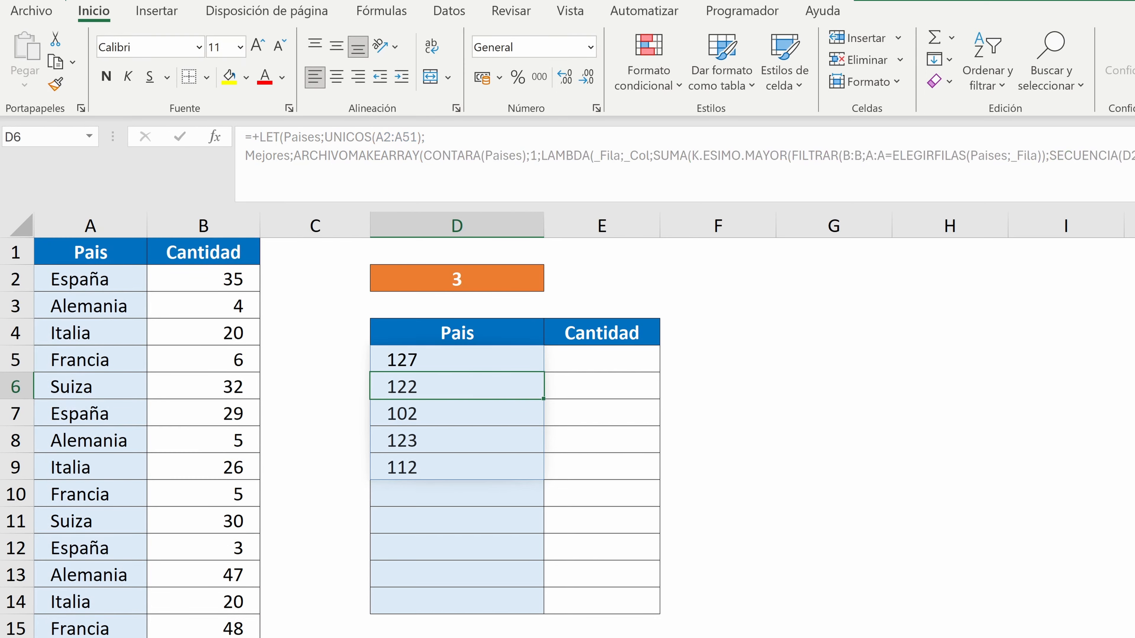
Edit the LET formula in D5 so it returns APILARH(Paises;Mejores) on a new line instead of Mejores alone
{"action": "left_click", "coordinate": [448, 362]}
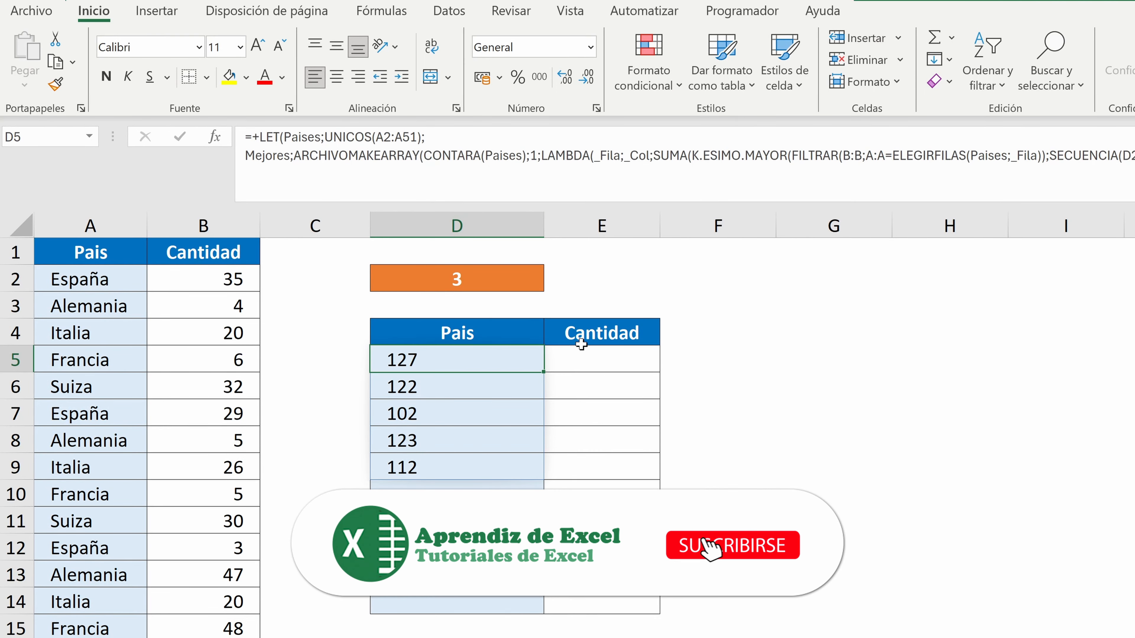
{"action": "key", "text": "F2"}
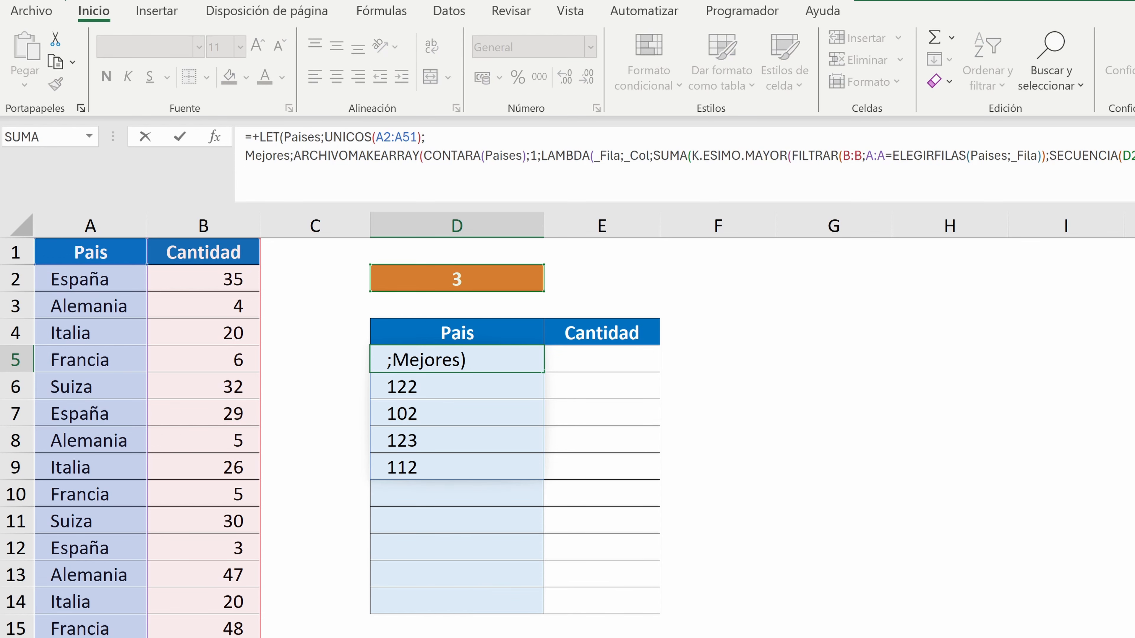
{"action": "key", "text": "BackSpace"}
{"action": "key", "text": "BackSpace"}
{"action": "key", "text": "BackSpace"}
{"action": "key", "text": "BackSpace"}
{"action": "key", "text": "BackSpace"}
{"action": "key", "text": "BackSpace"}
{"action": "key", "text": "BackSpace"}
{"action": "key", "text": "BackSpace"}
{"action": "key", "text": "alt+Return"}
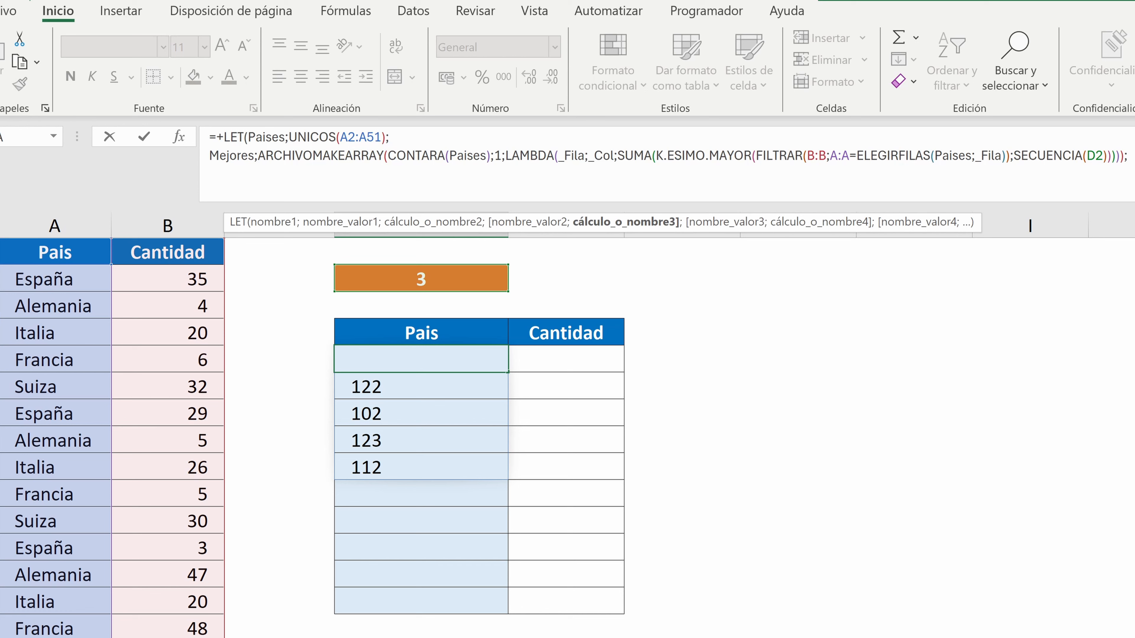
{"action": "type", "text": "apilarh("}
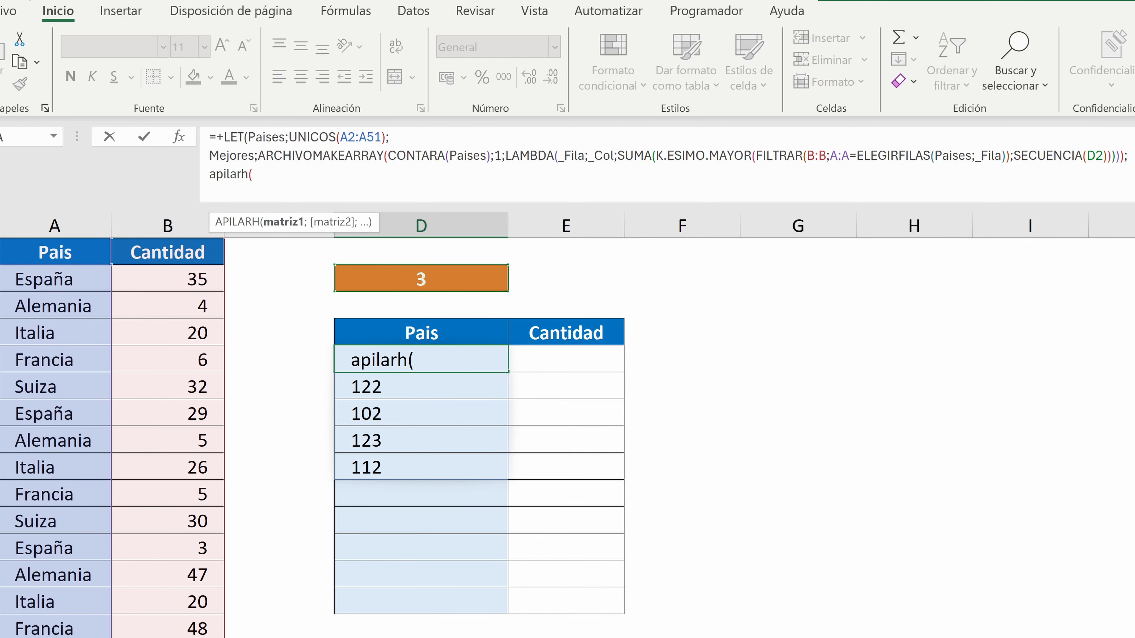
{"action": "type", "text": "Pai"}
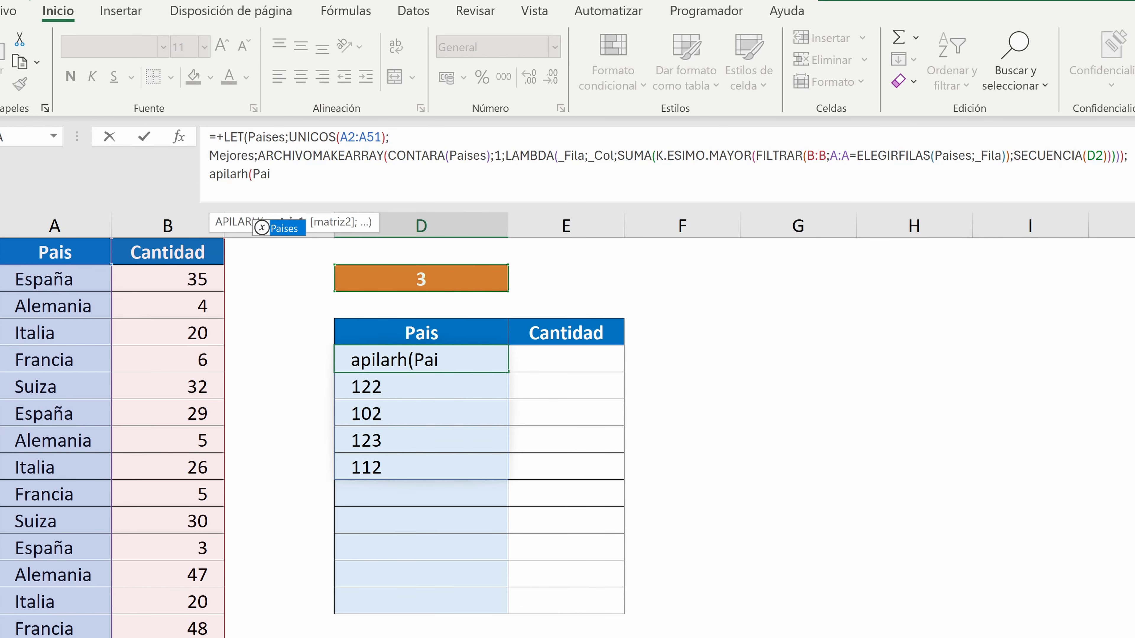
{"action": "type", "text": "ses;Mejores)"}
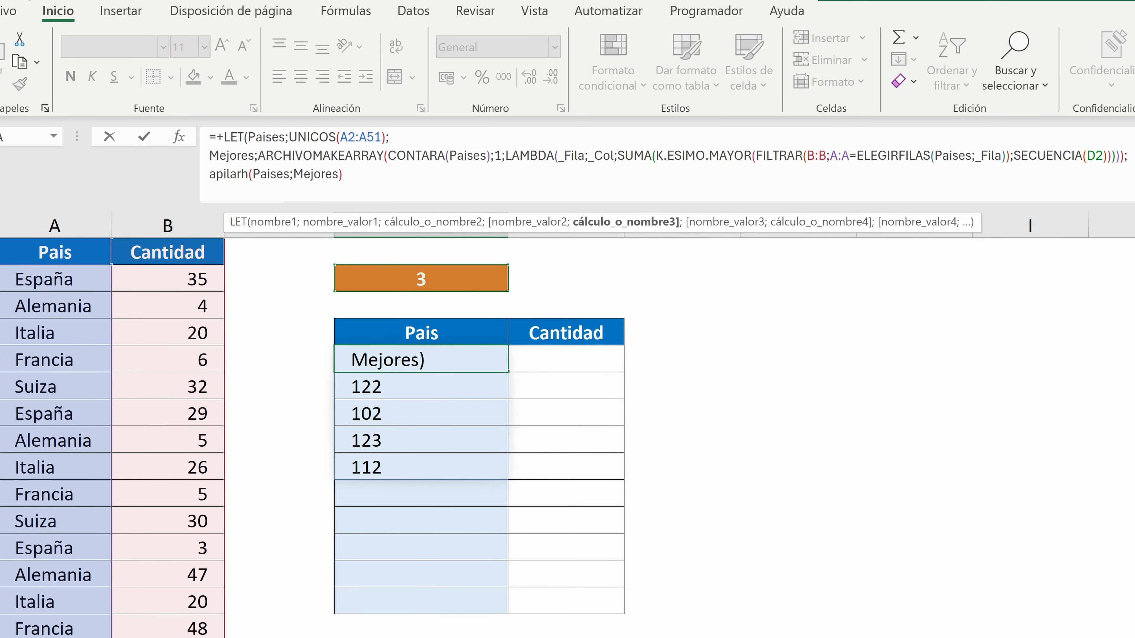
{"action": "type", "text": ")"}
{"action": "key", "text": "Return"}
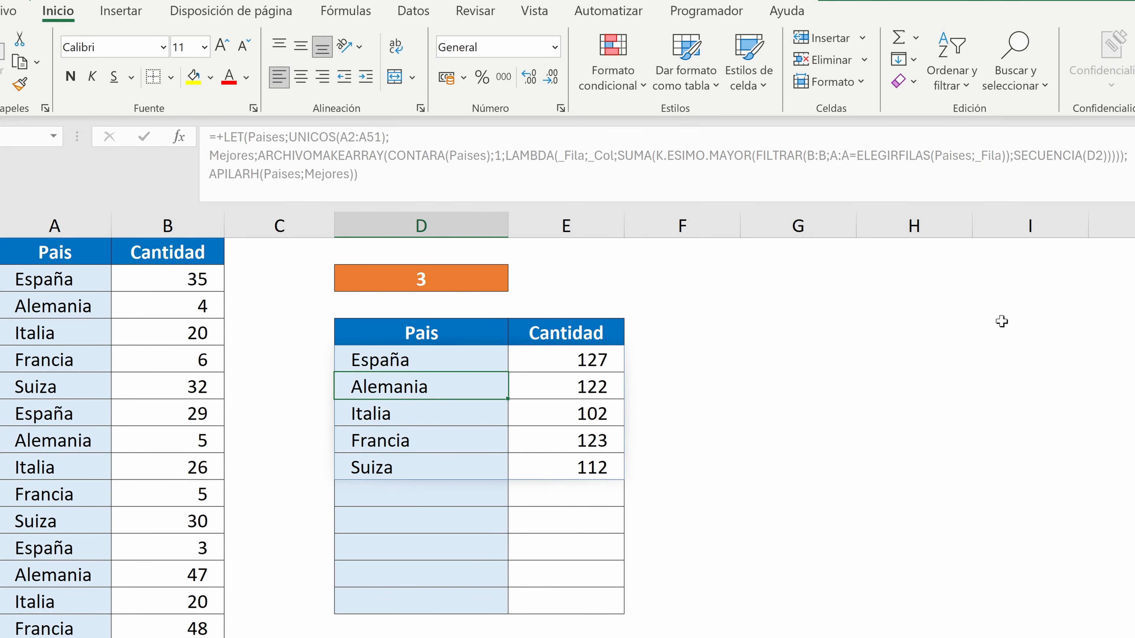
Wrap the APILARH expression in D5 in ORDENAR, sorting by column 2 in descending order (-1), and enter the formula
{"action": "left_click", "coordinate": [424, 356]}
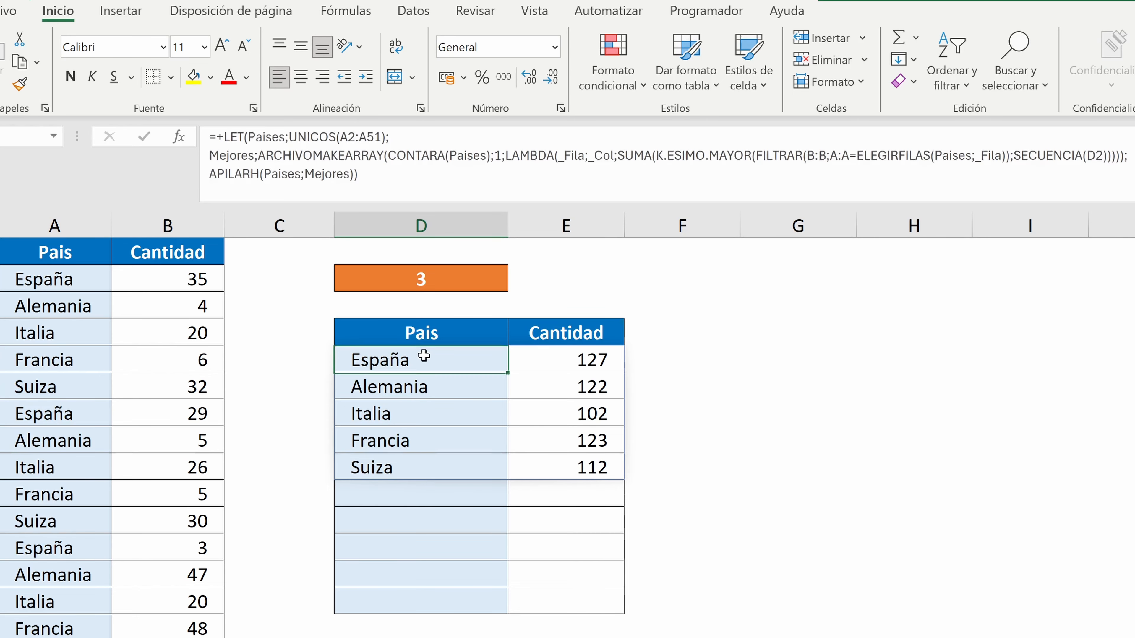
{"action": "left_click", "coordinate": [209, 174]}
{"action": "type", "text": "o"}
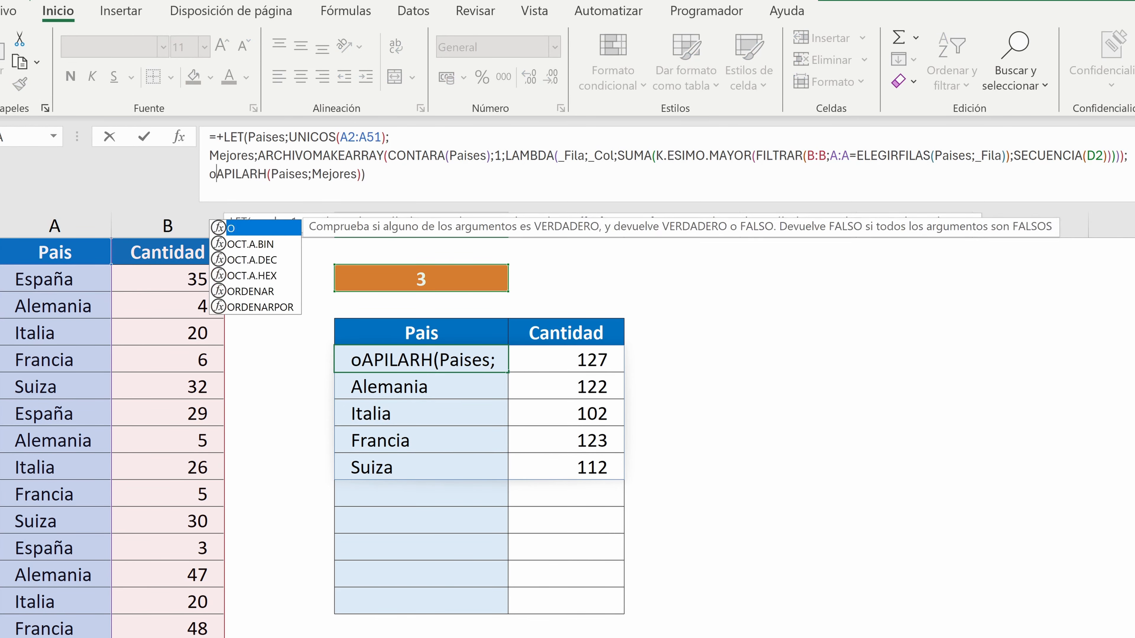
{"action": "type", "text": "rdenar("}
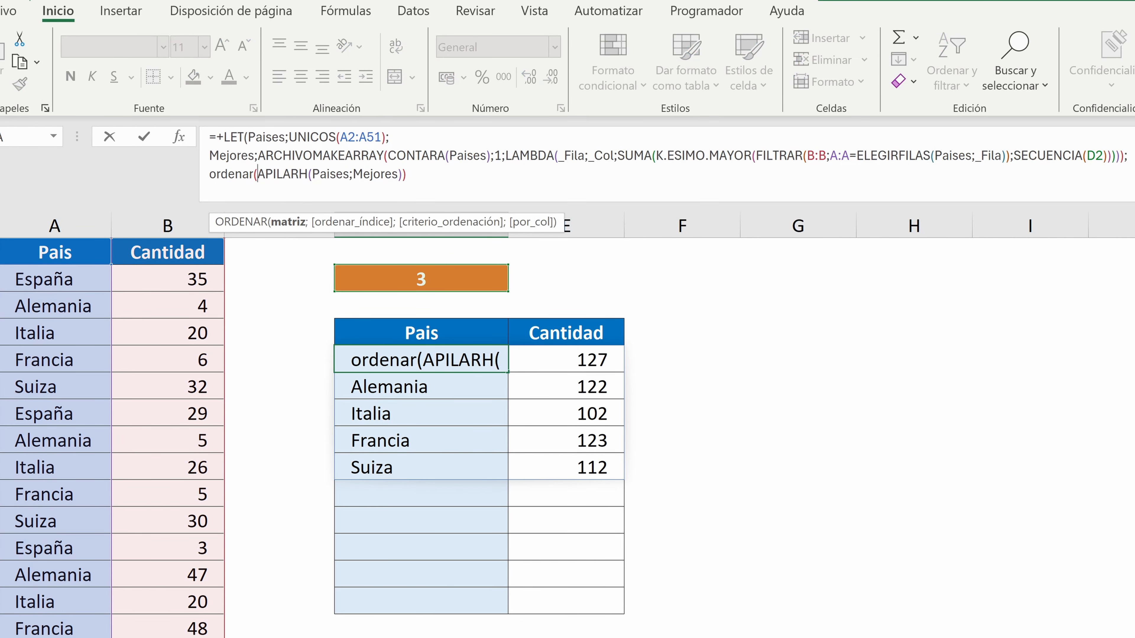
{"action": "key", "text": "End"}
{"action": "key", "text": "BackSpace"}
{"action": "type", "text": ";"}
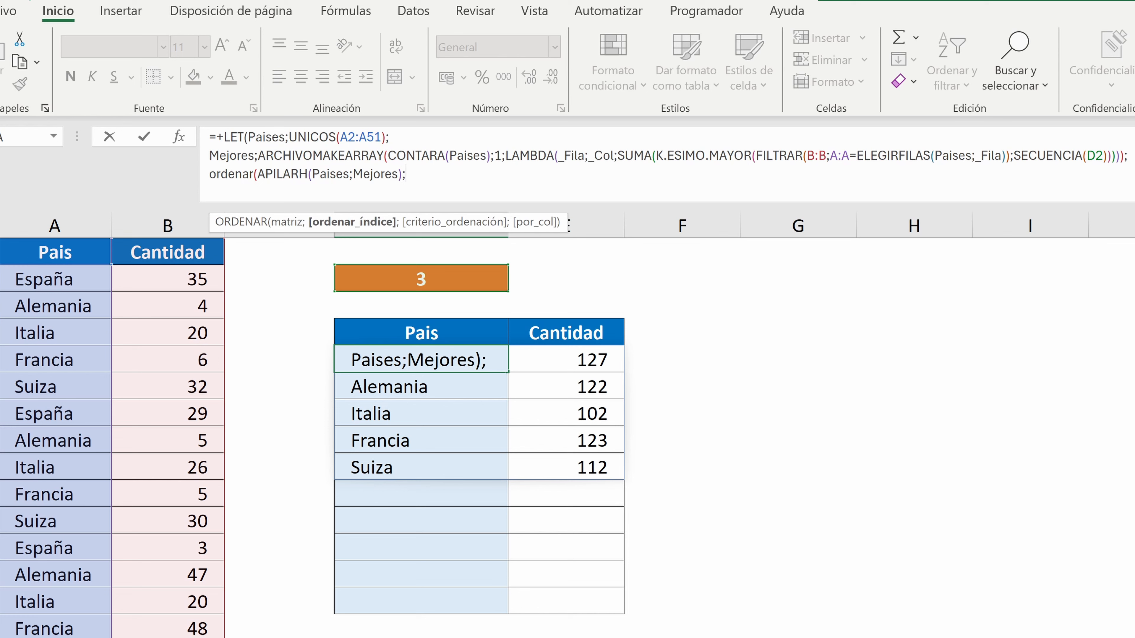
{"action": "type", "text": "2;"}
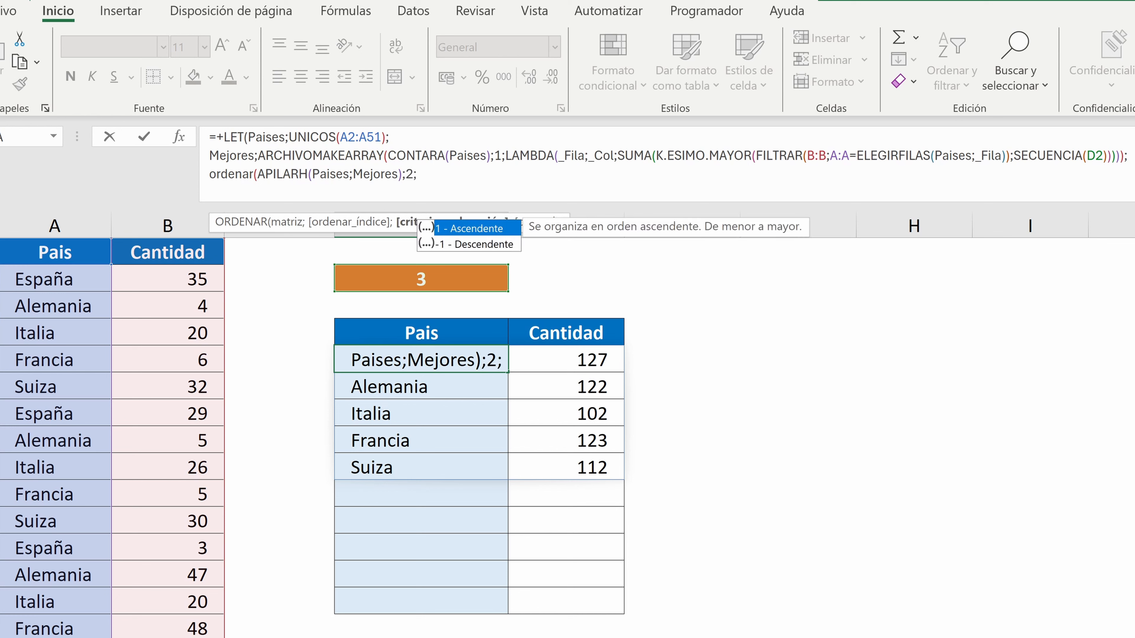
{"action": "type", "text": "-1))"}
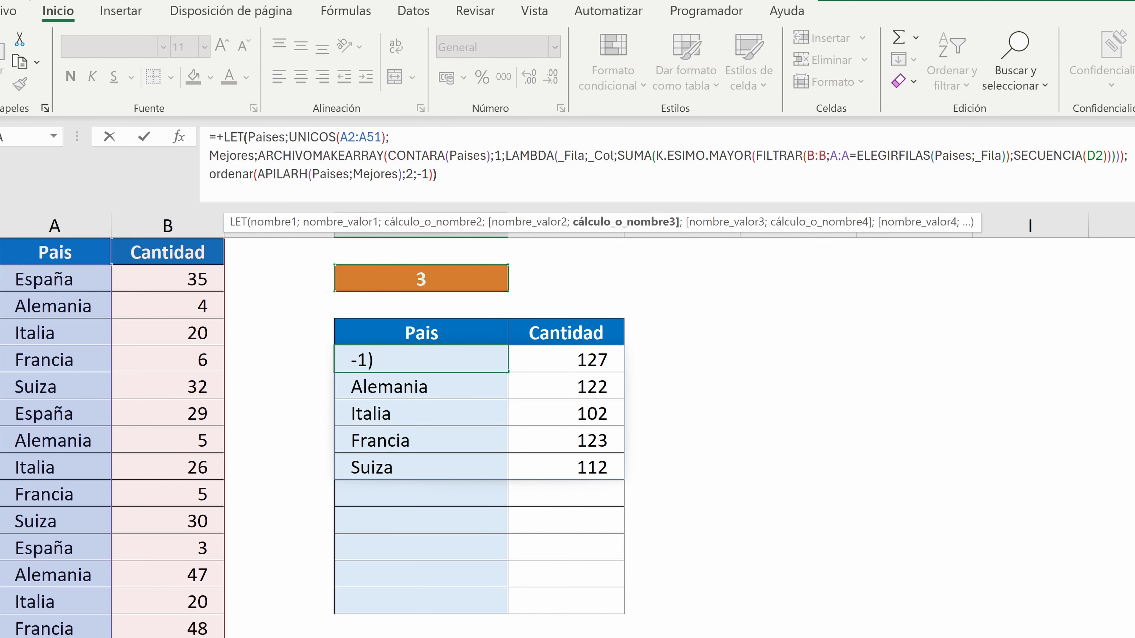
{"action": "key", "text": "Return"}
Test the formula by changing the number in D2 to 1 and after that to 5
{"action": "left_click", "coordinate": [441, 277]}
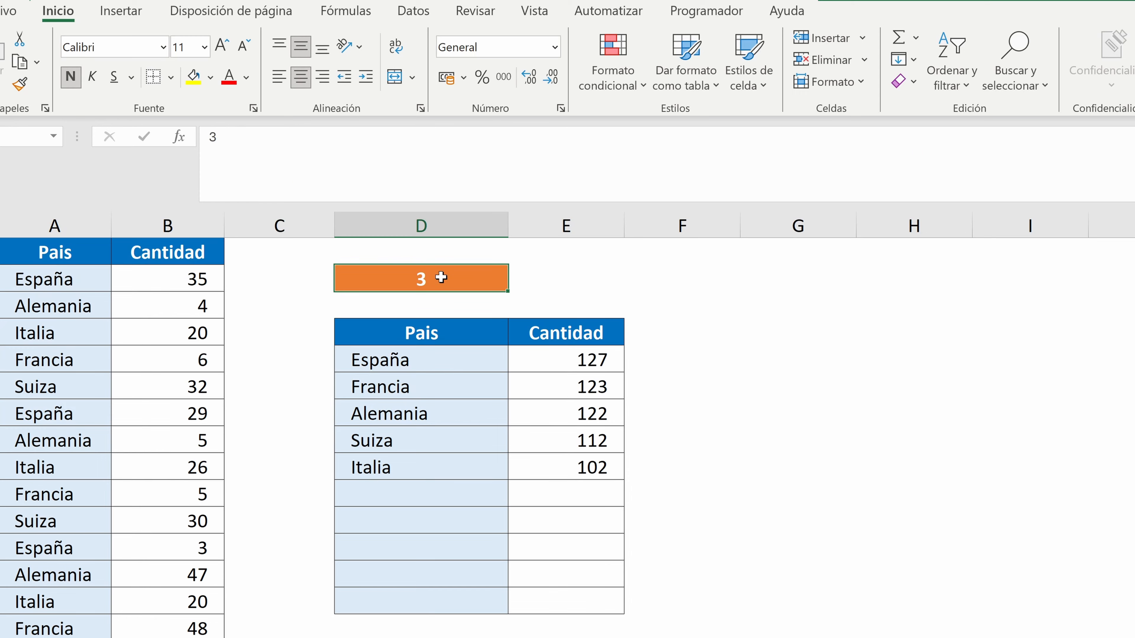
{"action": "type", "text": "1"}
{"action": "key", "text": "Return"}
{"action": "left_click", "coordinate": [458, 273]}
{"action": "type", "text": "5"}
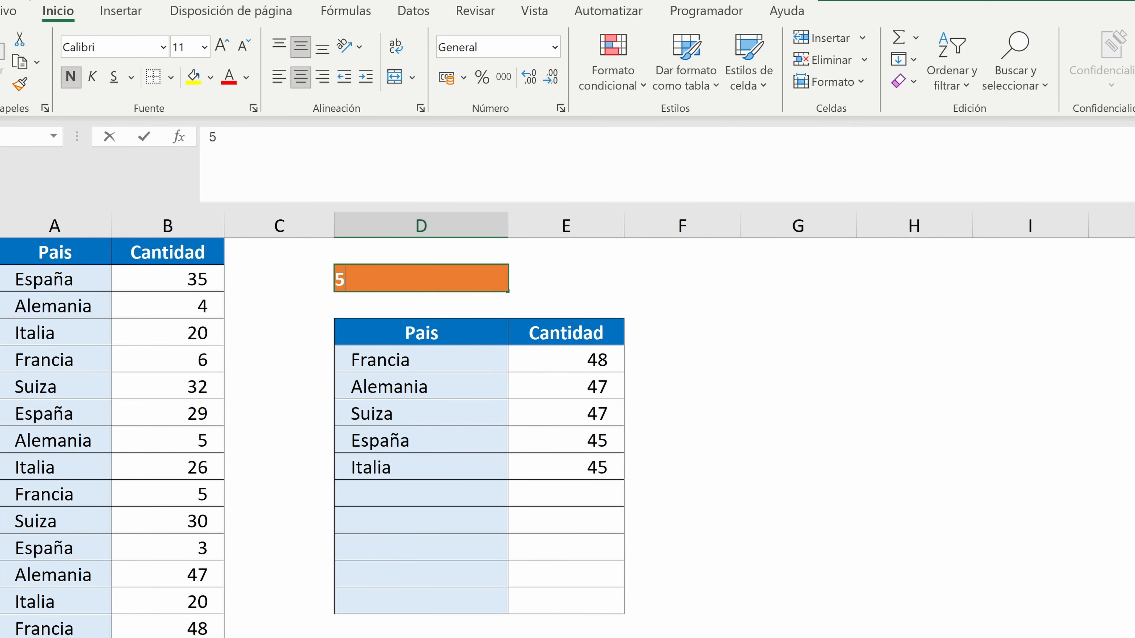
{"action": "key", "text": "Return"}
{"action": "left_click", "coordinate": [458, 273]}
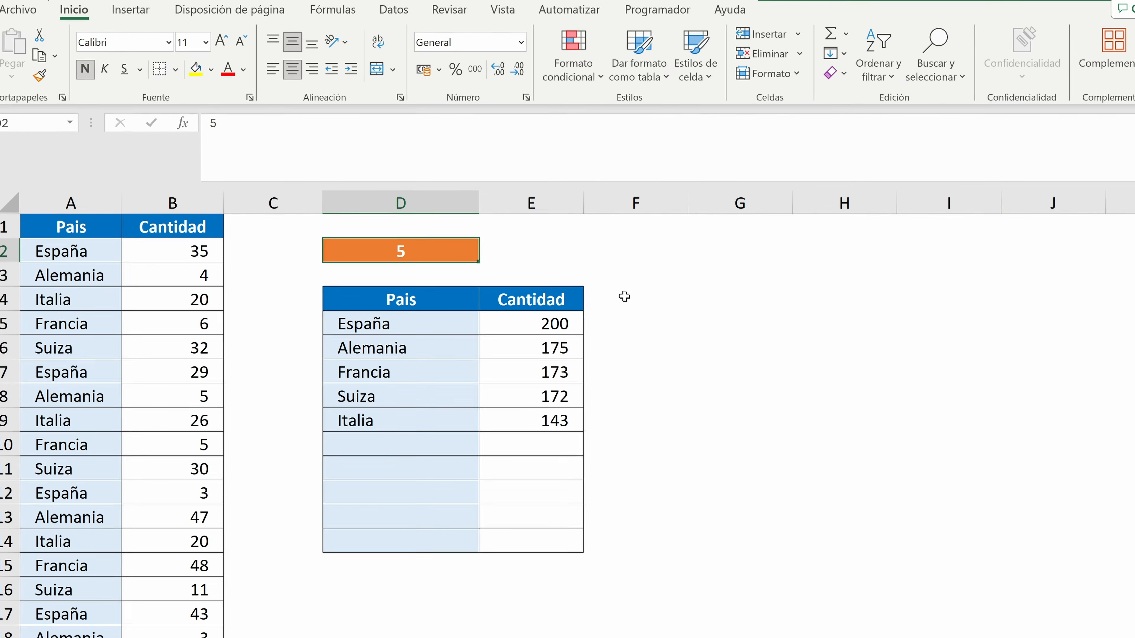
{"action": "left_click", "coordinate": [751, 313]}
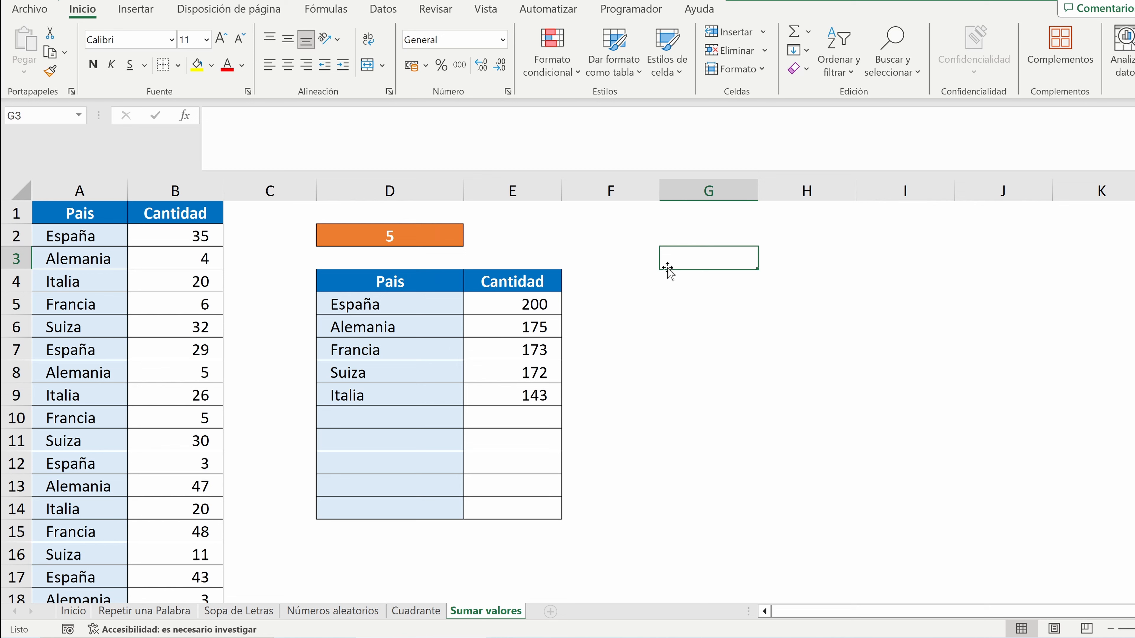